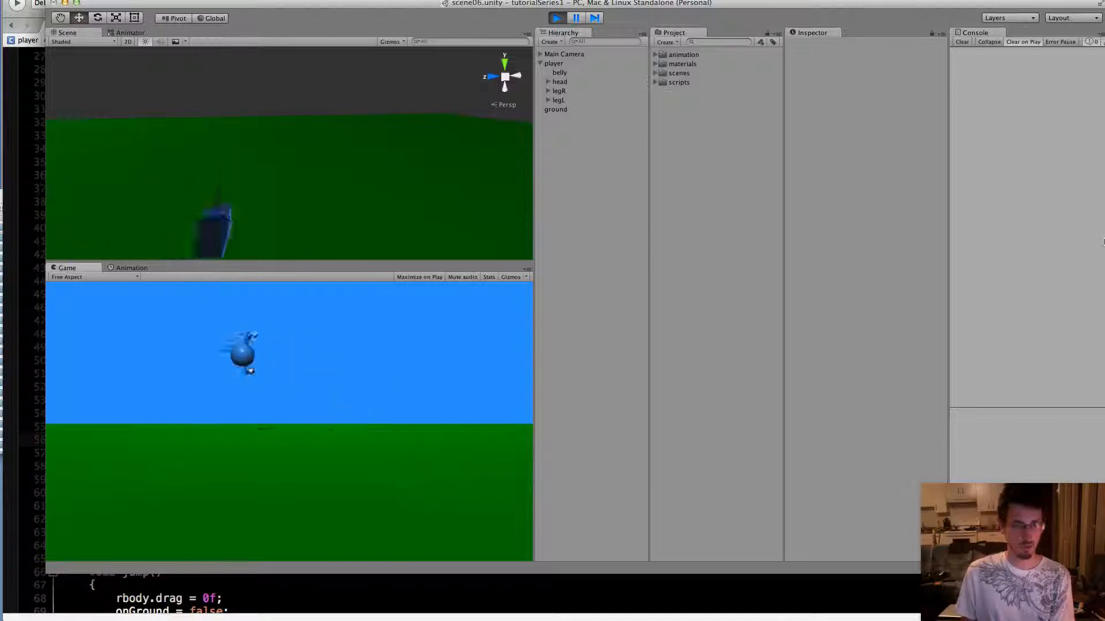
# Test the player's walking, turning and jumping in both directions in the running game, and end play mode
pyautogui.press('Right')
pyautogui.press('space')
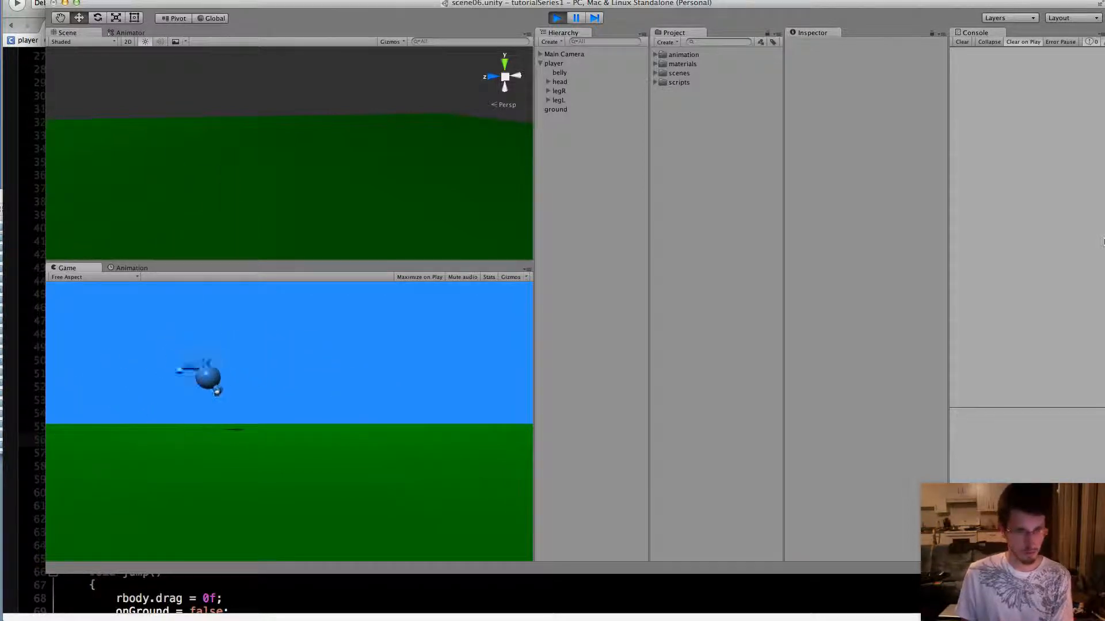
pyautogui.press('Left')
pyautogui.press('Right')
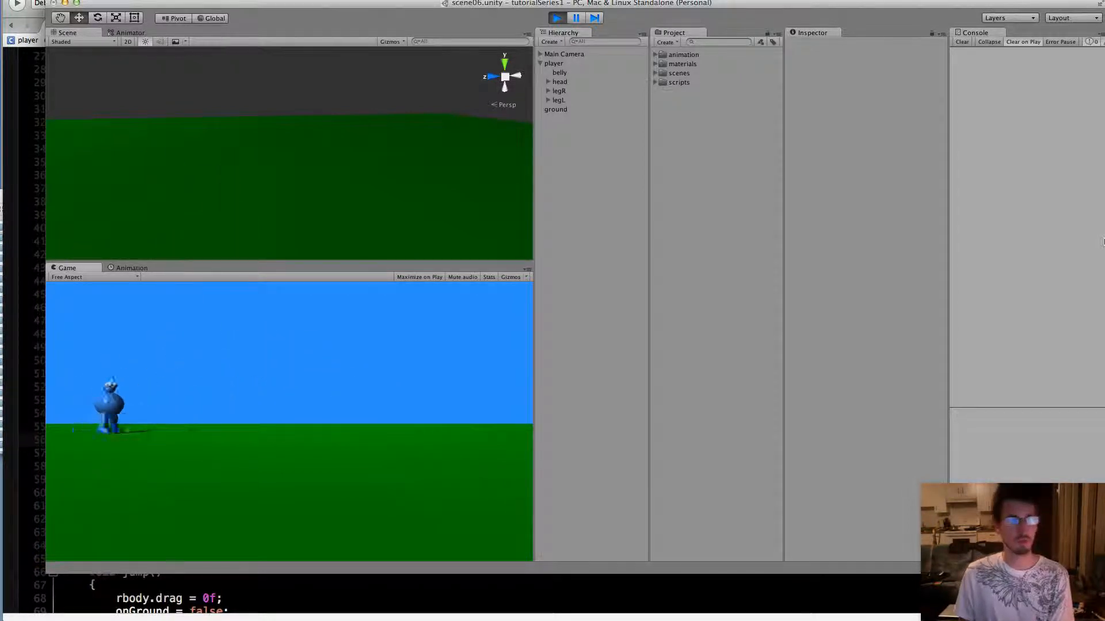
pyautogui.press('space')
pyautogui.press('Left')
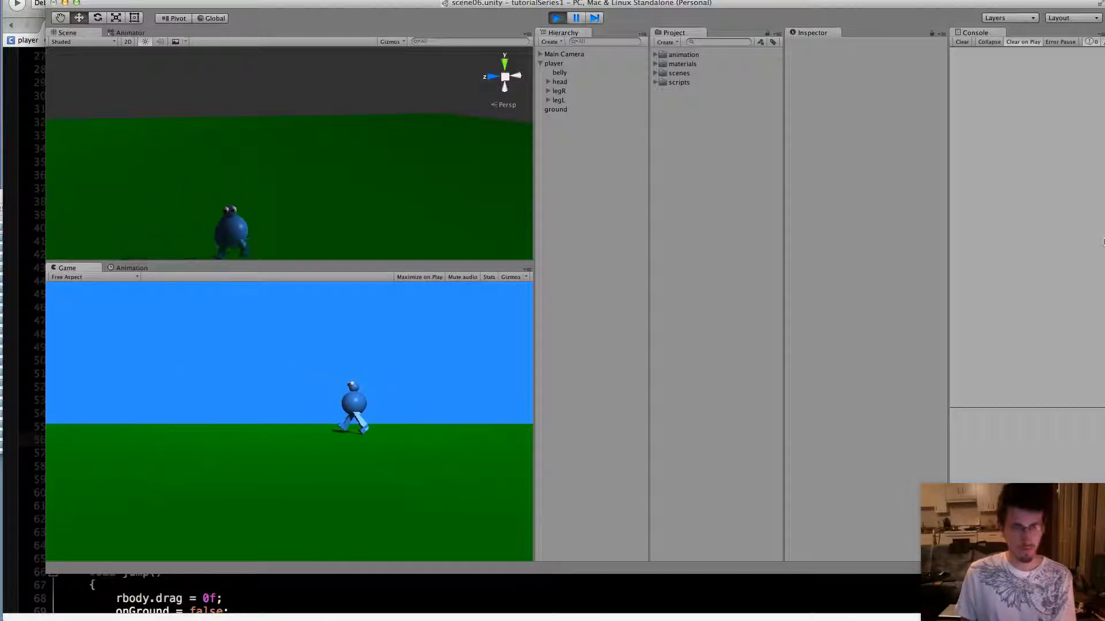
pyautogui.press('Left')
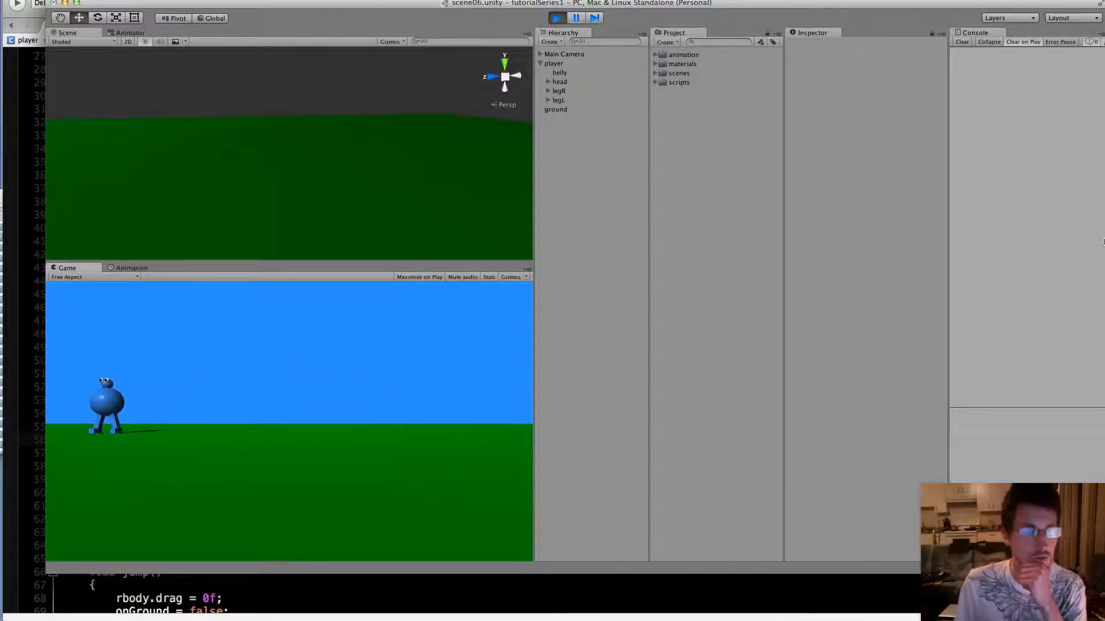
pyautogui.press('Right')
pyautogui.press('space')
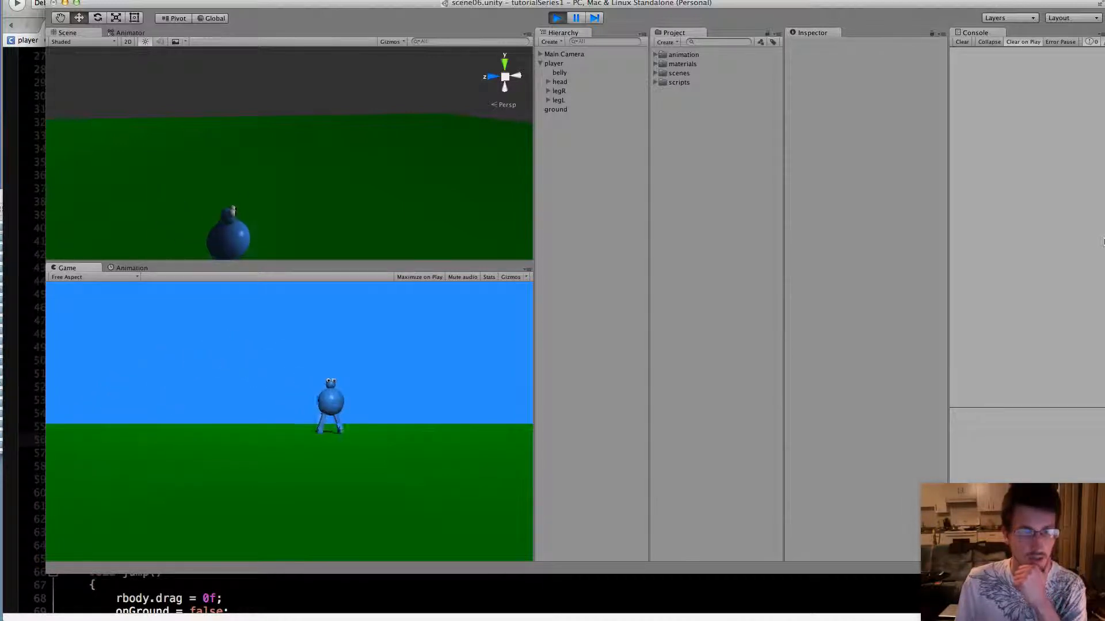
pyautogui.press('Left')
pyautogui.press('space')
pyautogui.press('Right')
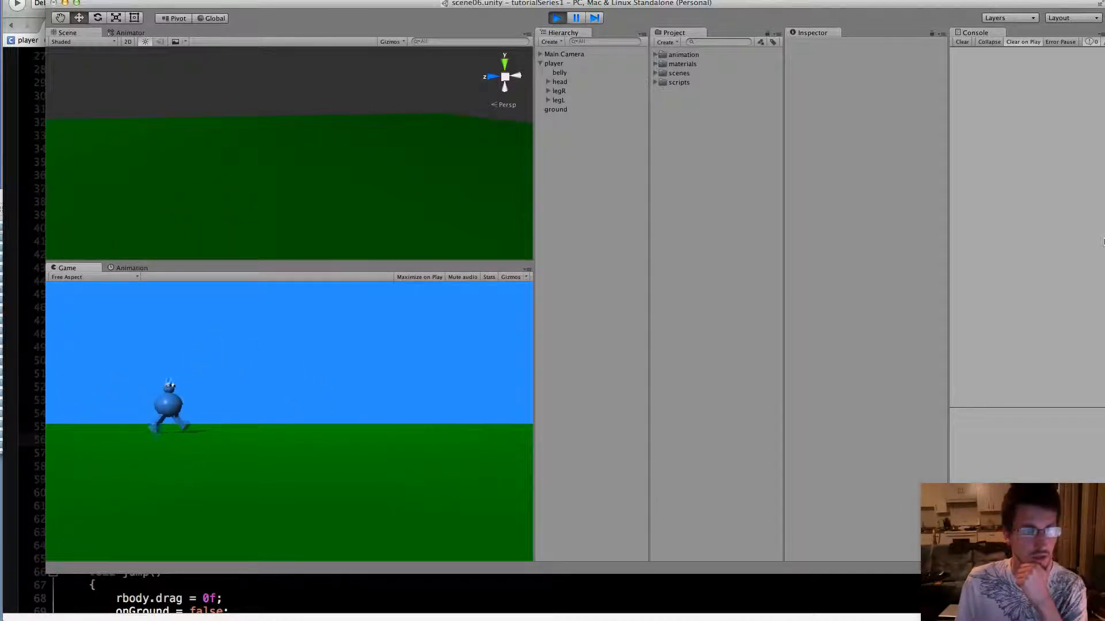
pyautogui.press('space')
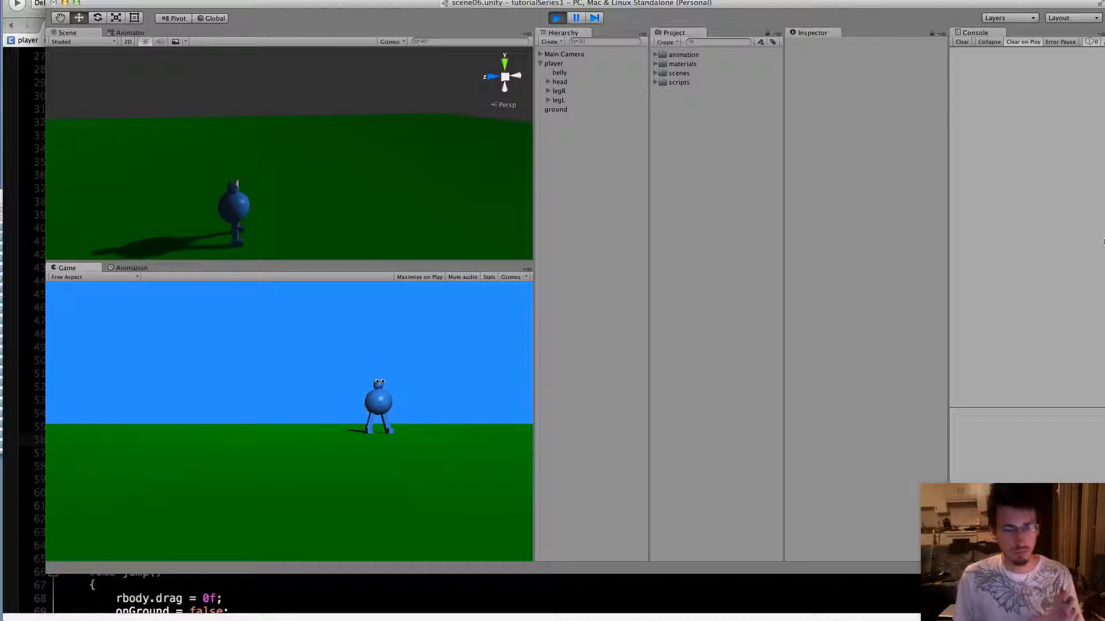
pyautogui.press('Left')
pyautogui.press('space')
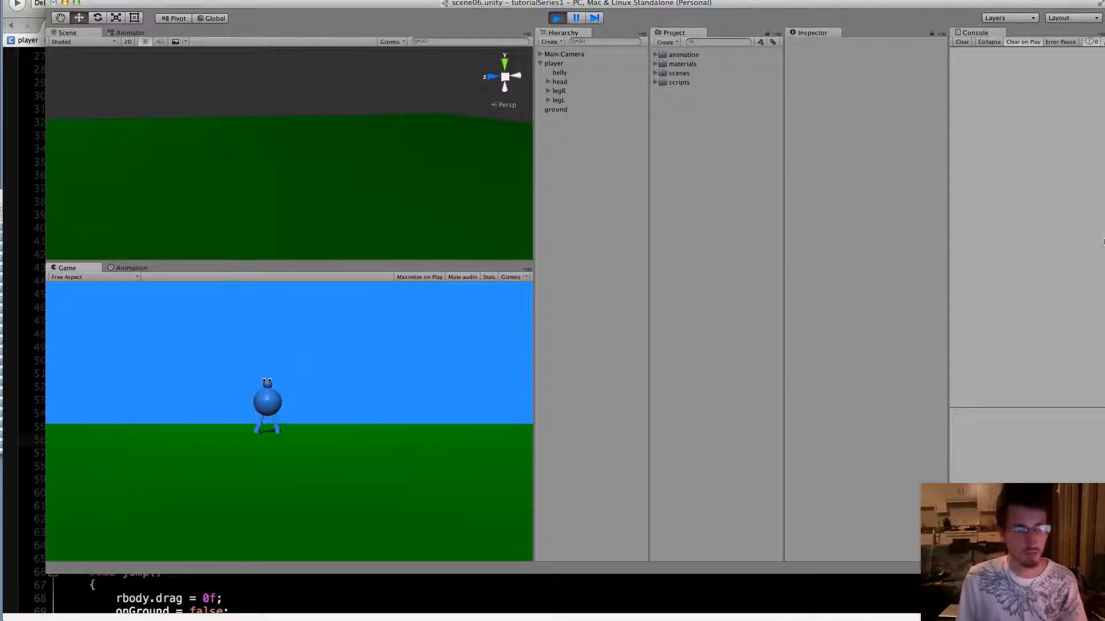
pyautogui.press('Left')
pyautogui.press('Right')
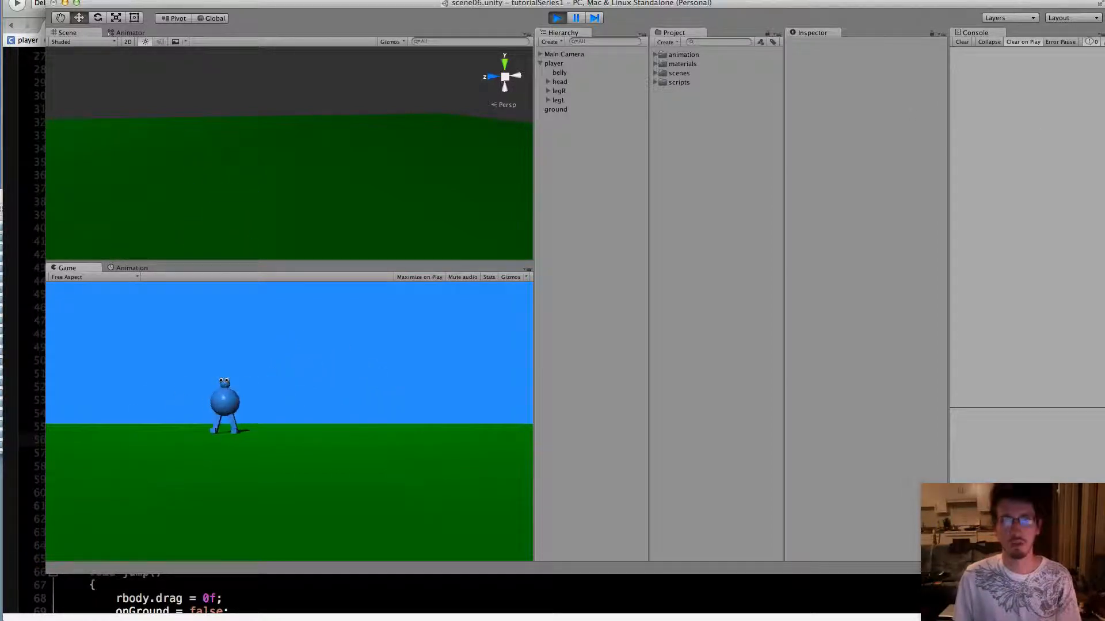
pyautogui.click(557, 18)
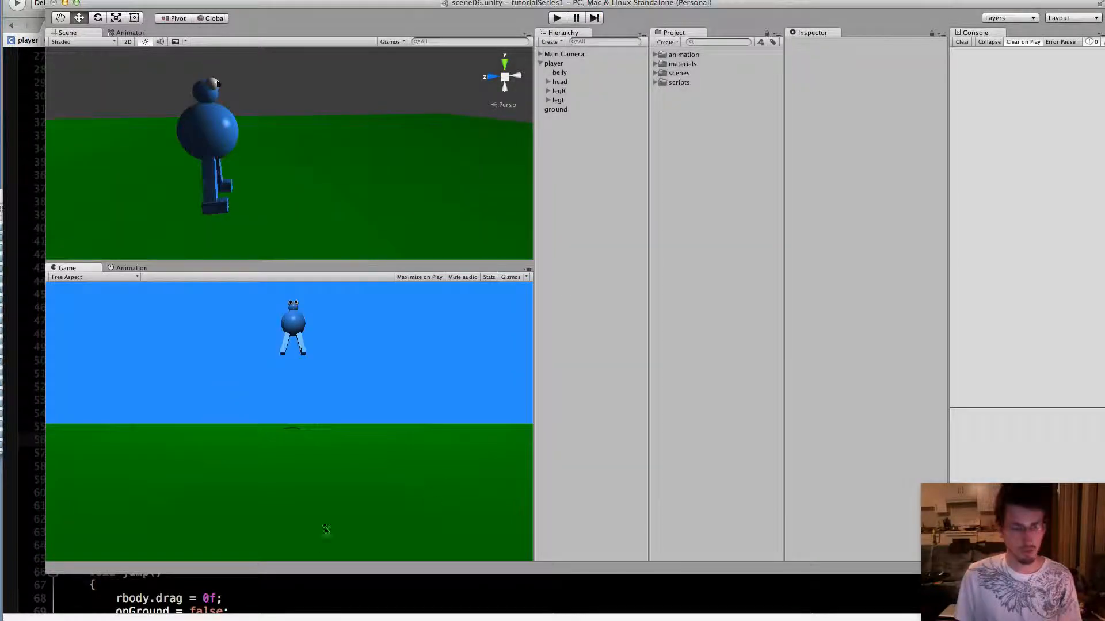
# Switch to player.cs in the code editor and begin "transform.rotation = Quaternion.Lerp(" below the rotation line in Update's final else block
pyautogui.click(303, 591)
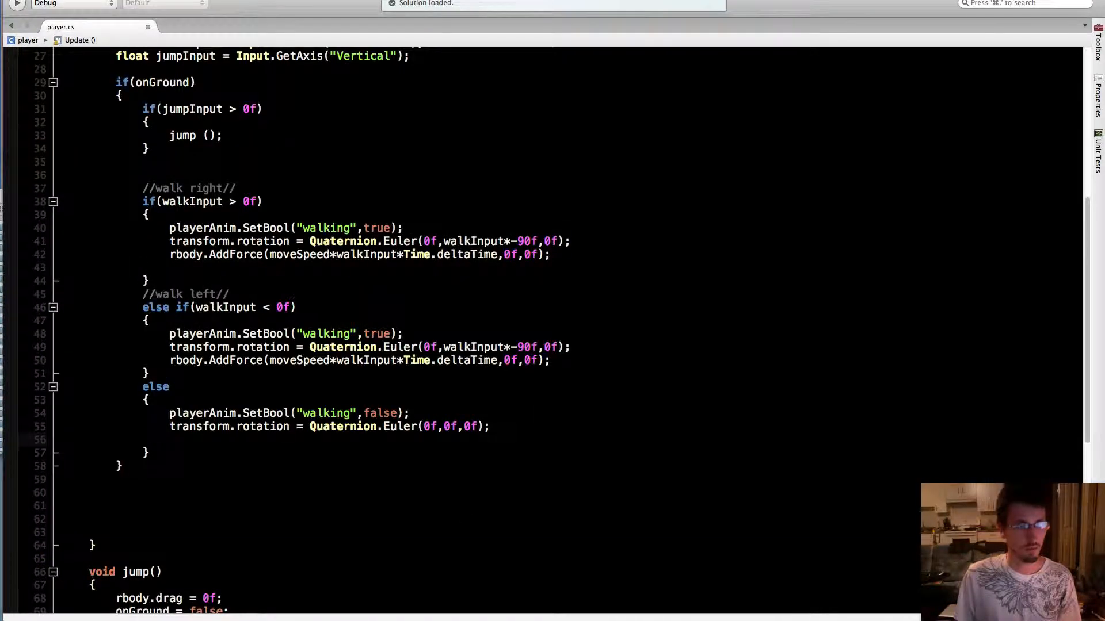
pyautogui.scroll(4, 546, 328)
pyautogui.scroll(-3, 547, 328)
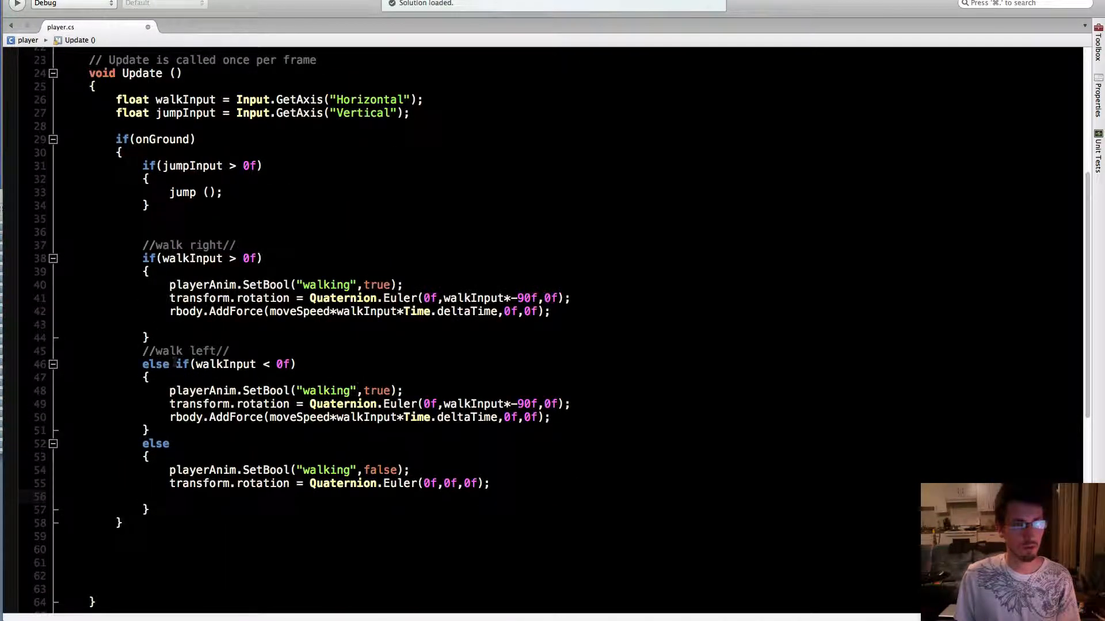
pyautogui.moveTo(169, 470)
pyautogui.mouseDown()
pyautogui.moveTo(183, 486)
pyautogui.moveTo(500, 496)
pyautogui.moveTo(502, 486)
pyautogui.moveTo(143, 484)
pyautogui.moveTo(171, 483)
pyautogui.mouseUp()
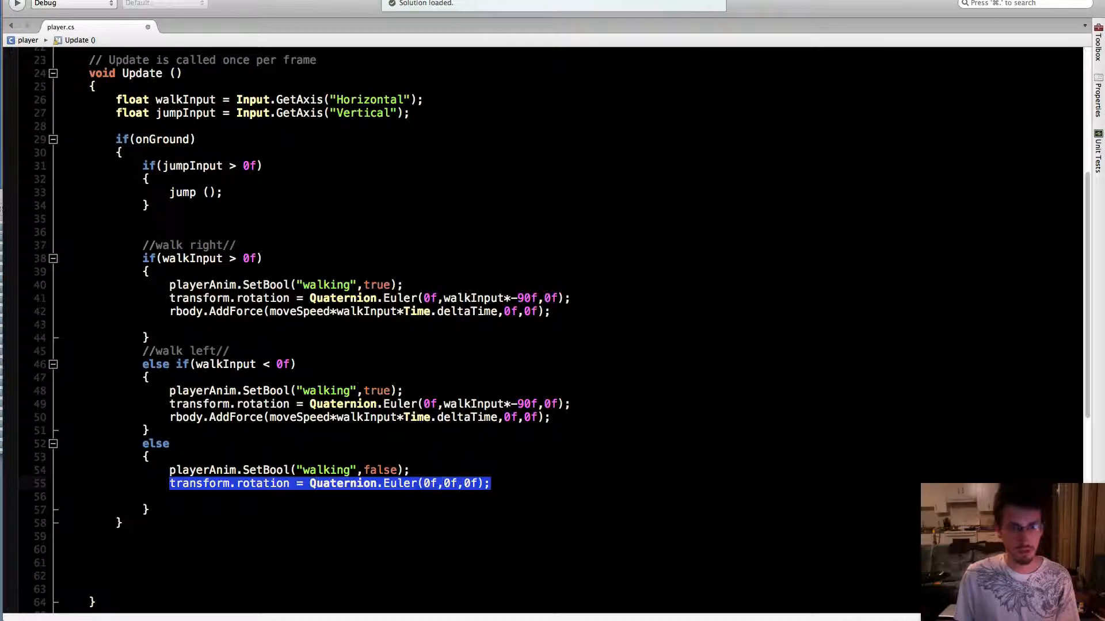
pyautogui.click(499, 484)
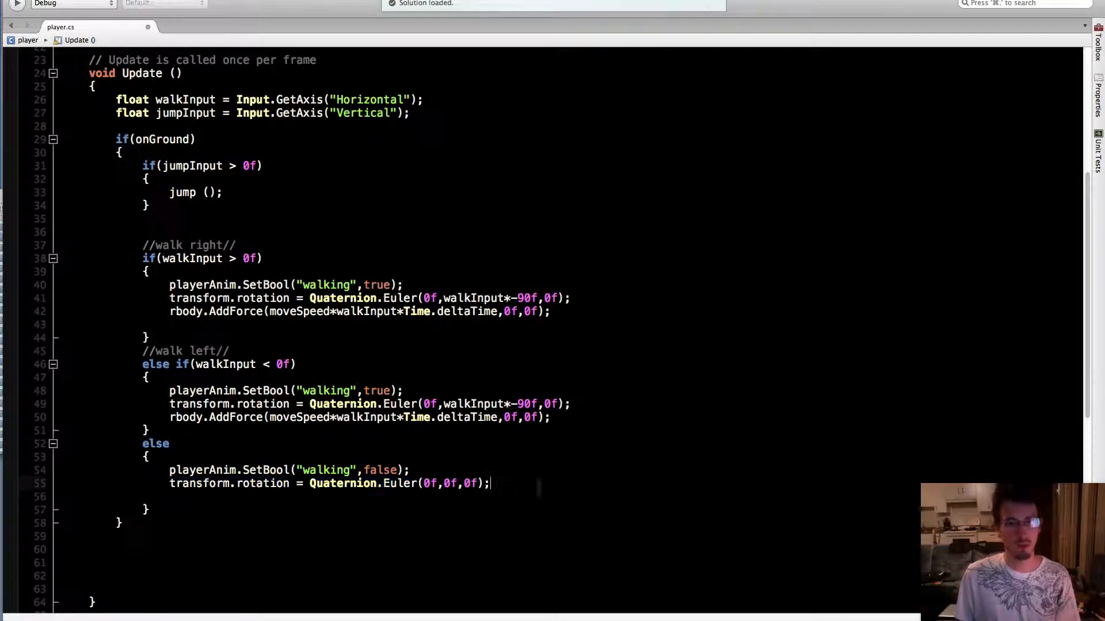
pyautogui.press('Return')
pyautogui.write('transform')
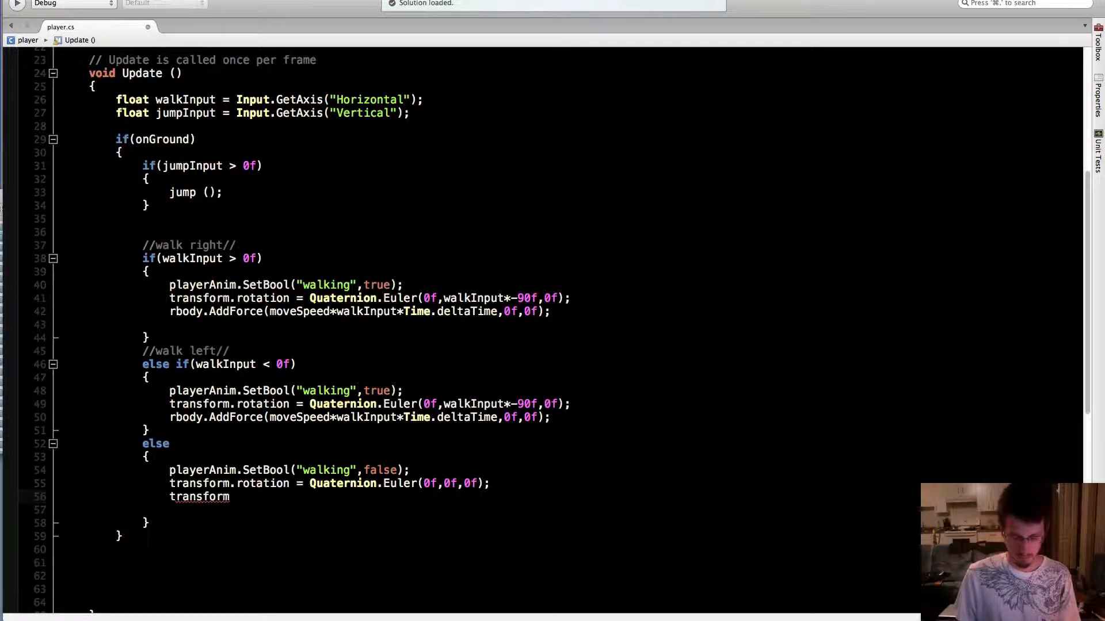
pyautogui.write('.rotation')
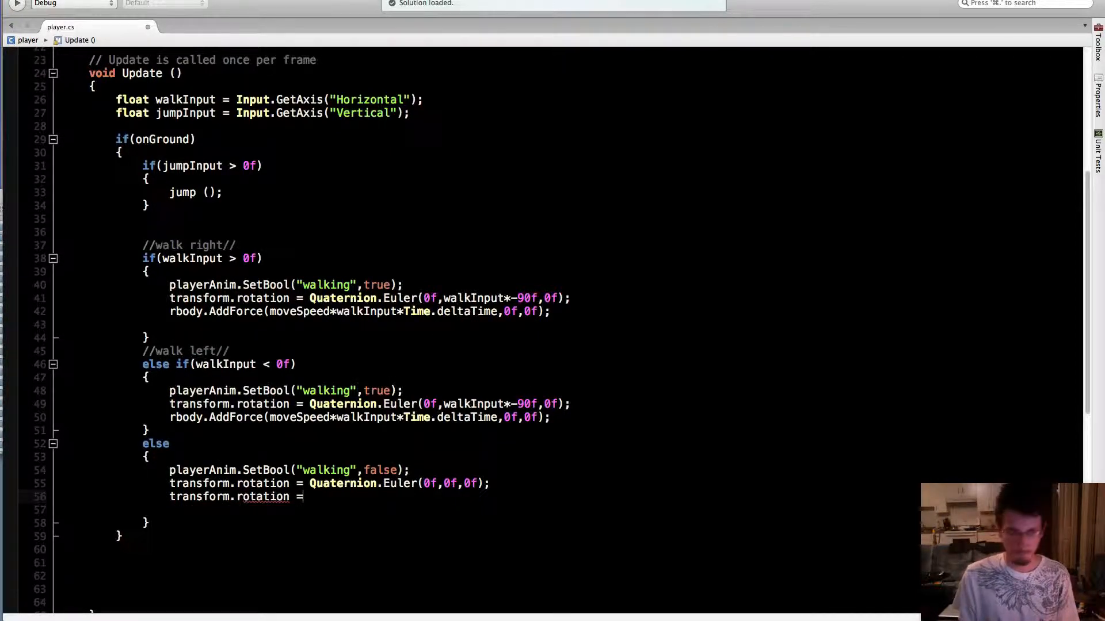
pyautogui.write(' = Qu')
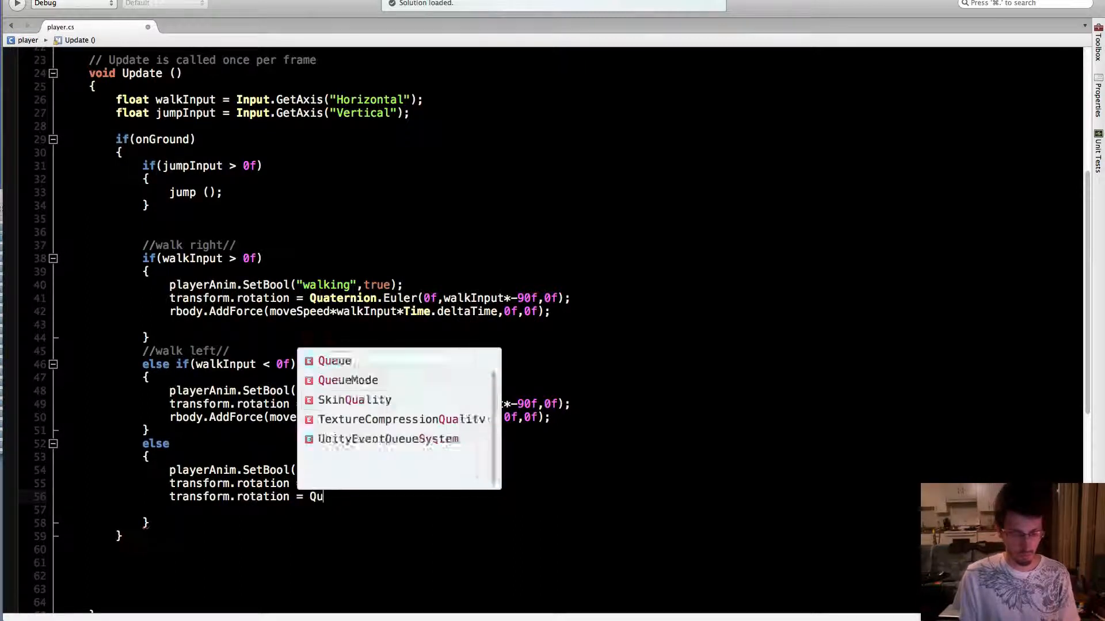
pyautogui.write('aternion.Lerp')
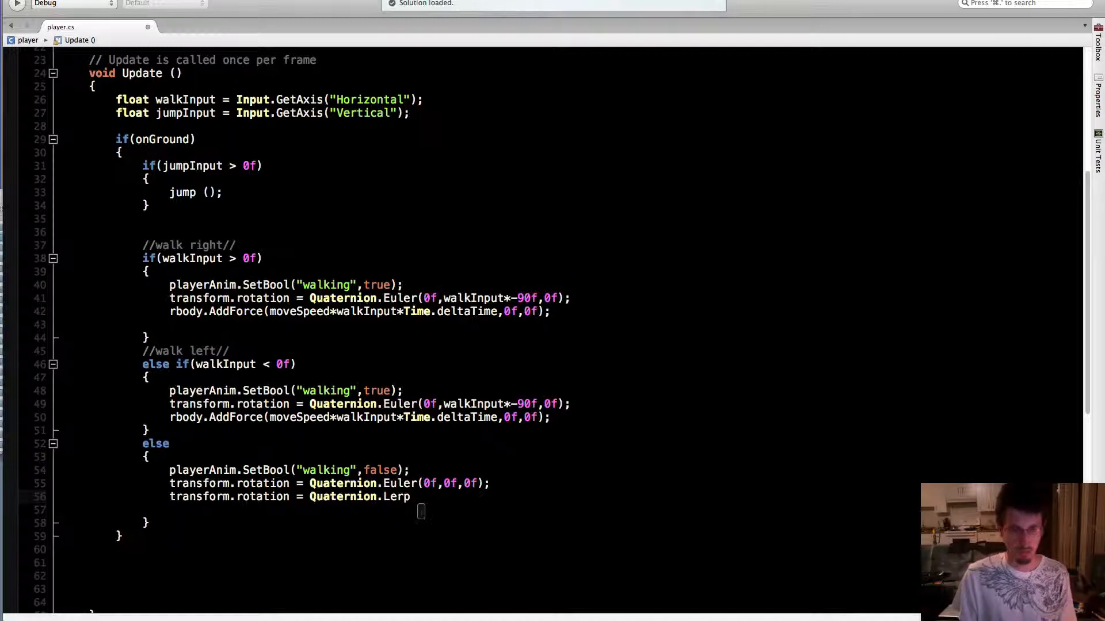
pyautogui.write('(')
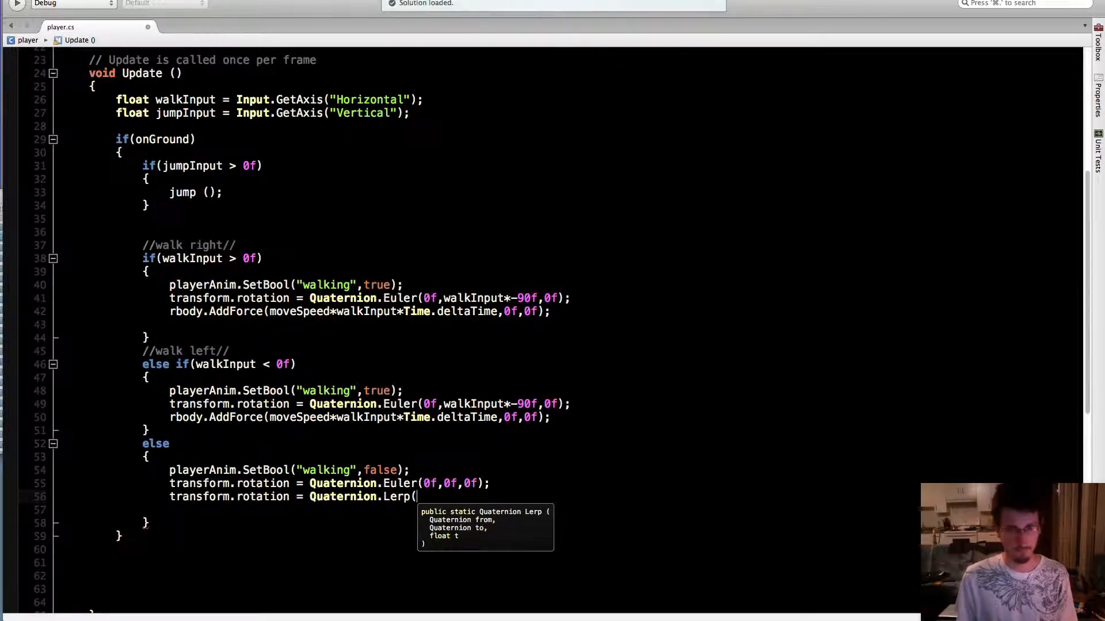
pyautogui.write('transform')
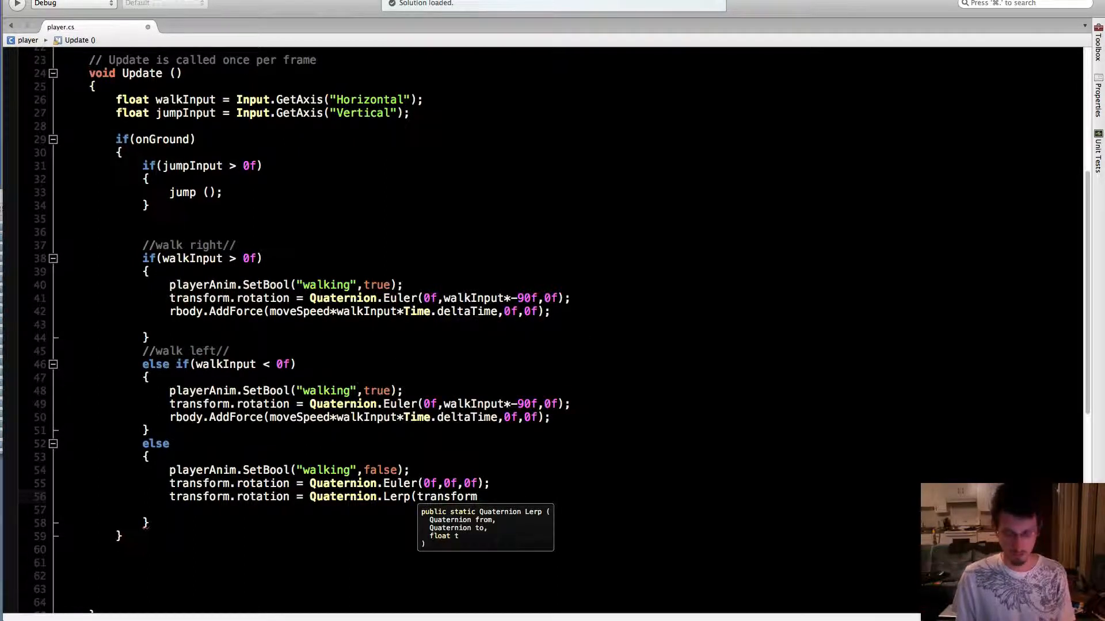
pyautogui.write('.root')
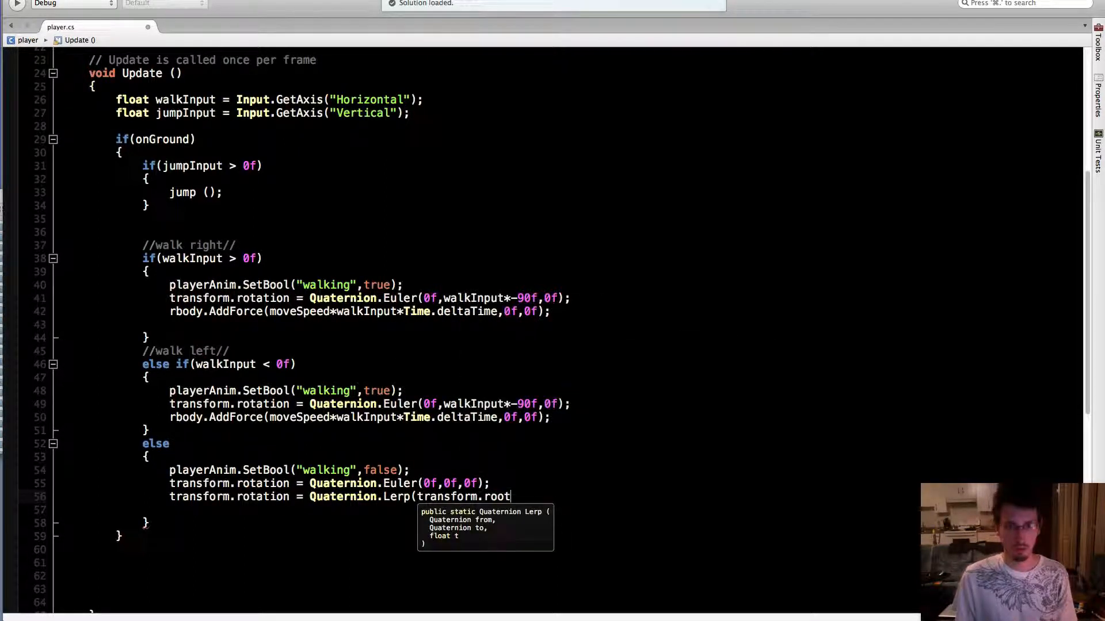
pyautogui.press('BackSpace')
pyautogui.press('BackSpace')
pyautogui.write('tation')
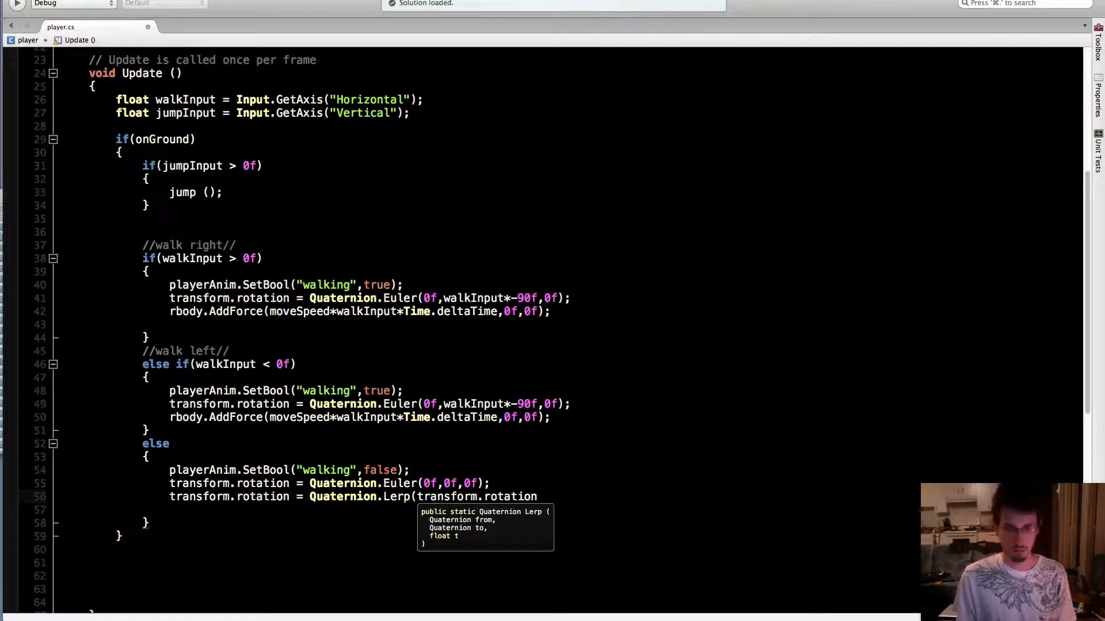
pyautogui.write(',')
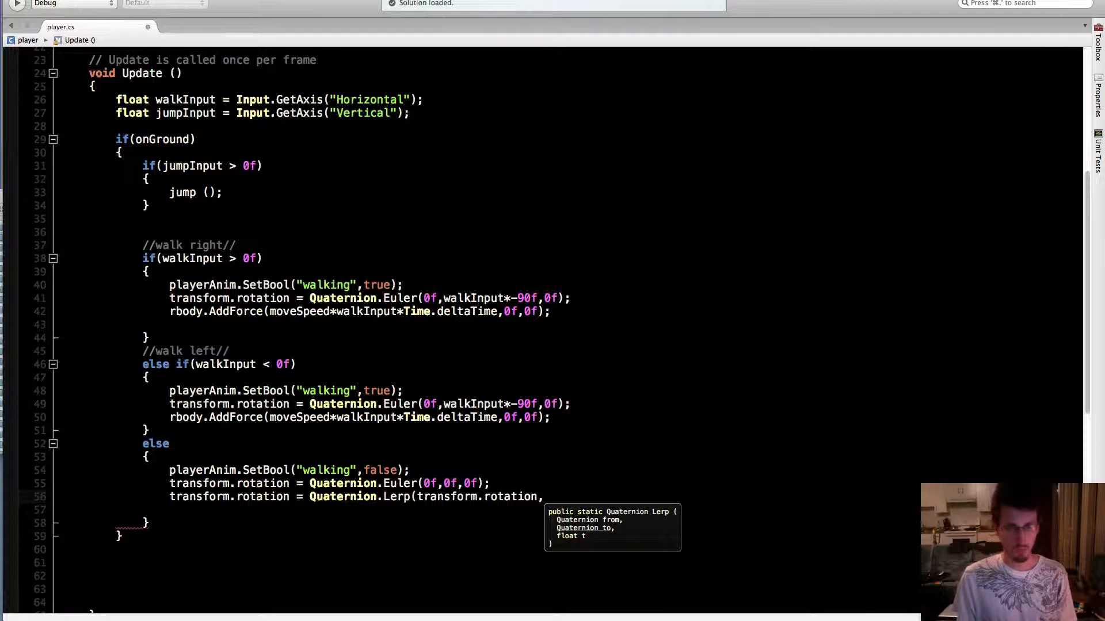
# Give the Lerp call transform.rotation as its start and a copy of Quaternion.Euler(0f,0f,0f) as its target
pyautogui.moveTo(309, 484); pyautogui.dragTo(488, 484)
pyautogui.press('super+c')
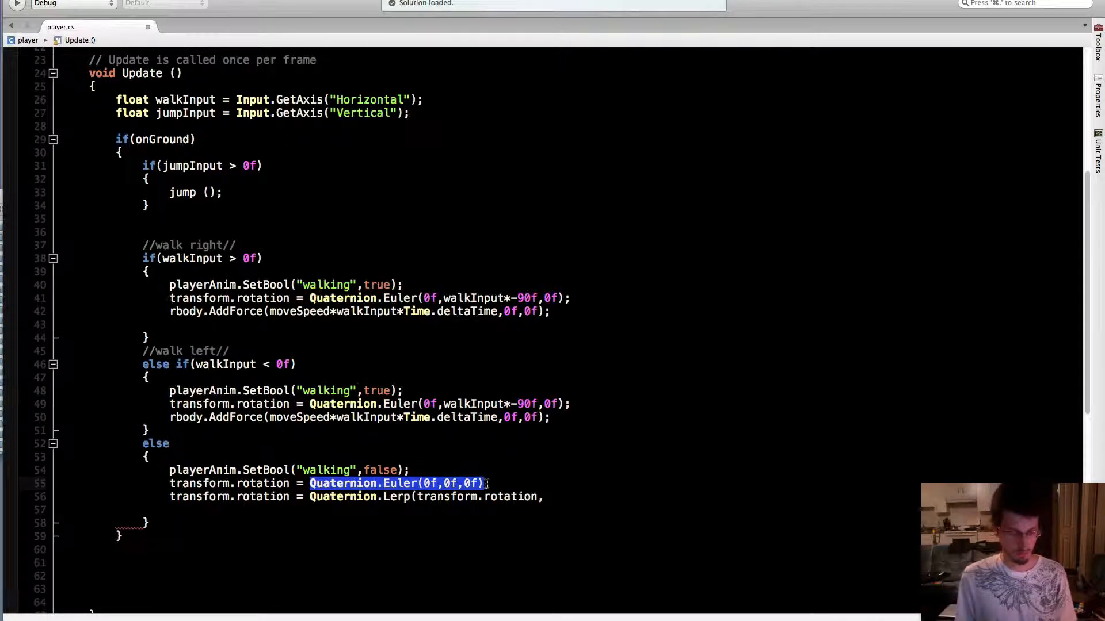
pyautogui.click(549, 498)
pyautogui.press('super+v')
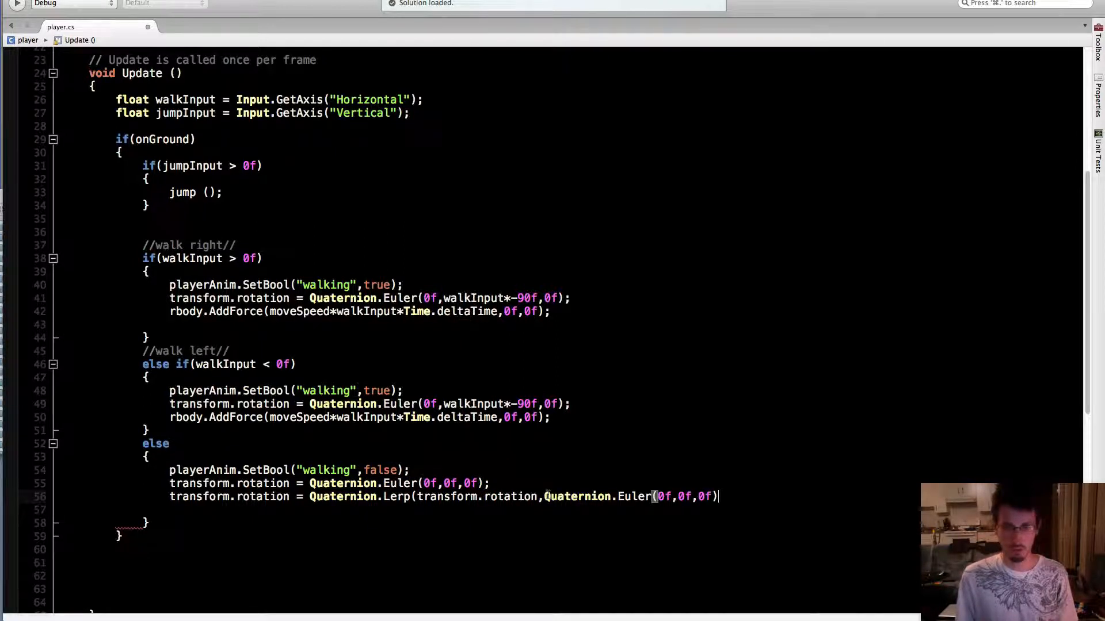
pyautogui.write(',')
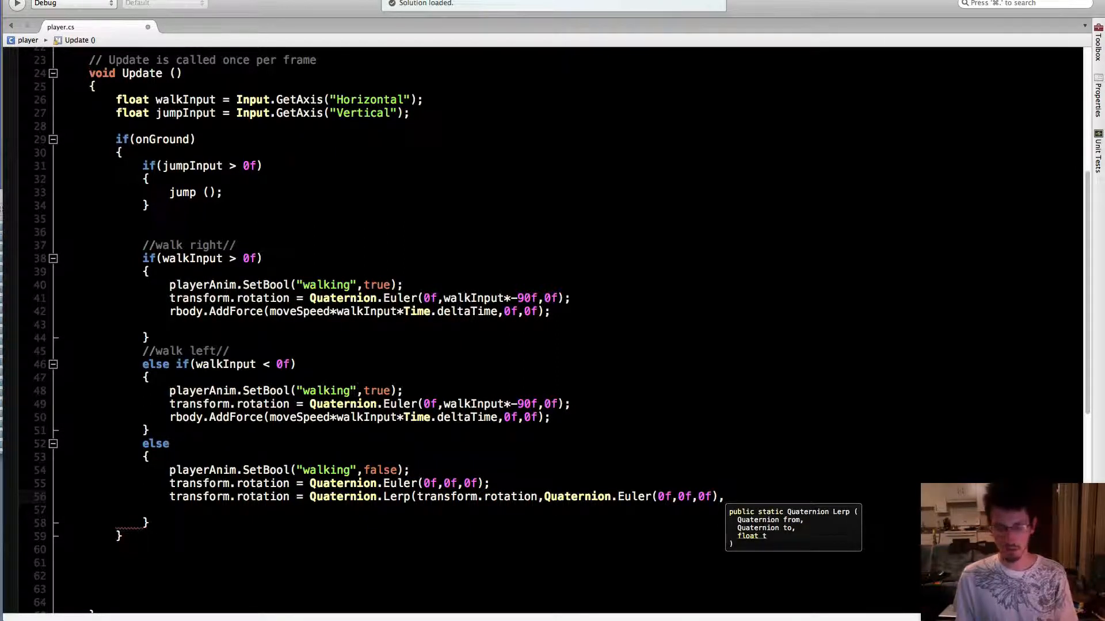
pyautogui.write('10f')
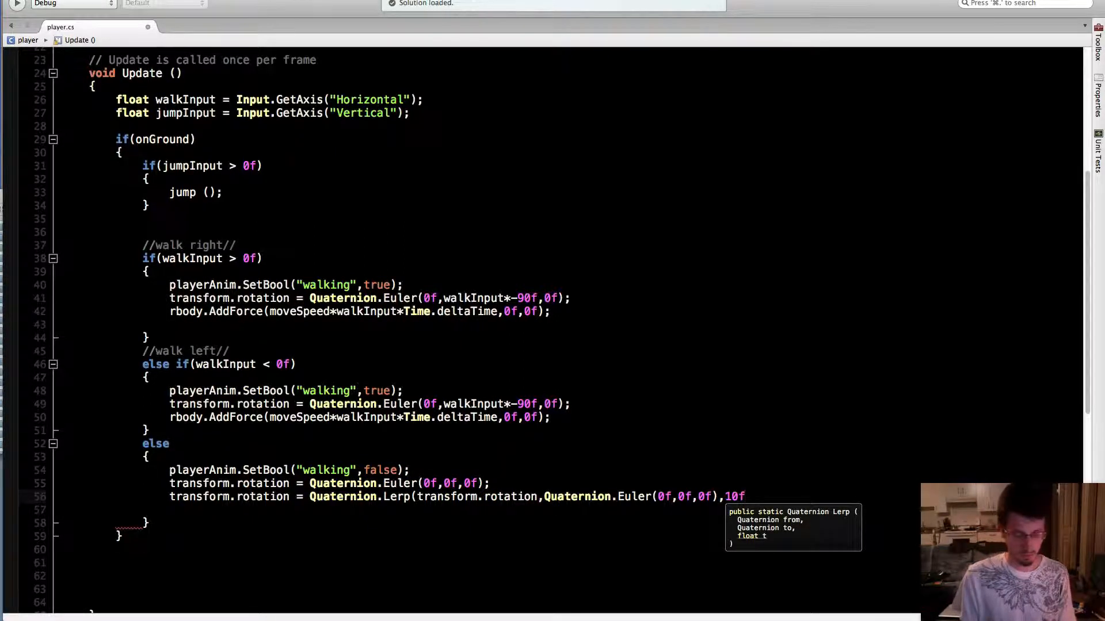
pyautogui.write('*Time')
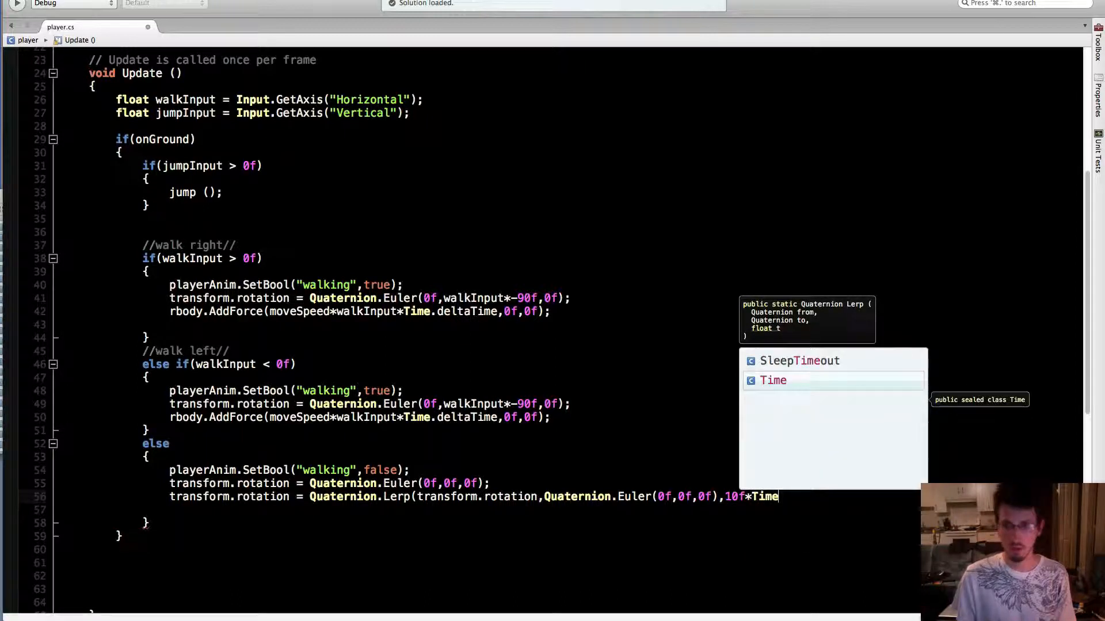
pyautogui.write('.delta')
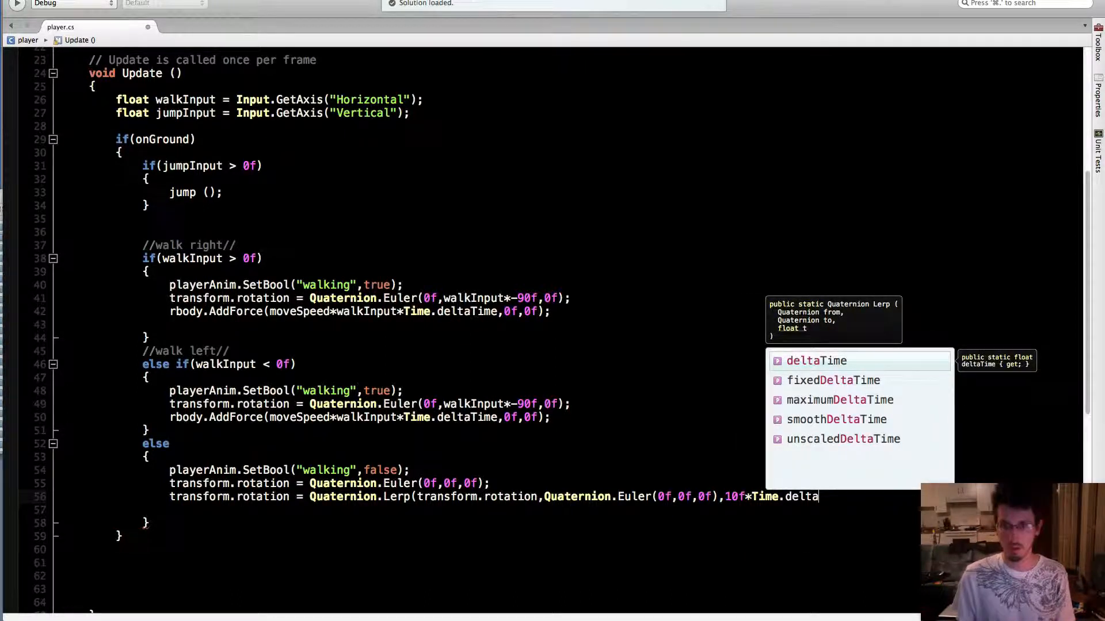
# Complete the Lerp statement with 10f*Time.deltaTime as its third argument, closing it with a parenthesis and semicolon
pyautogui.press('Return')
pyautogui.write(');')
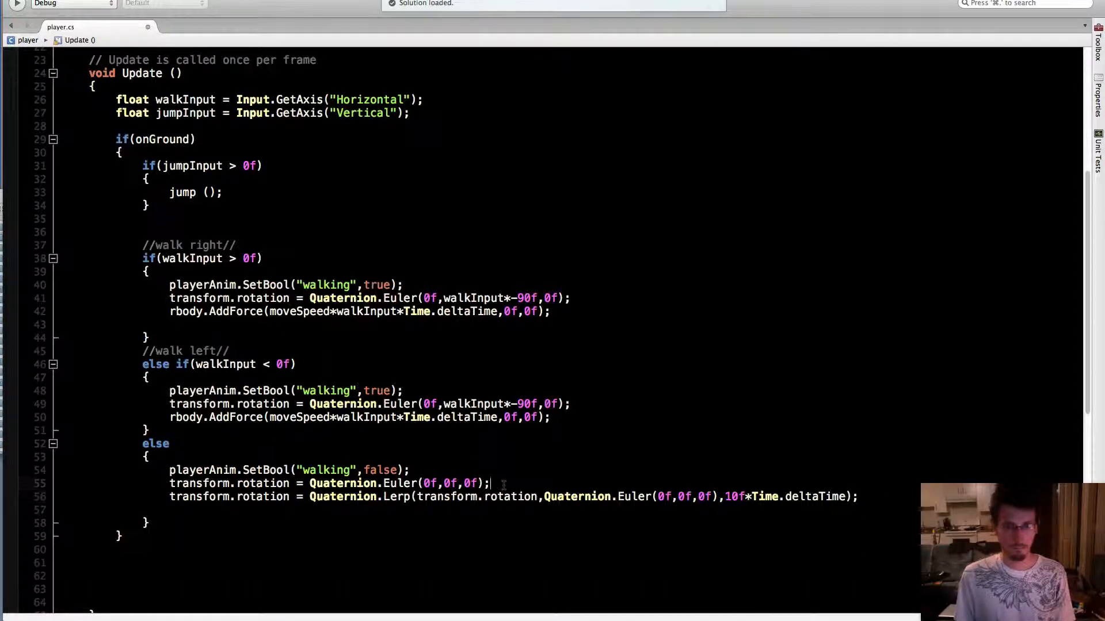
# Delete the old transform.rotation = Quaternion.Euler(0f,0f,0f) line from the final else block, leaving no blank line, and save the script
pyautogui.moveTo(504, 485); pyautogui.dragTo(171, 486)
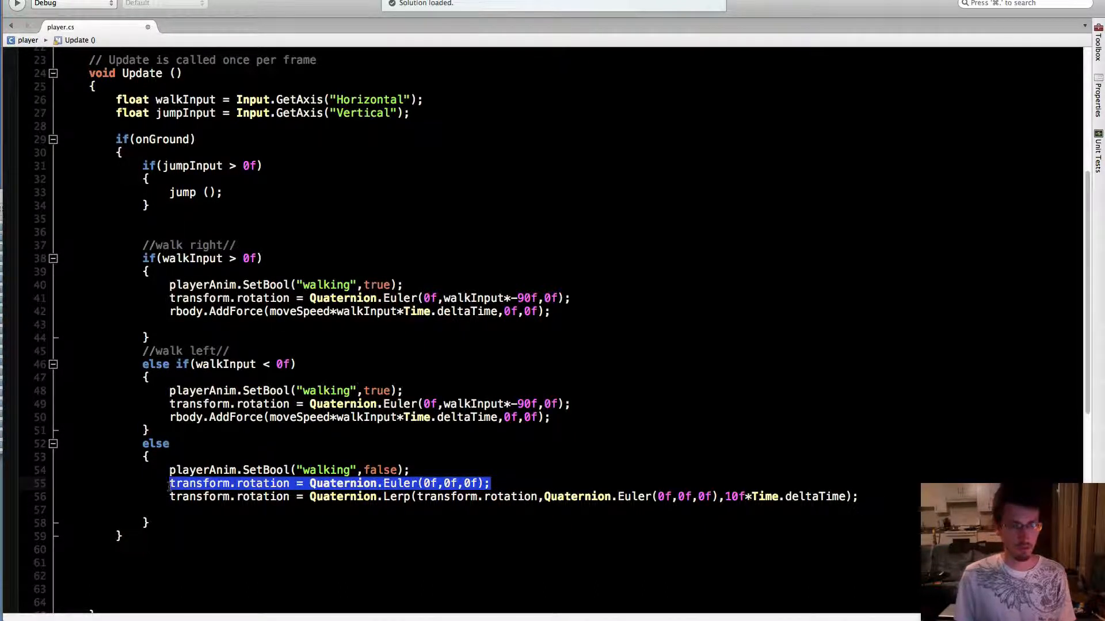
pyautogui.press('BackSpace')
pyautogui.press('BackSpace')
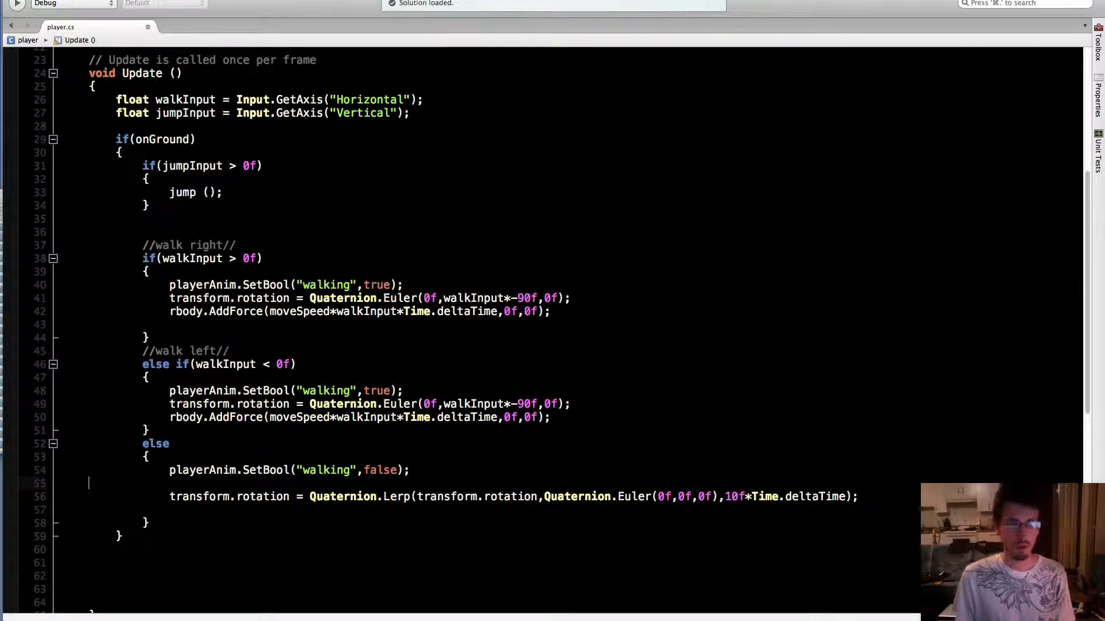
pyautogui.press('BackSpace')
pyautogui.press('BackSpace')
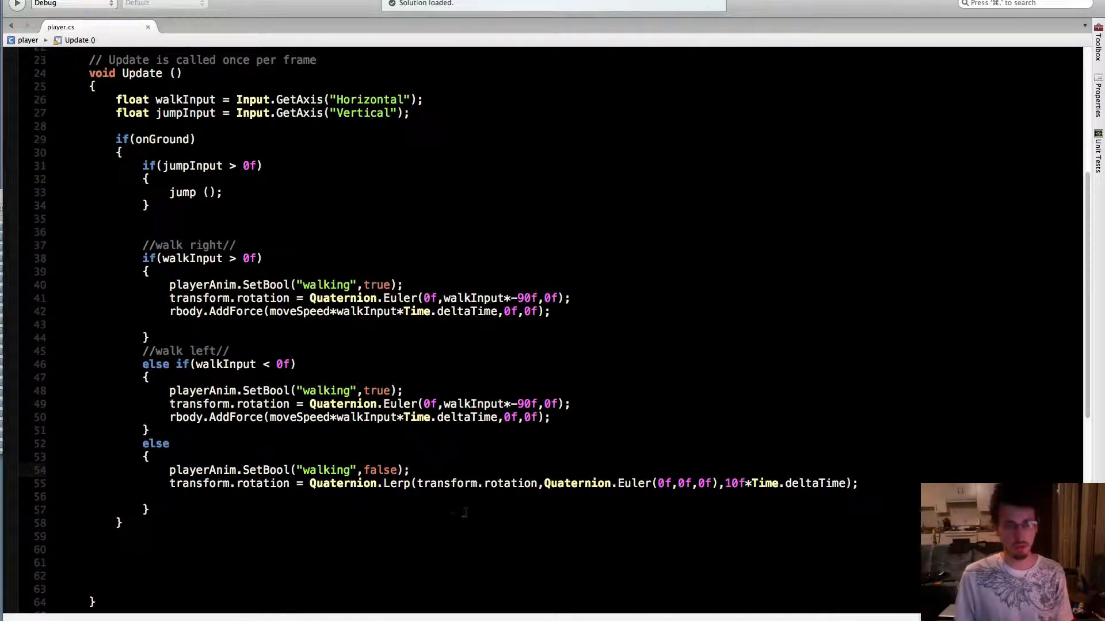
# Switch back to Unity and run the game to test the smoothed idle rotation
pyautogui.click(374, 611)
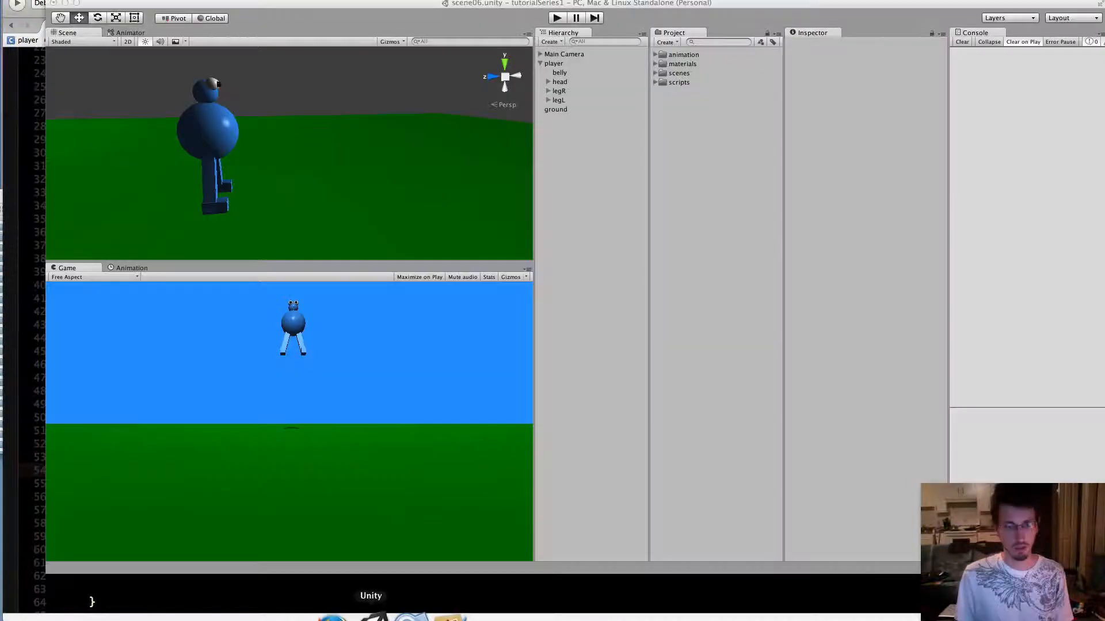
pyautogui.click(556, 19)
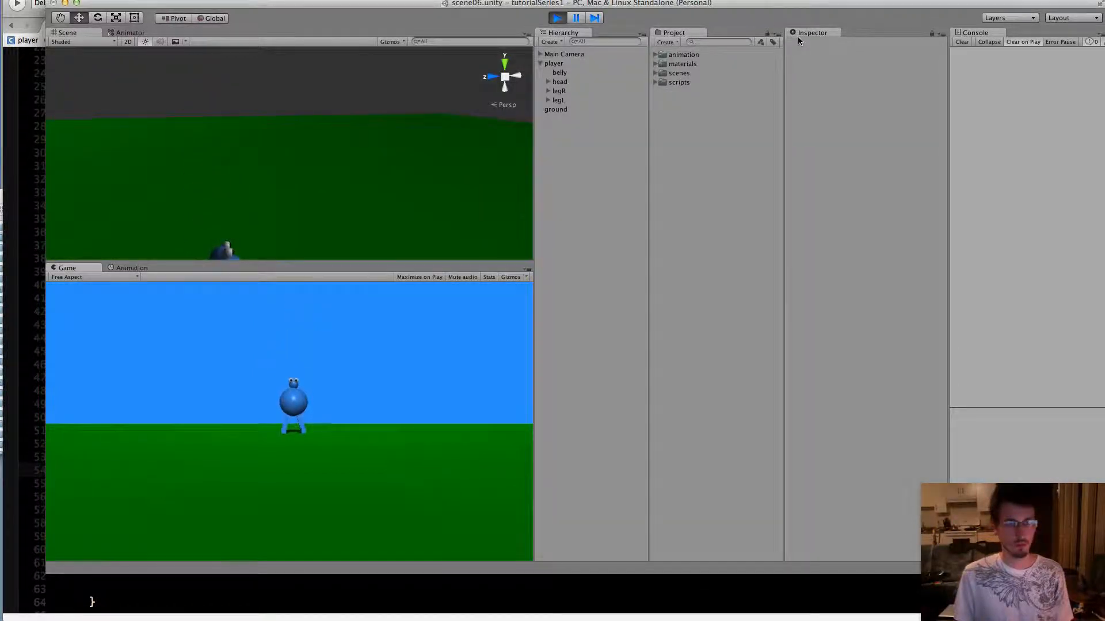
# Playtest the character by repeatedly moving it left and right and jumping to check its turning and mid-air flips, and stop the game
pyautogui.press('Right')
pyautogui.press('Left')
pyautogui.press('space')
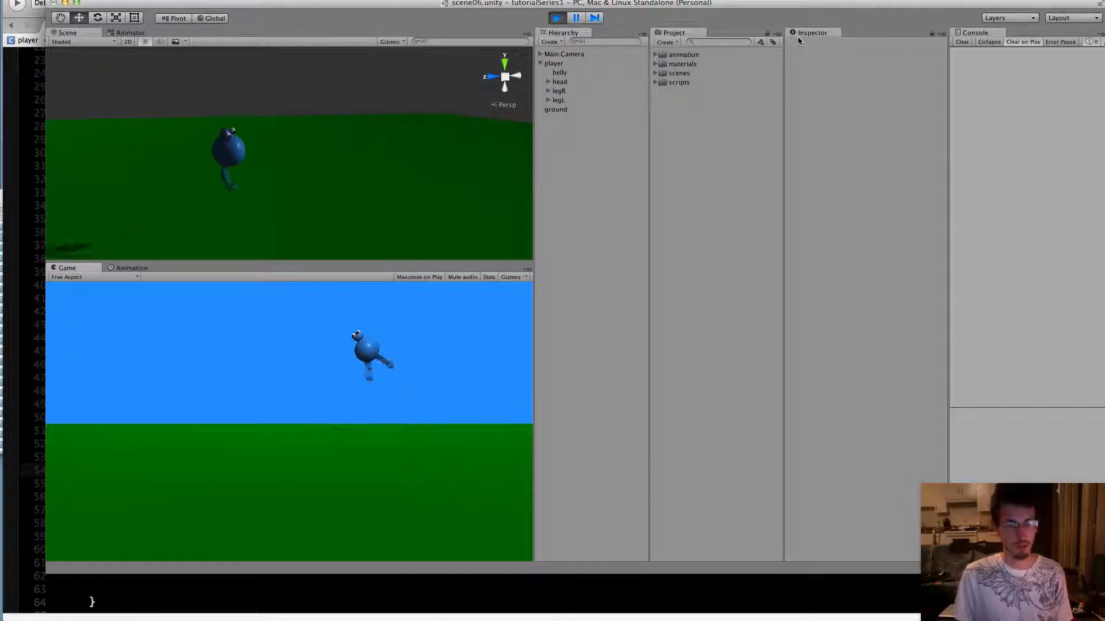
pyautogui.press('space')
pyautogui.press('Right')
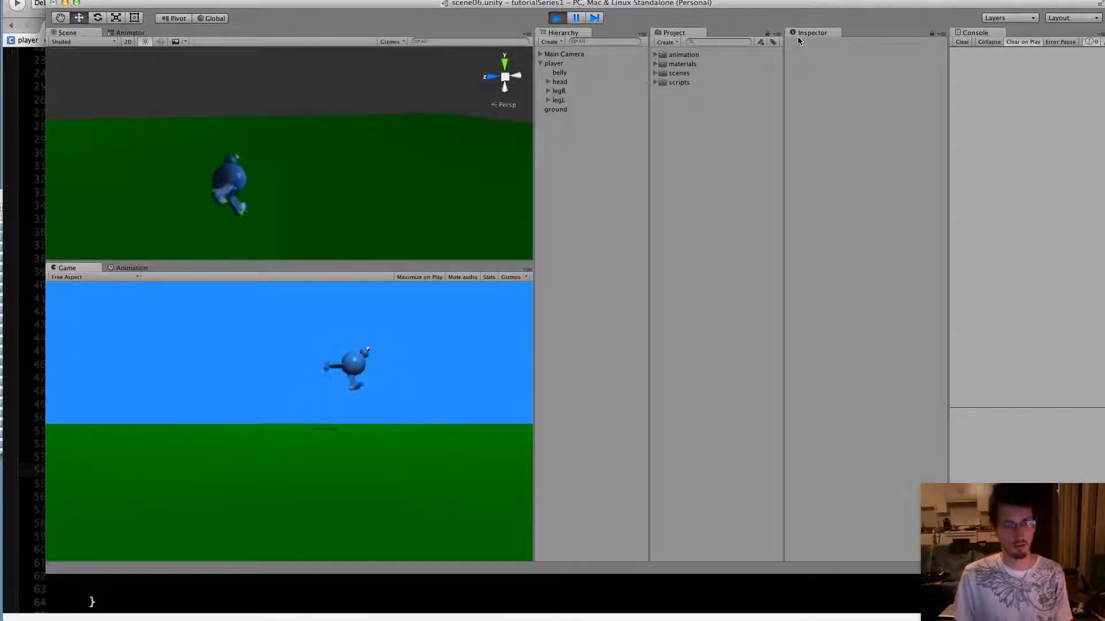
pyautogui.press('Left')
pyautogui.press('space')
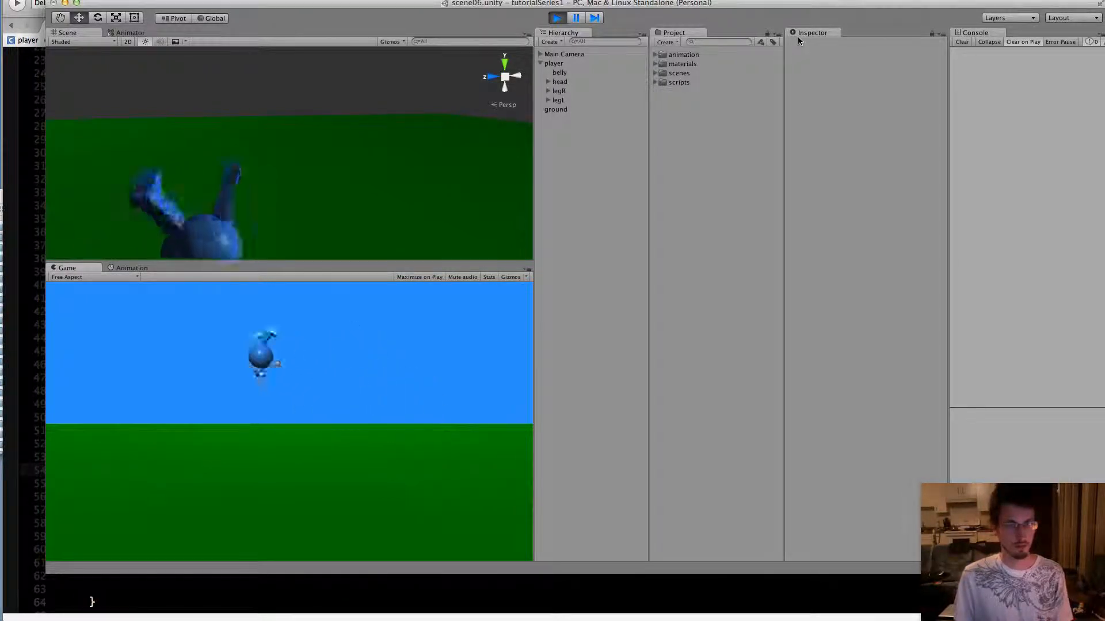
pyautogui.press('Right')
pyautogui.press('space')
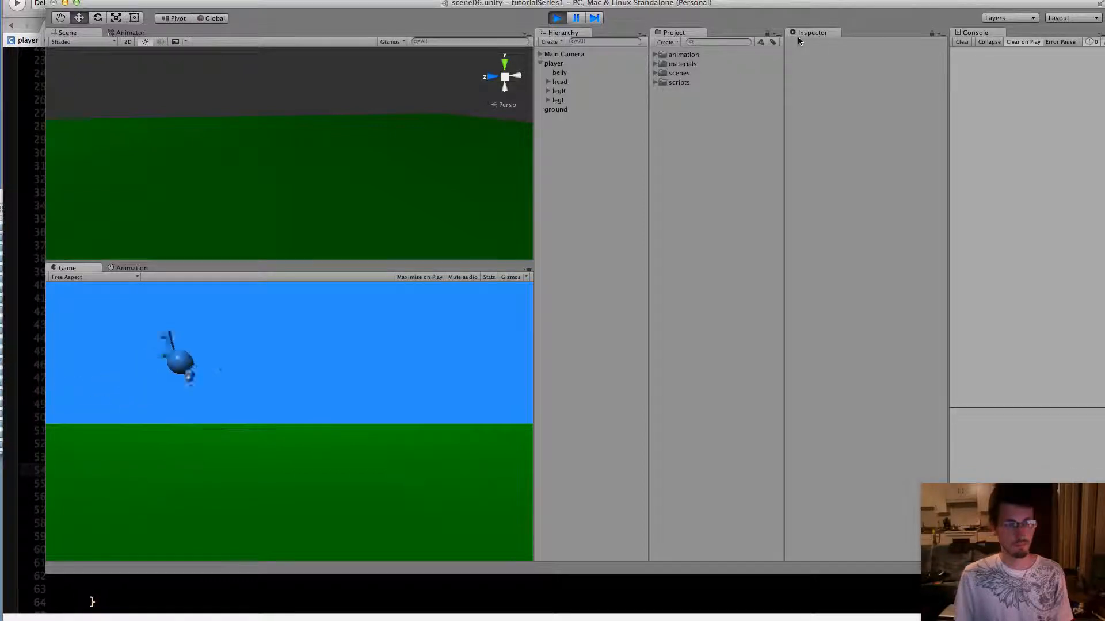
pyautogui.press('Left')
pyautogui.press('space')
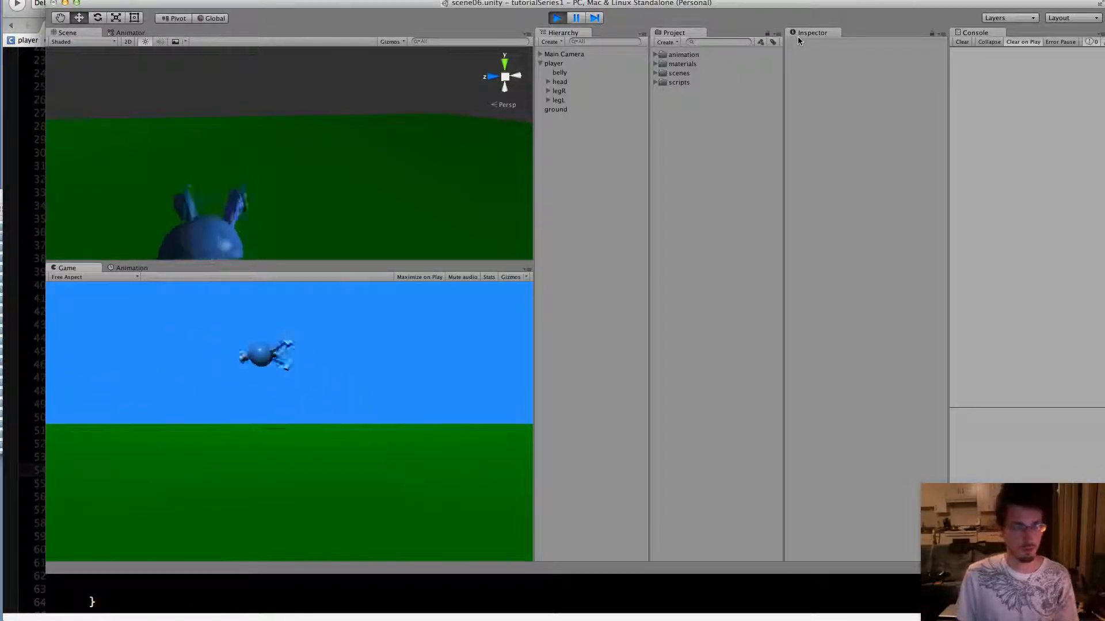
pyautogui.press('Right')
pyautogui.press('space')
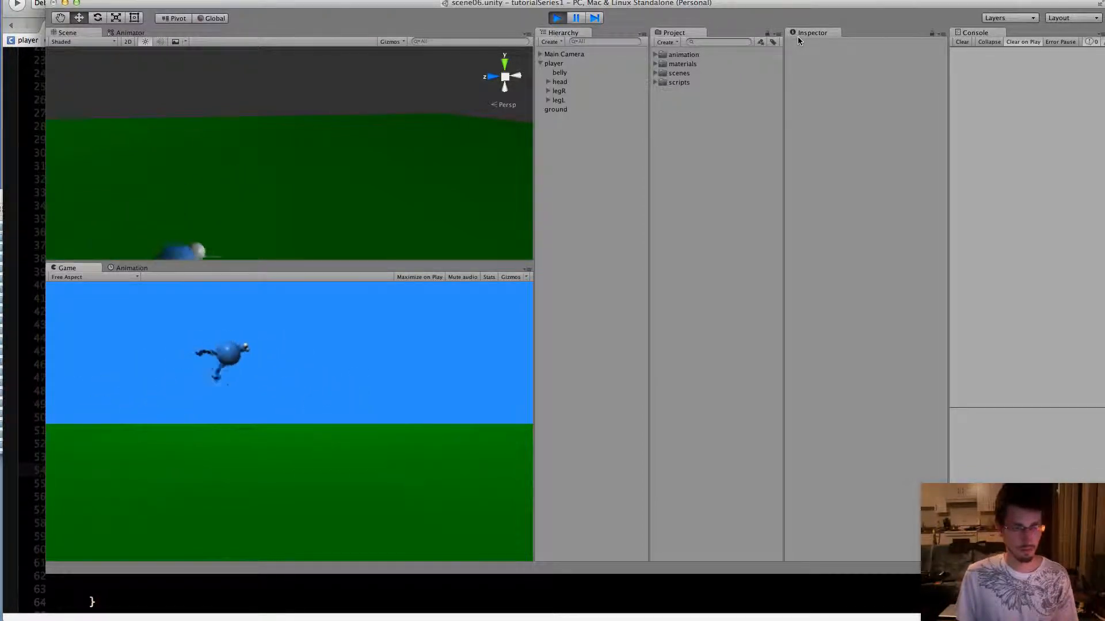
pyautogui.press('Left')
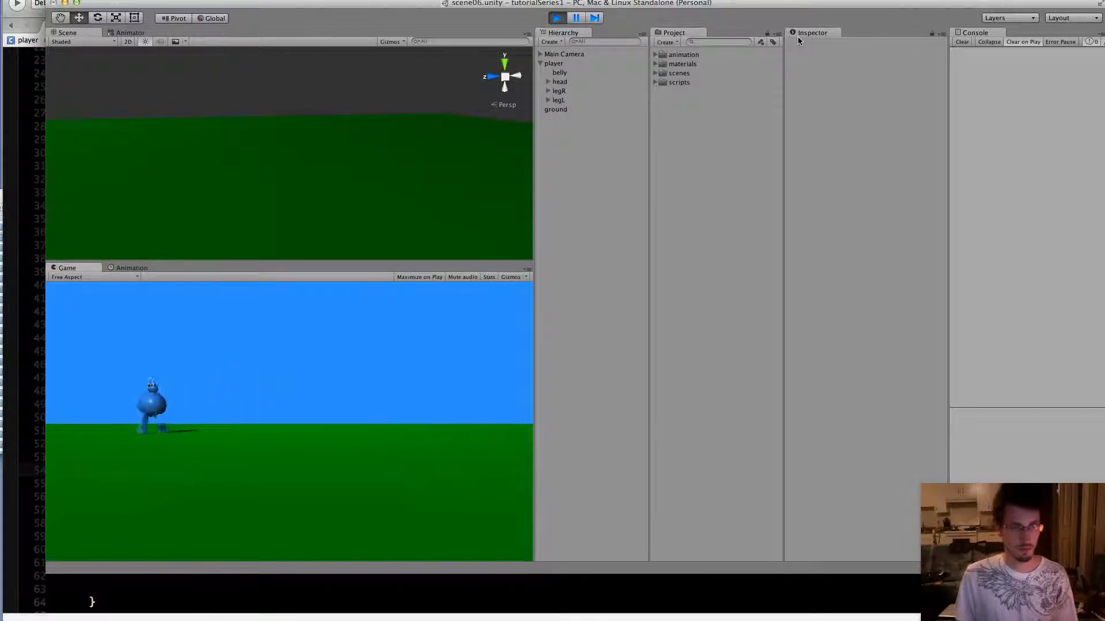
pyautogui.press('Right')
pyautogui.press('space')
pyautogui.press('Left')
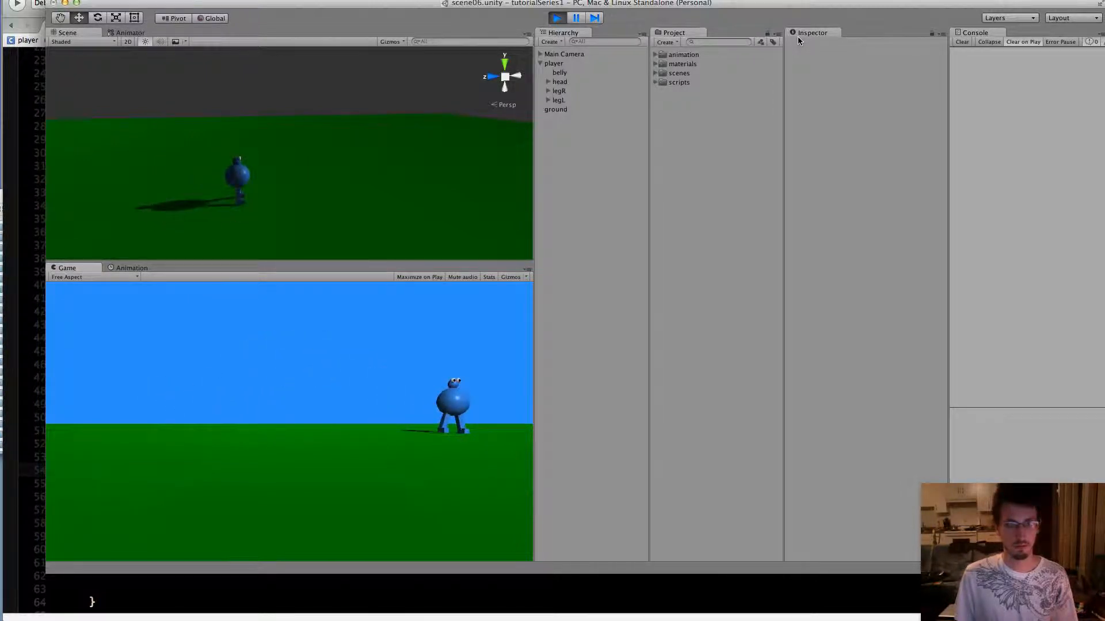
pyautogui.press('space')
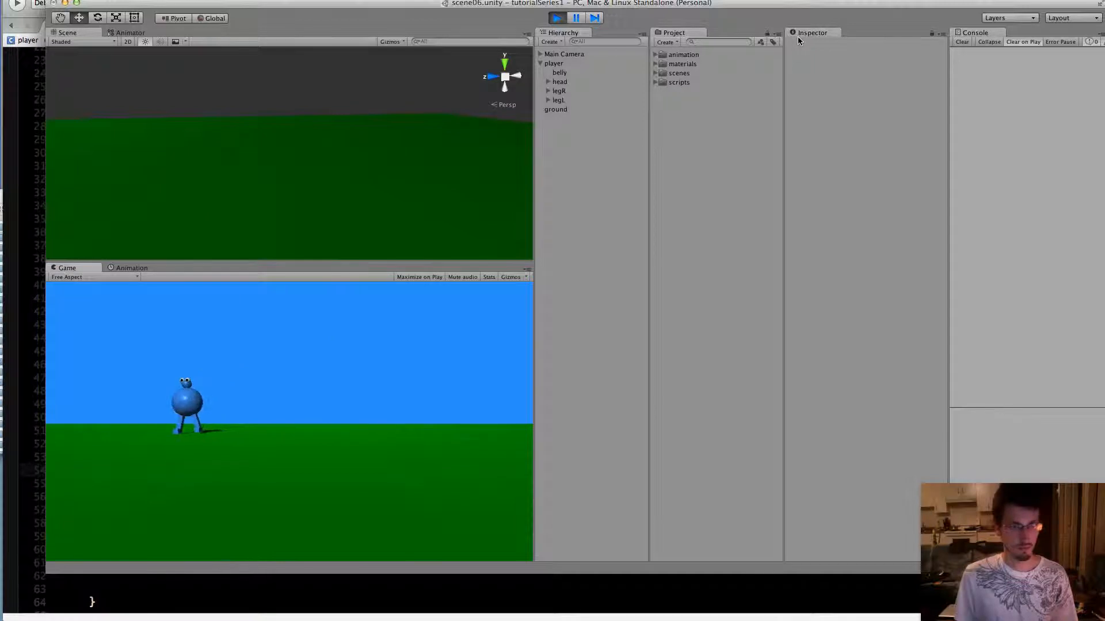
pyautogui.press('Right')
pyautogui.press('space')
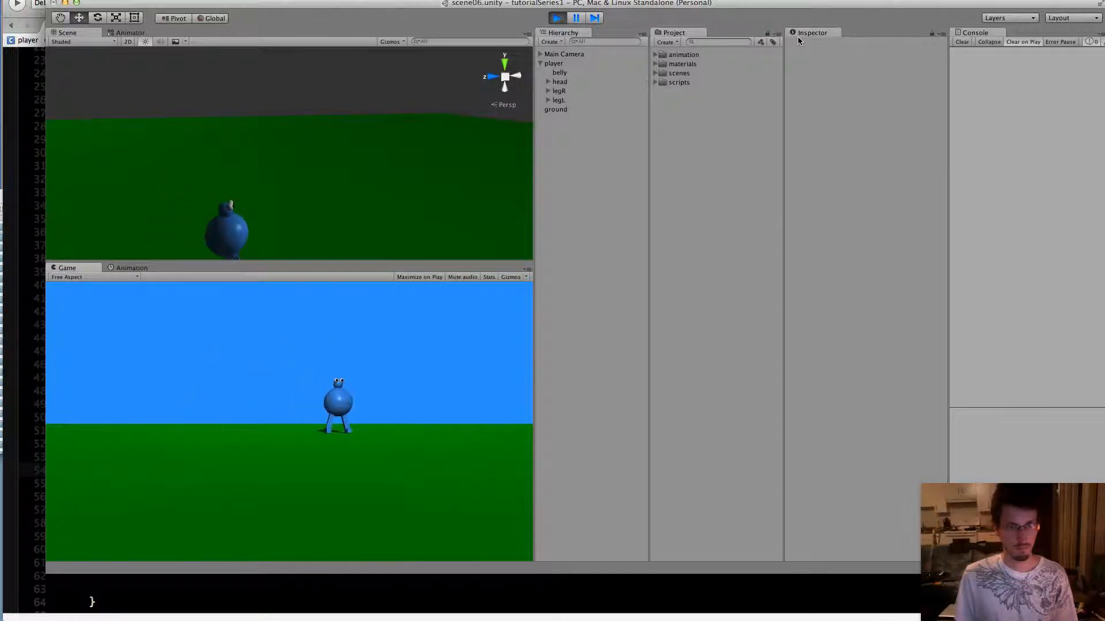
pyautogui.click(562, 19)
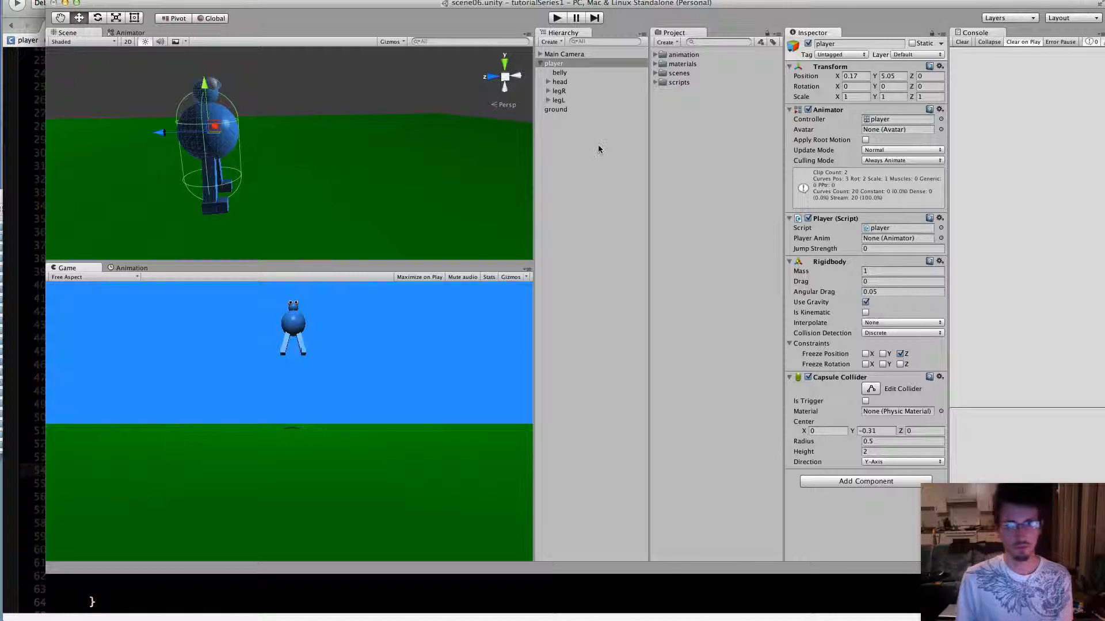
# Create a new animation clip for the player named playerJumpIdle and save it in the animation folder
pyautogui.click(123, 35)
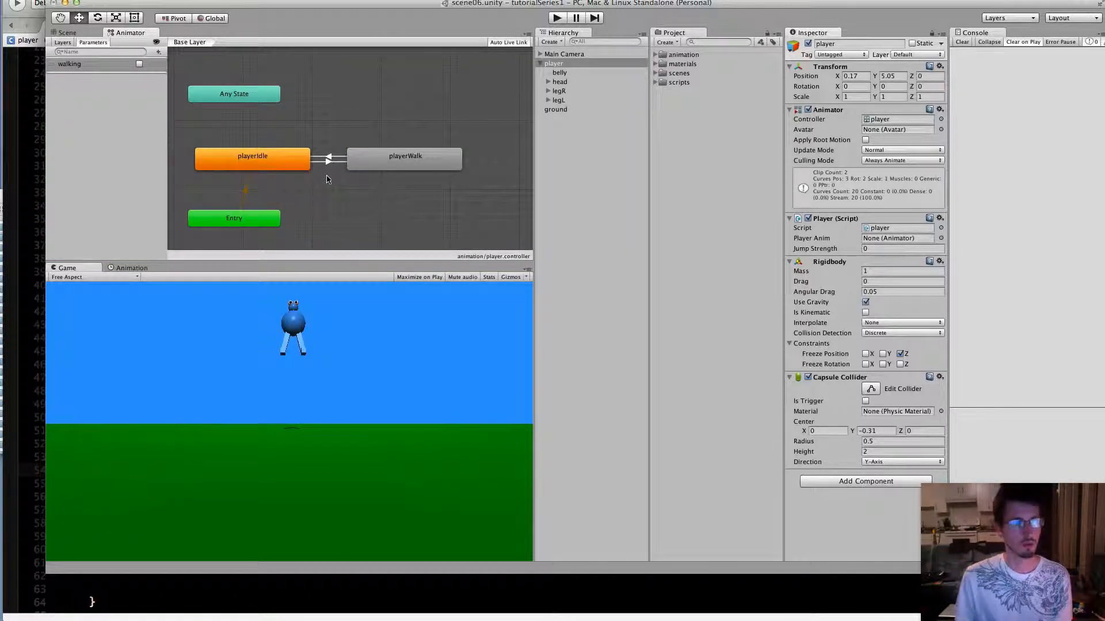
pyautogui.click(64, 33)
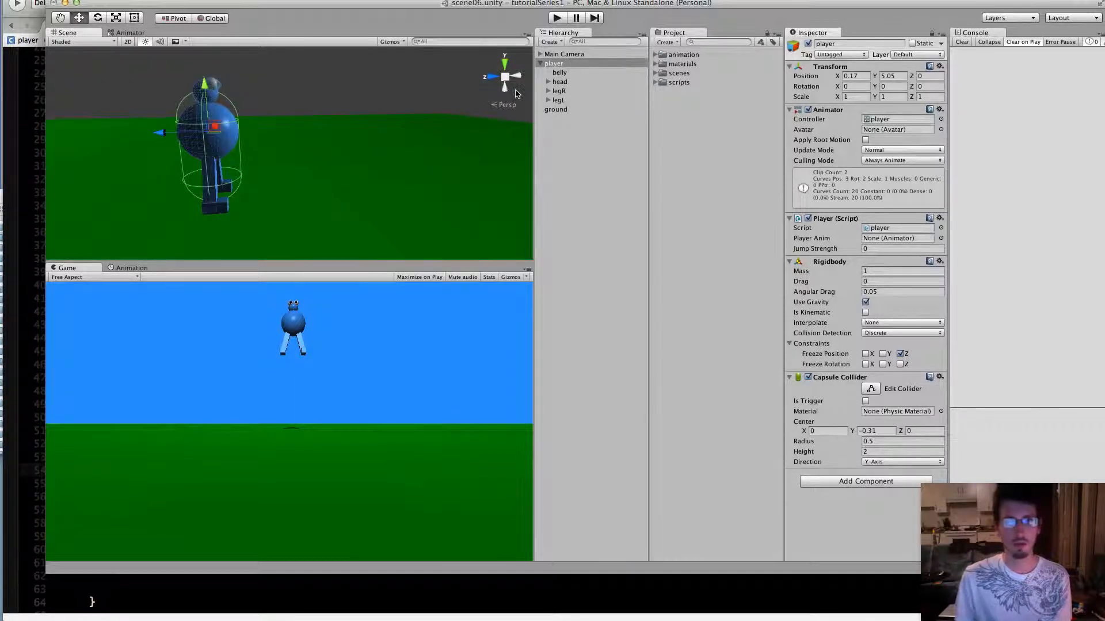
pyautogui.click(127, 269)
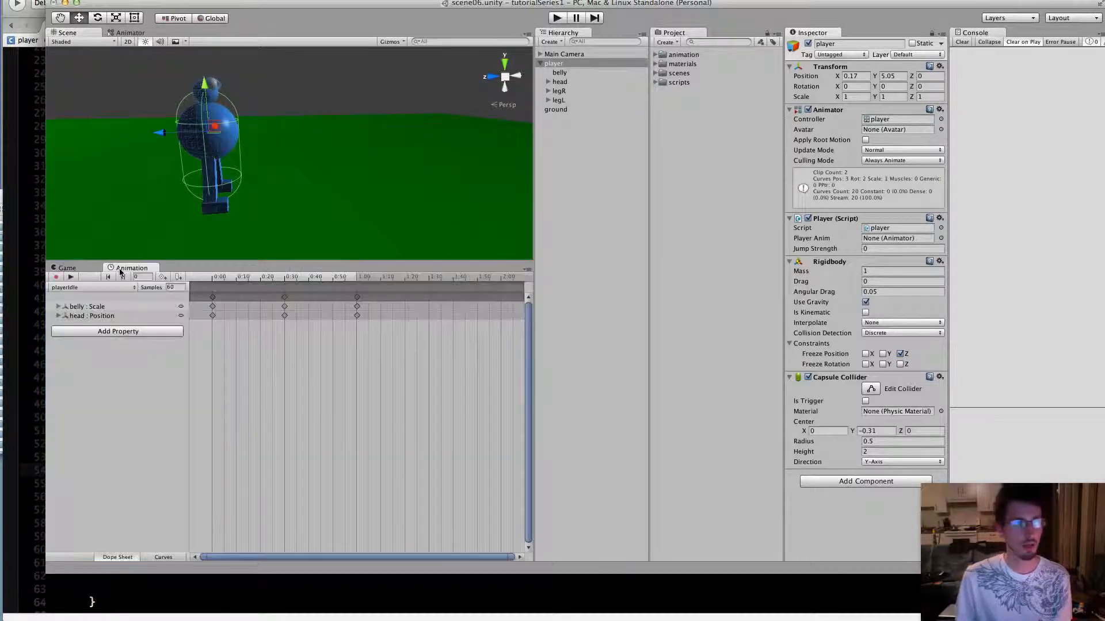
pyautogui.click(86, 289)
pyautogui.click(112, 313)
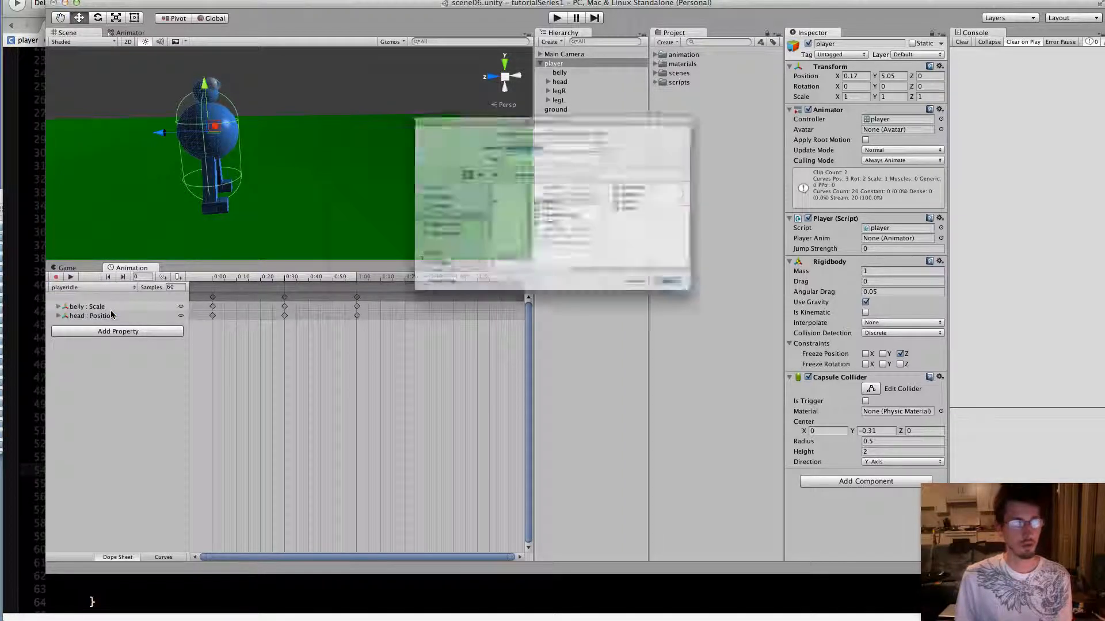
pyautogui.click(672, 180)
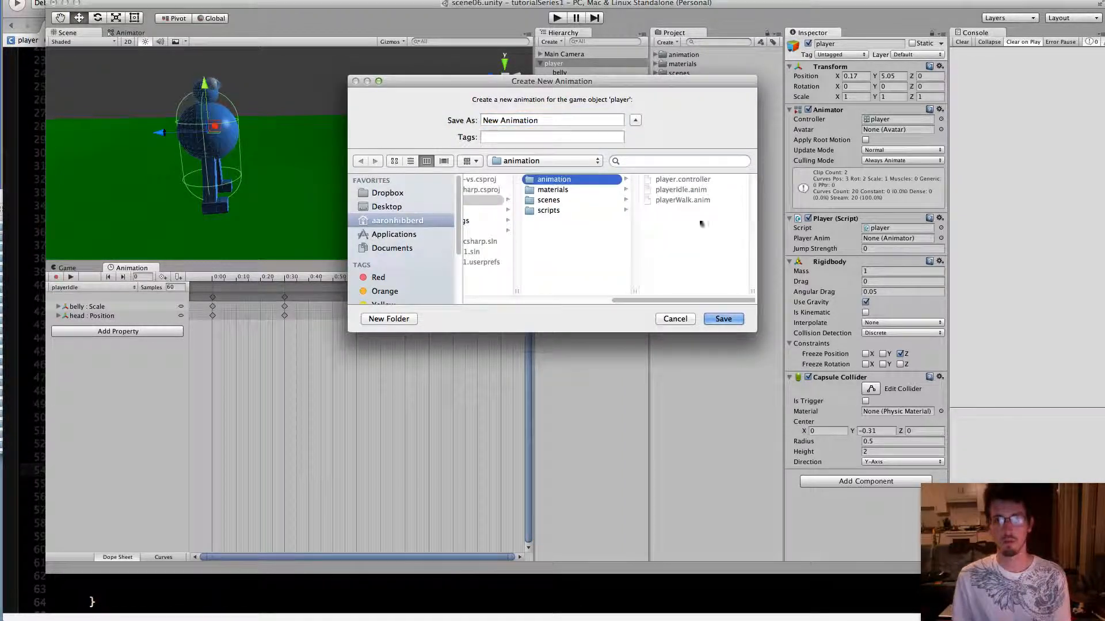
pyautogui.tripleClick(552, 119)
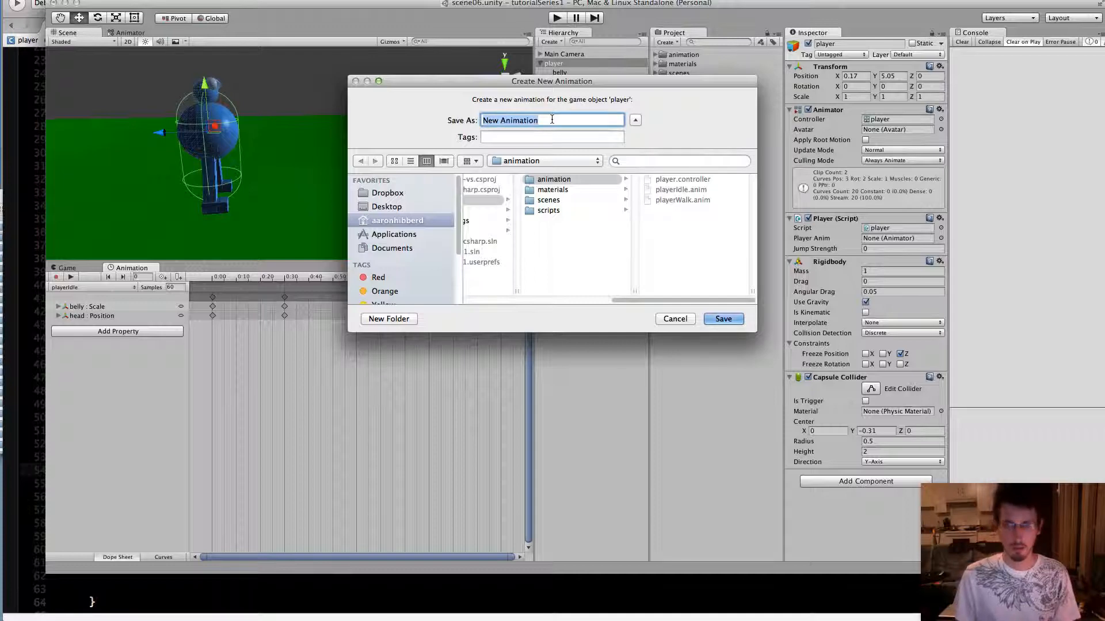
pyautogui.write('player')
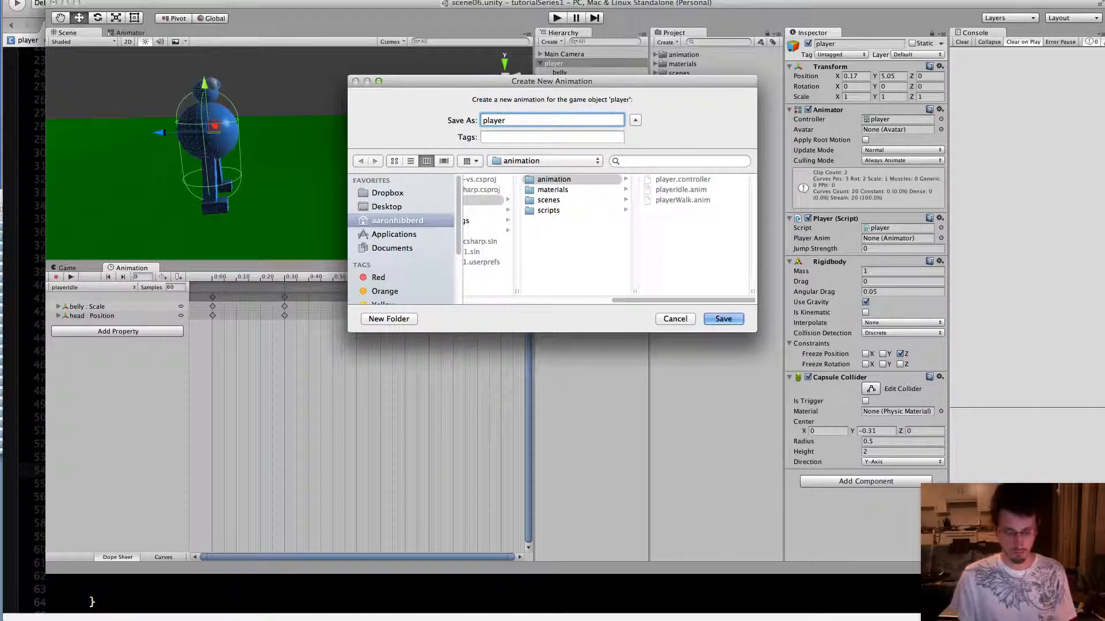
pyautogui.write('Jump')
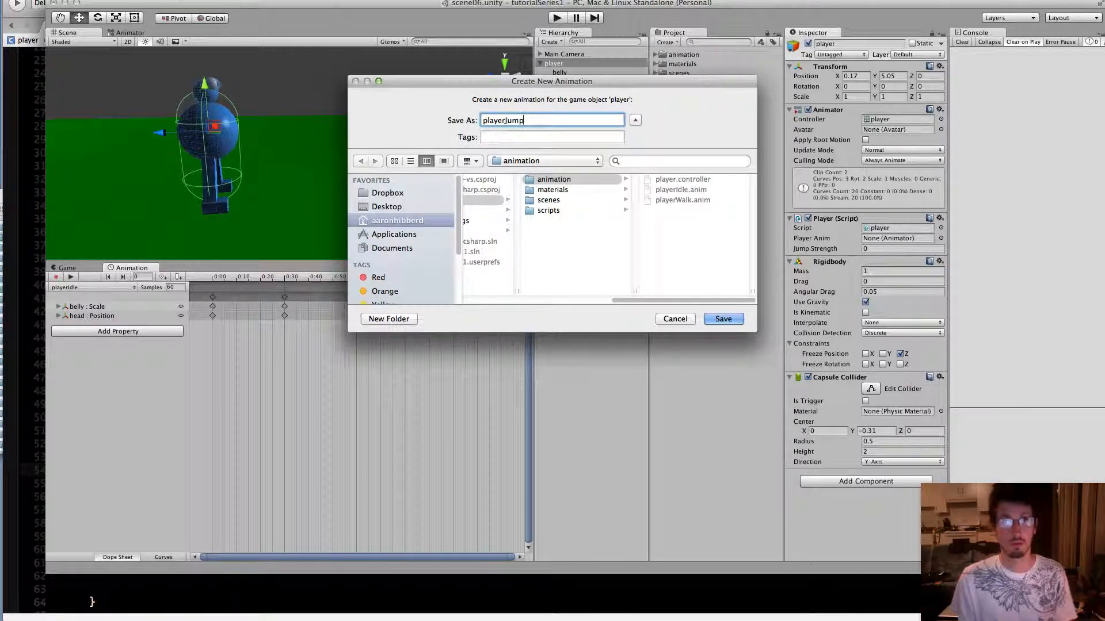
pyautogui.write('Idle')
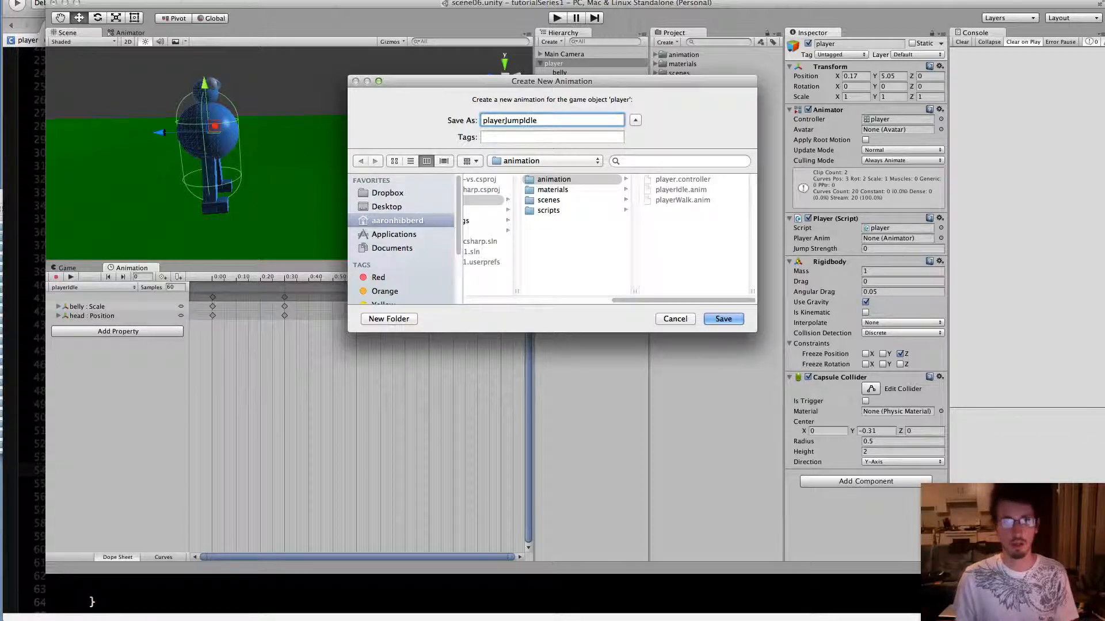
pyautogui.click(726, 319)
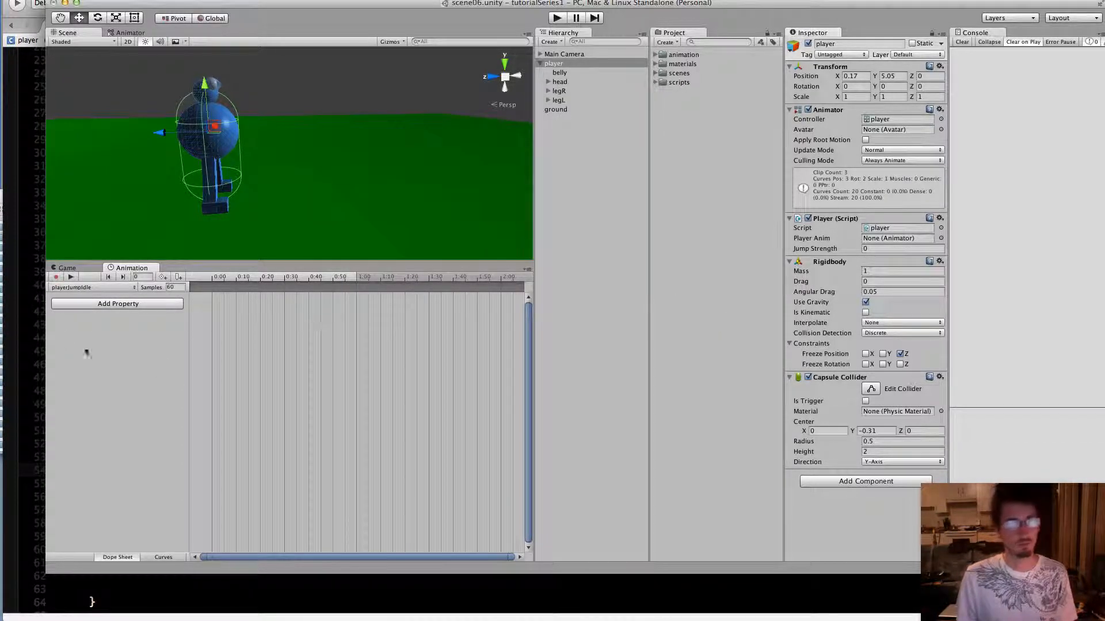
# Create another animation clip for the player named playerJumpFlip and save it in the animation folder
pyautogui.click(82, 291)
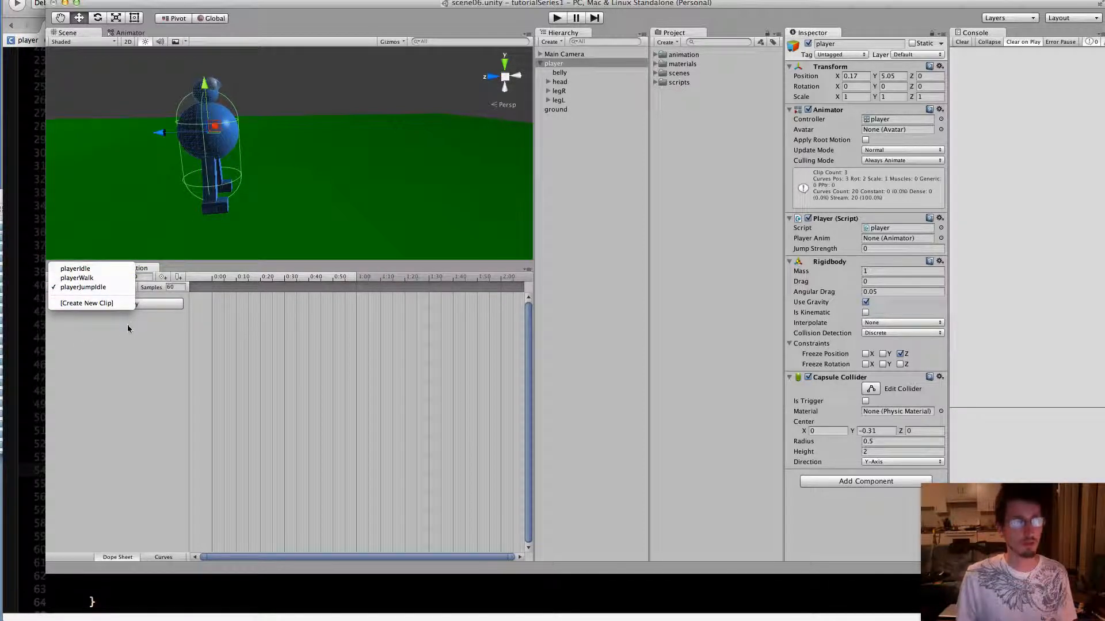
pyautogui.click(94, 305)
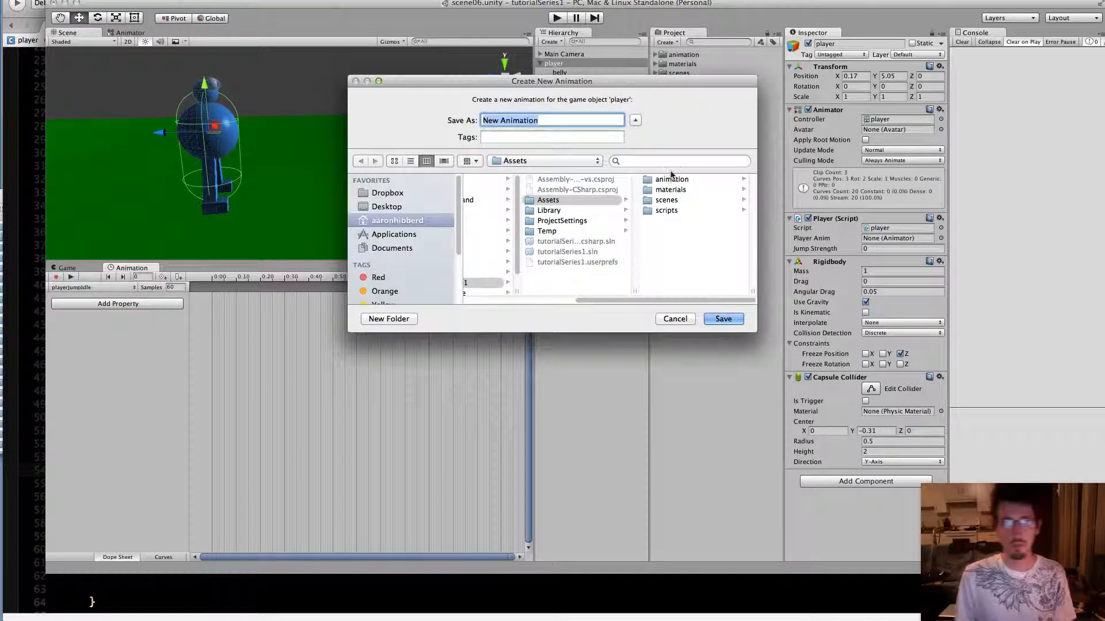
pyautogui.click(672, 179)
pyautogui.click(567, 120)
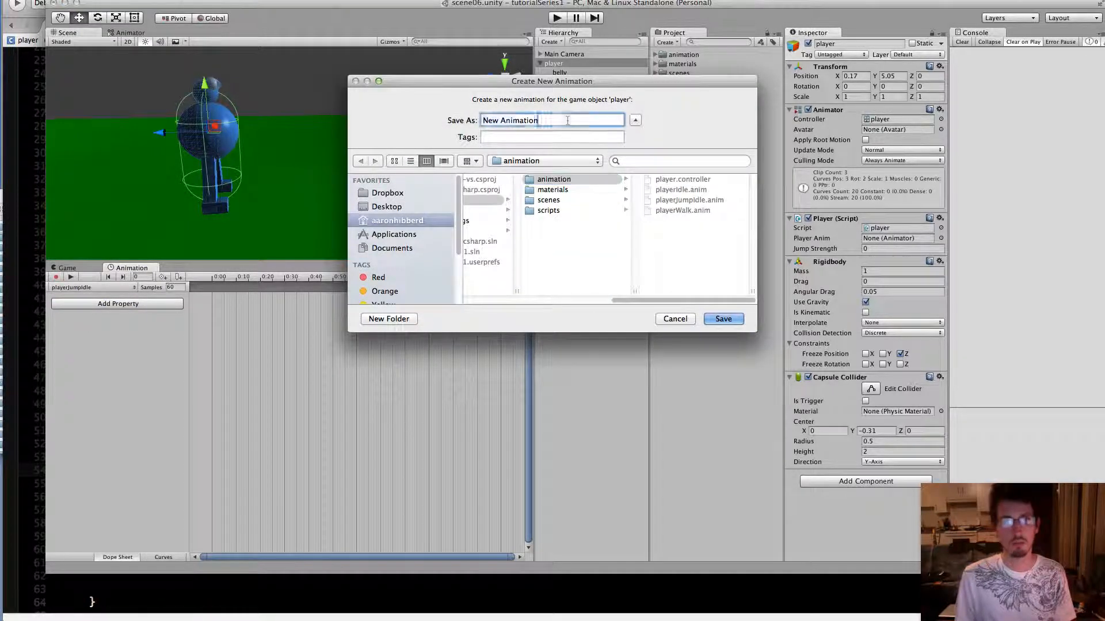
pyautogui.press('super+a')
pyautogui.write('p')
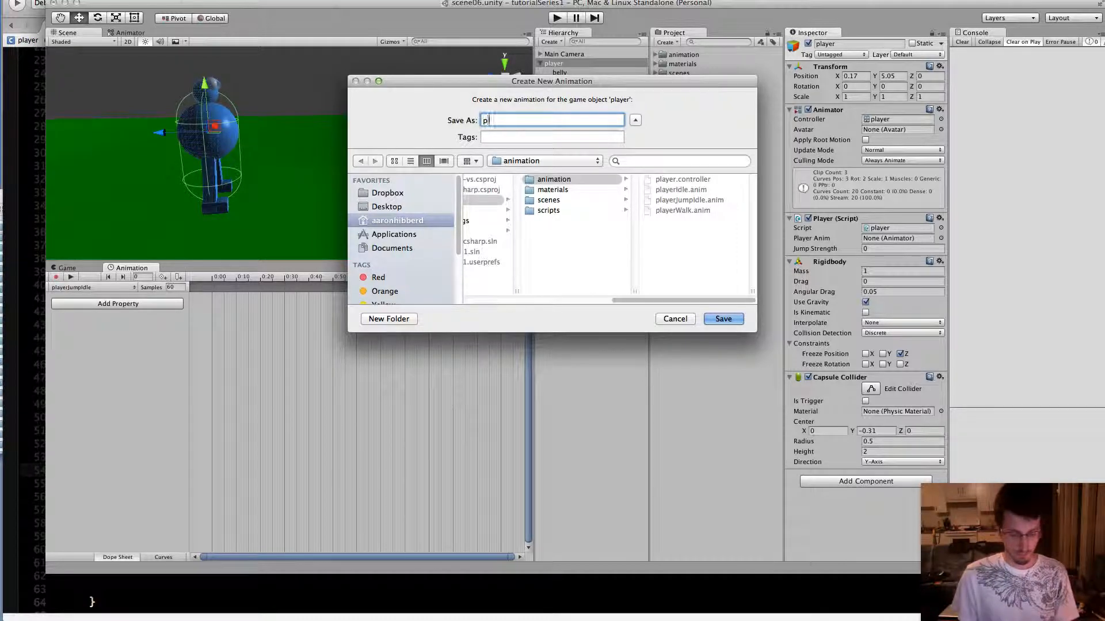
pyautogui.write('layerJump')
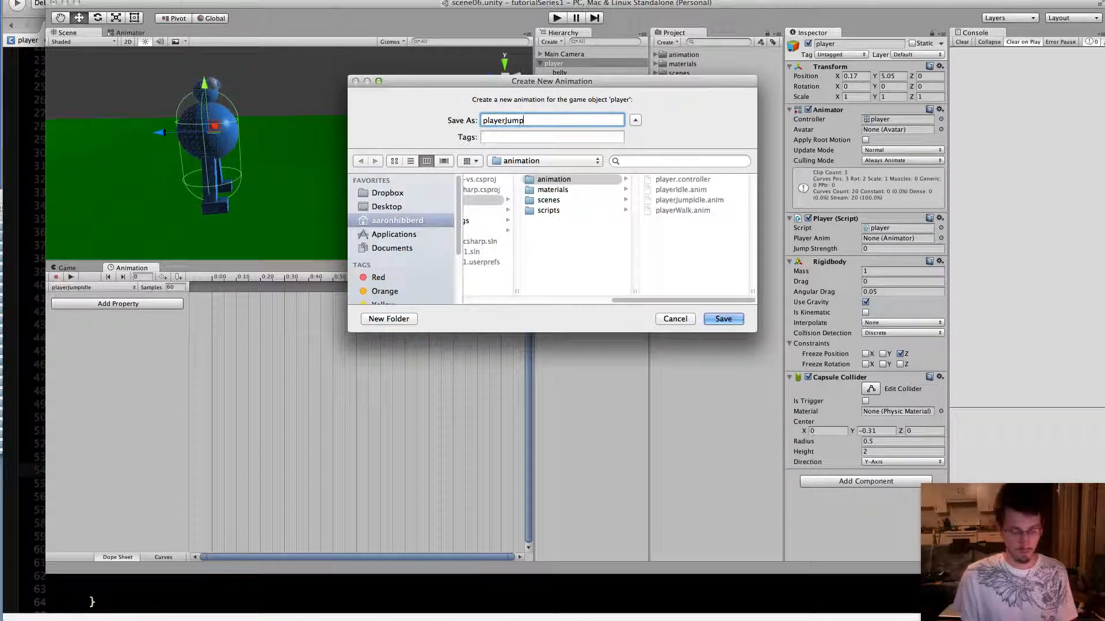
pyautogui.write('Duck')
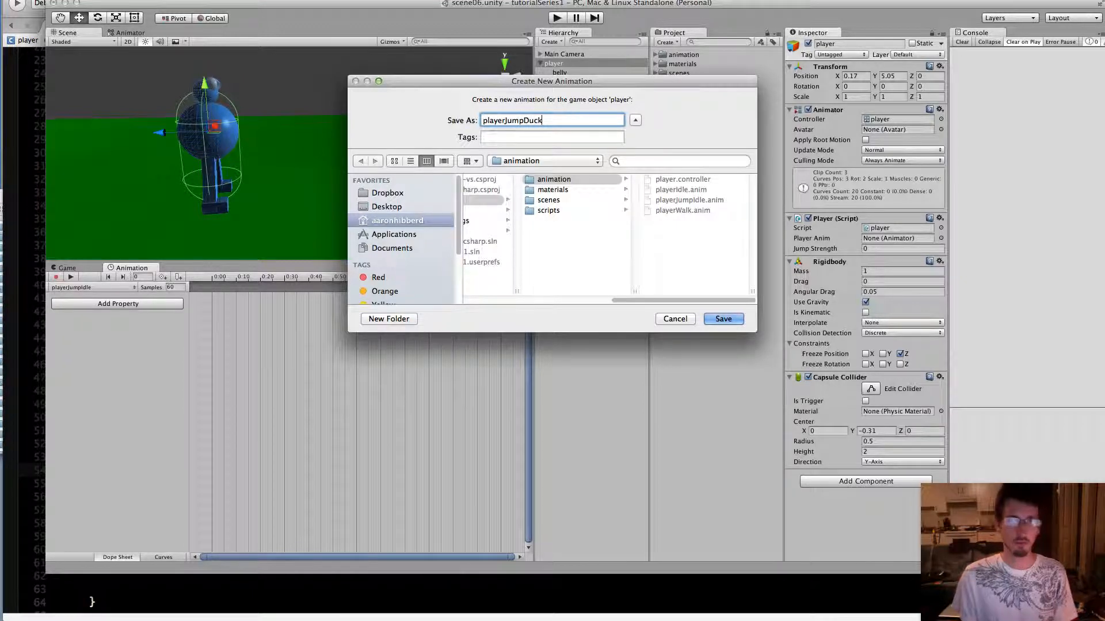
pyautogui.press('BackSpace')
pyautogui.press('BackSpace')
pyautogui.press('BackSpace')
pyautogui.press('BackSpace')
pyautogui.write('Fl')
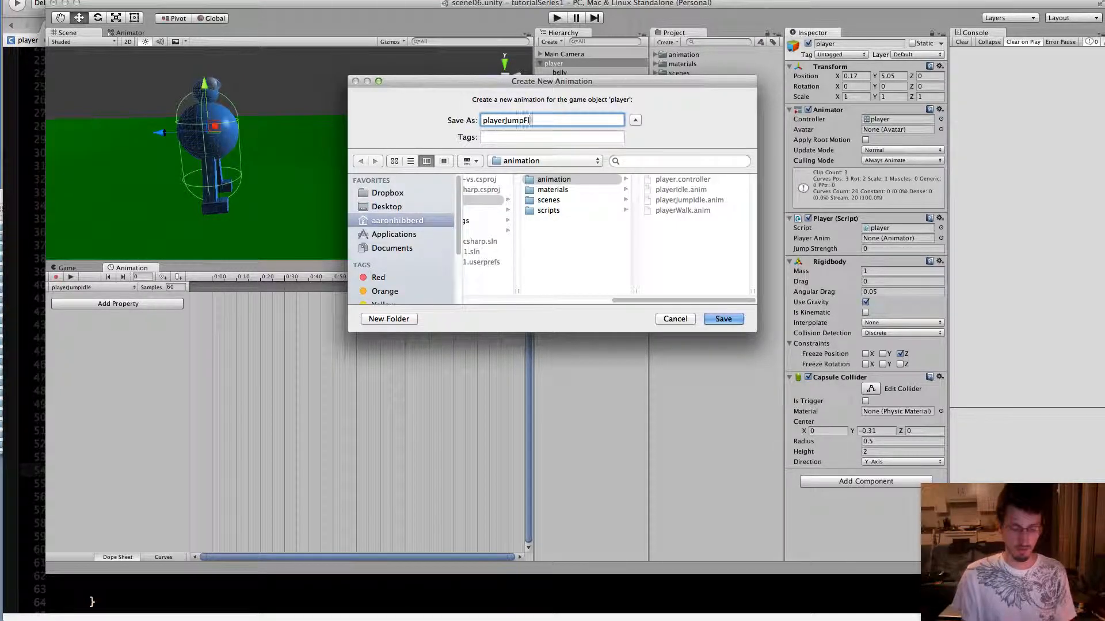
pyautogui.write('ip')
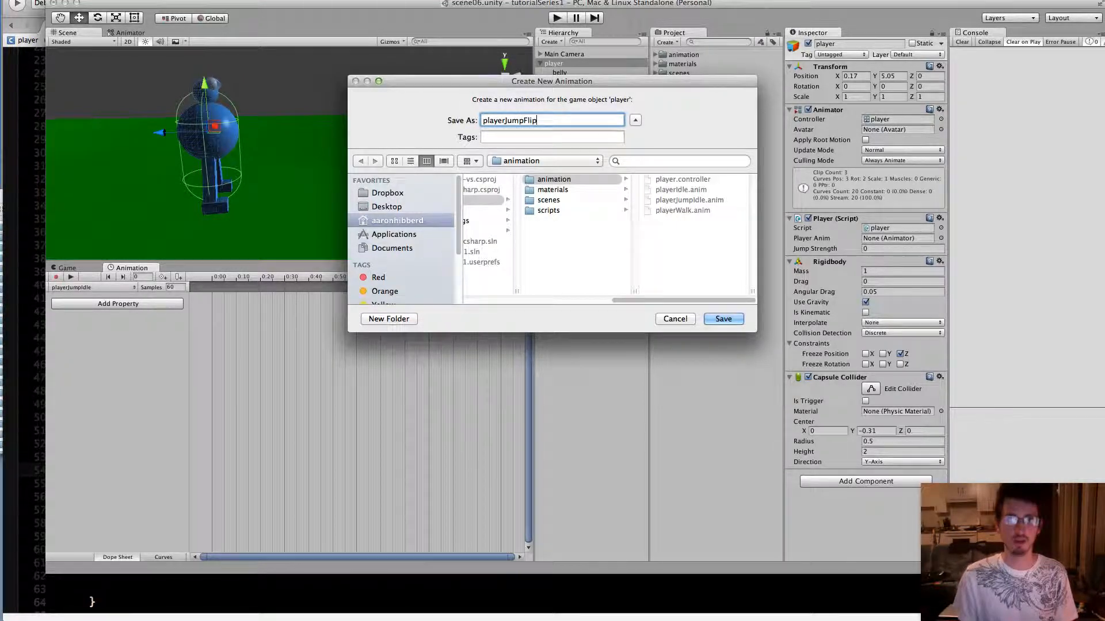
pyautogui.click(720, 320)
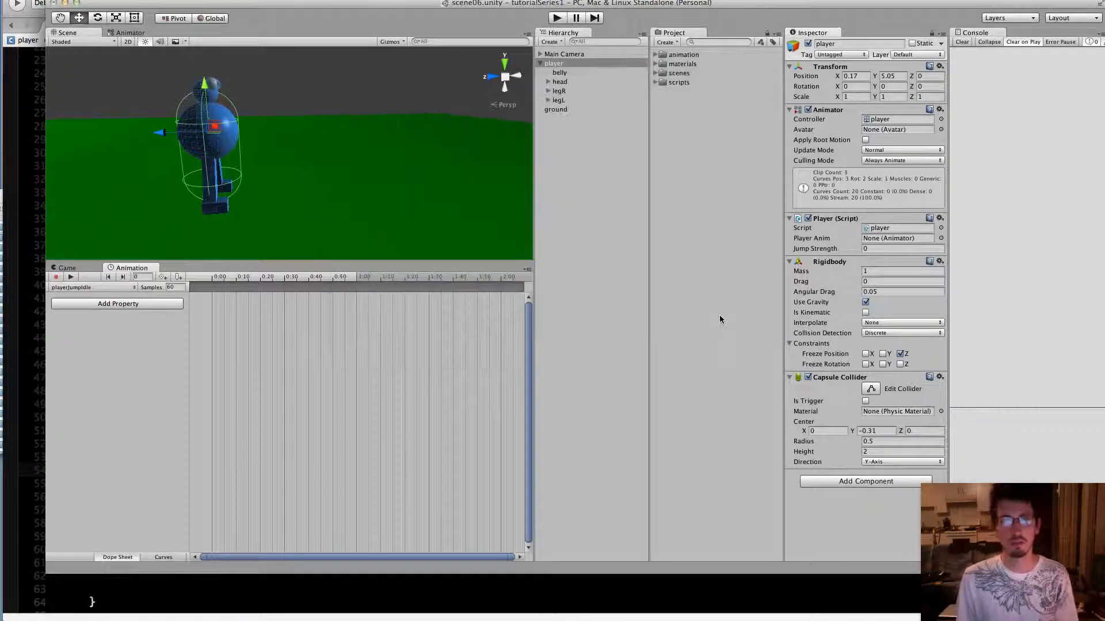
# Record a keyframe at 0:00 in playerJumpFlip with legR and legL both rotated to about 120.58 on X, and end recording
pyautogui.click(57, 278)
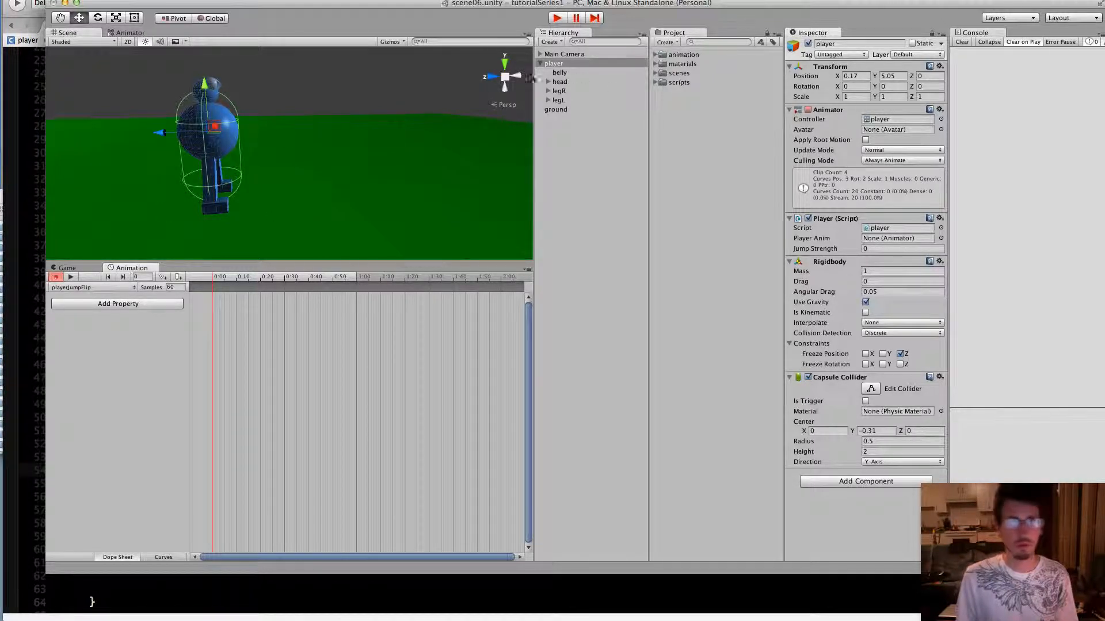
pyautogui.click(559, 92)
pyautogui.keyDown('shift'); pyautogui.click(558, 100); pyautogui.keyUp('shift')
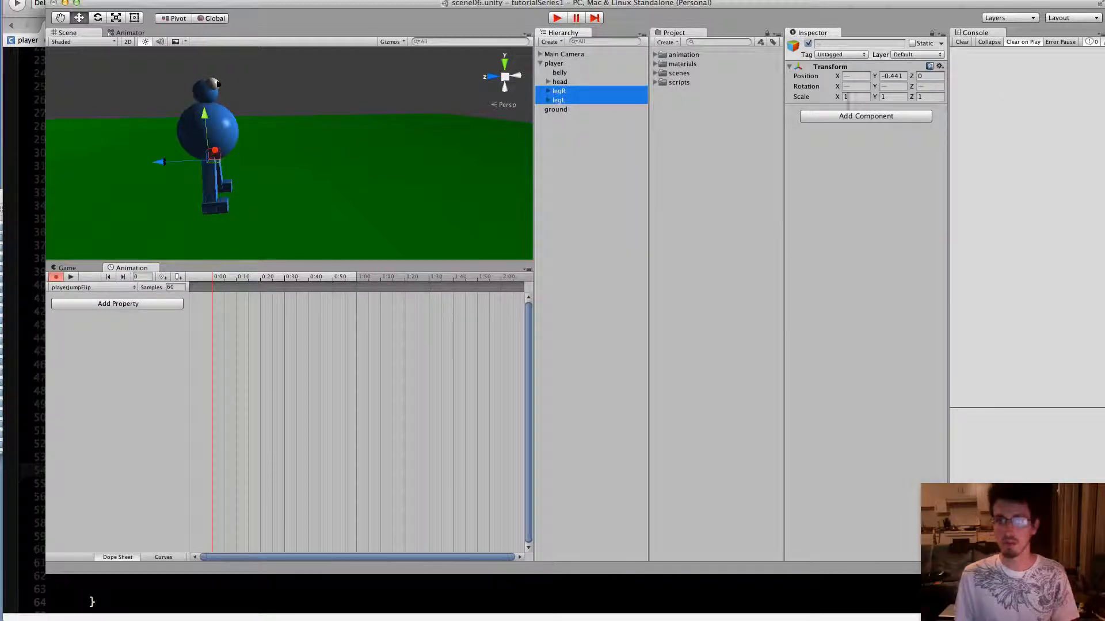
pyautogui.moveTo(835, 88); pyautogui.dragTo(1104, 43)
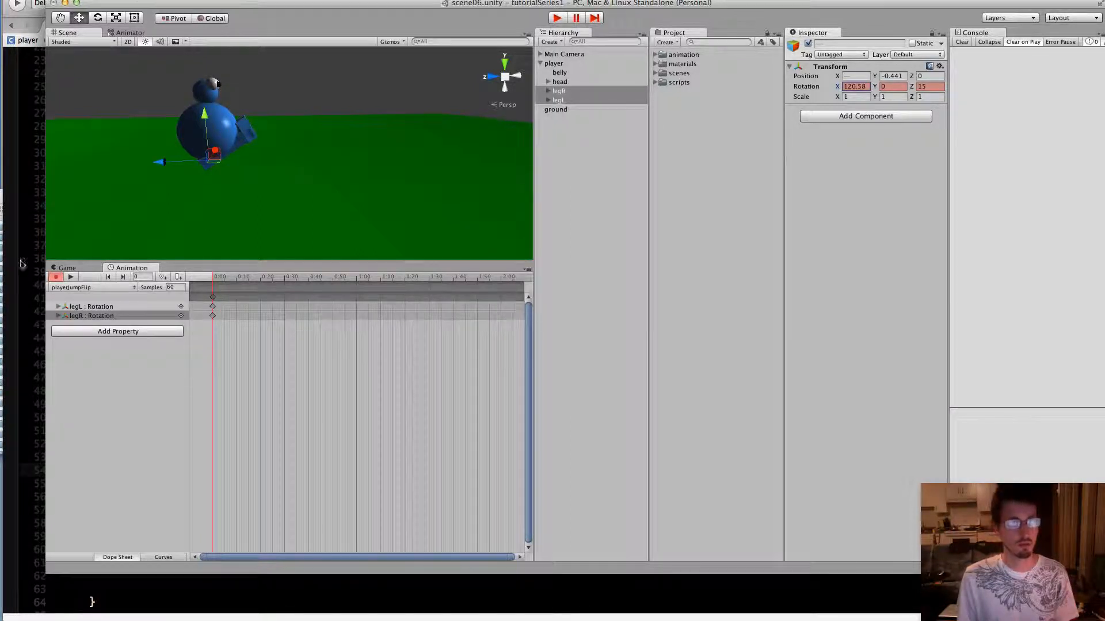
pyautogui.click(149, 391)
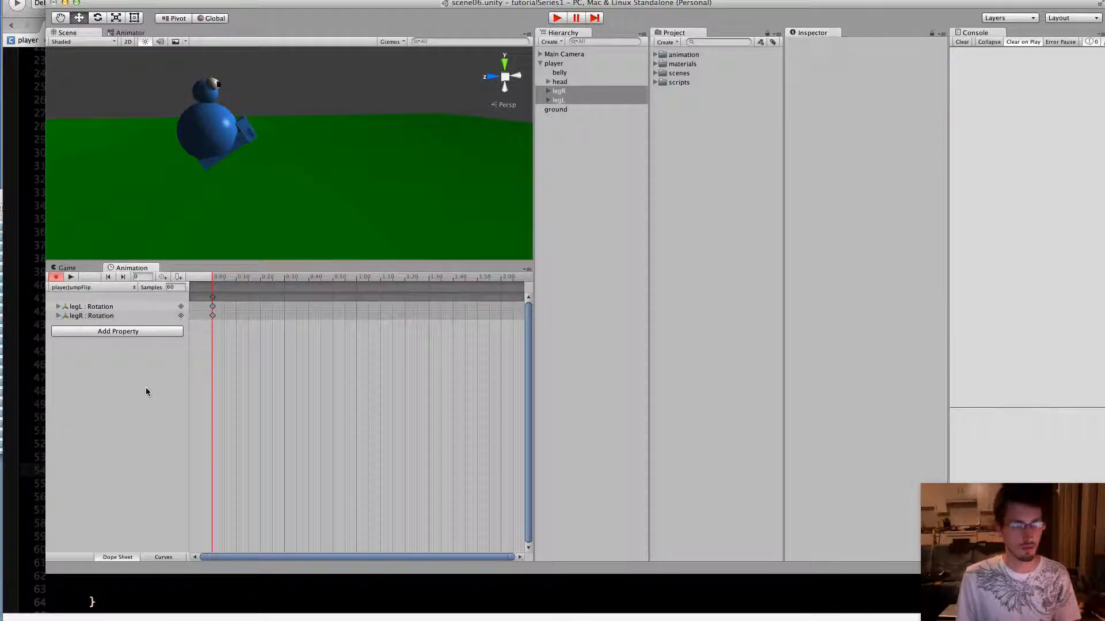
pyautogui.click(53, 277)
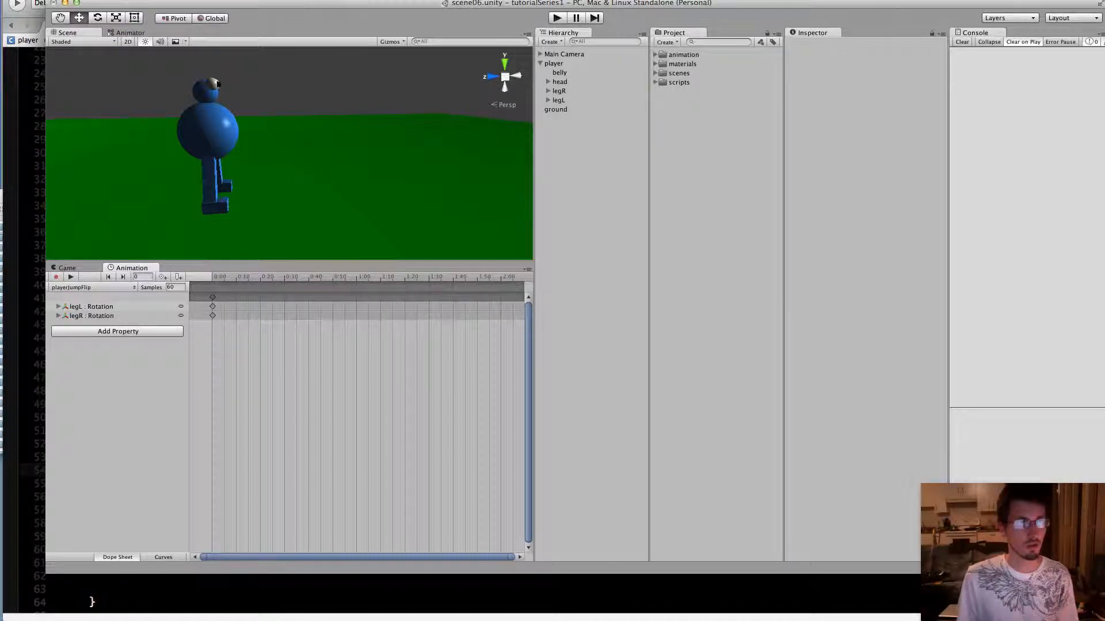
# Show the game view and the Animator graph, and move the playerJumpIdle and playerJumpFlip states above playerIdle and playerWalk
pyautogui.click(66, 268)
pyautogui.click(130, 34)
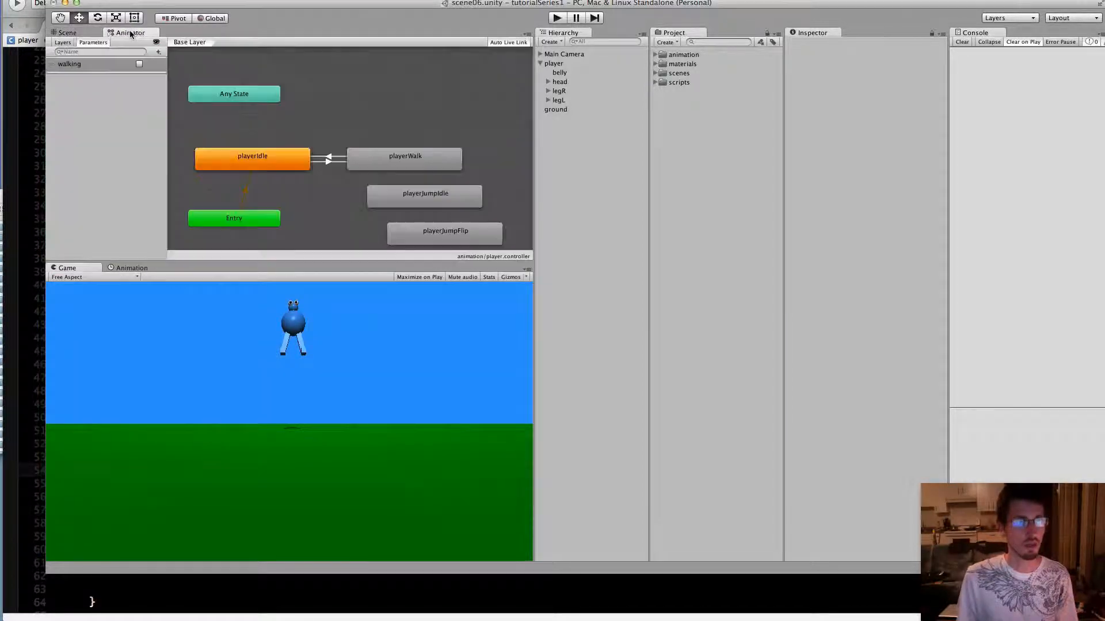
pyautogui.moveTo(454, 198); pyautogui.dragTo(365, 117)
pyautogui.moveTo(461, 239); pyautogui.dragTo(475, 117)
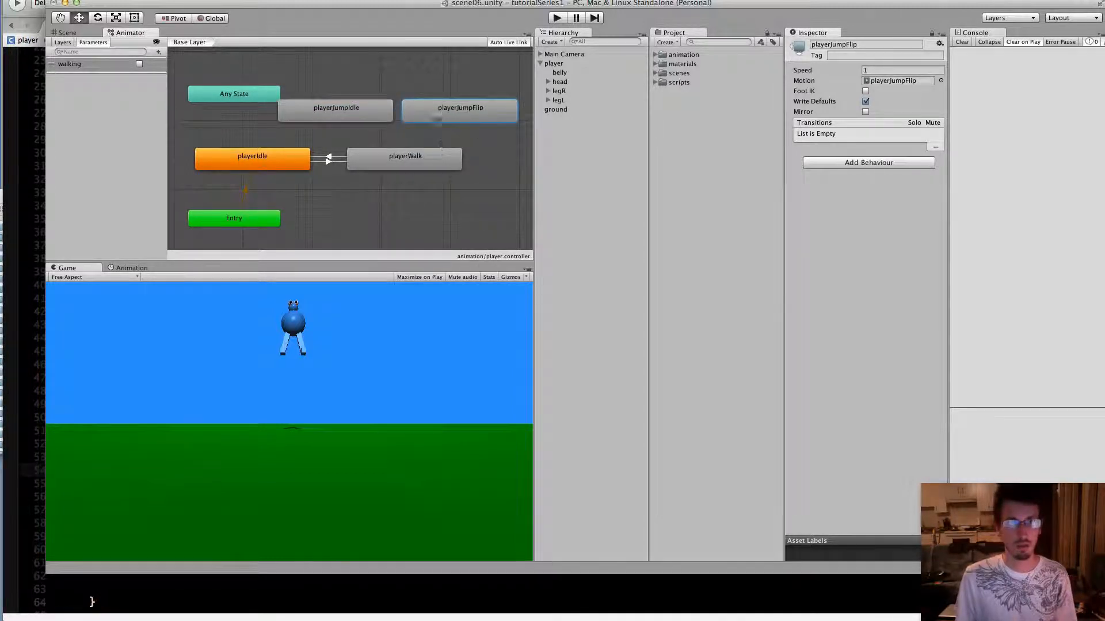
# Add a Bool parameter named jump to the player's animator controller
pyautogui.click(117, 197)
pyautogui.click(158, 52)
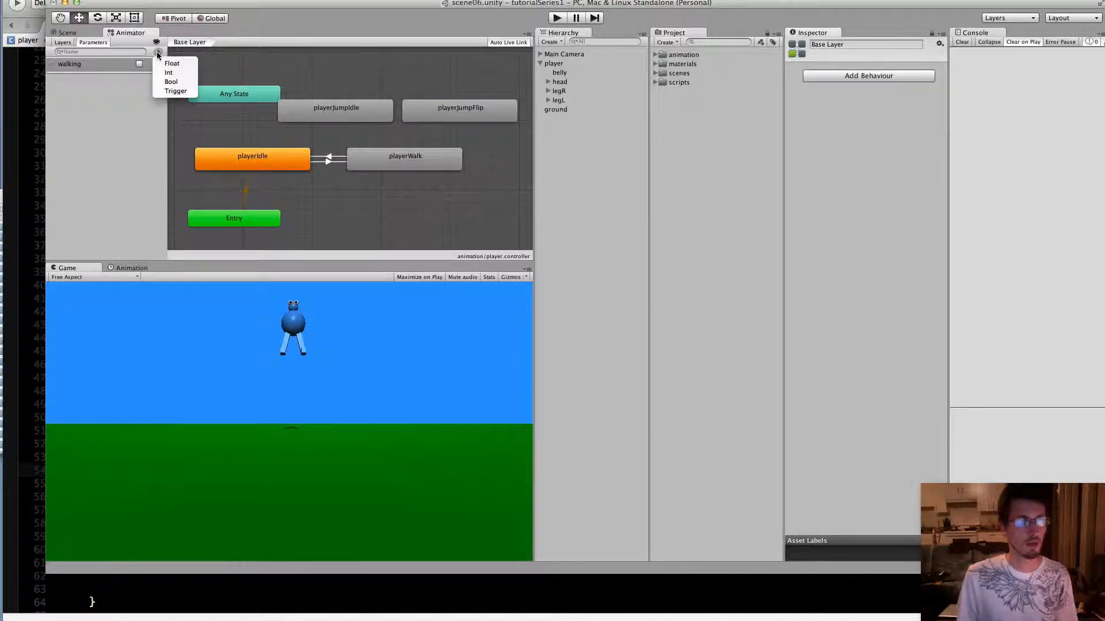
pyautogui.click(174, 82)
pyautogui.write('jump')
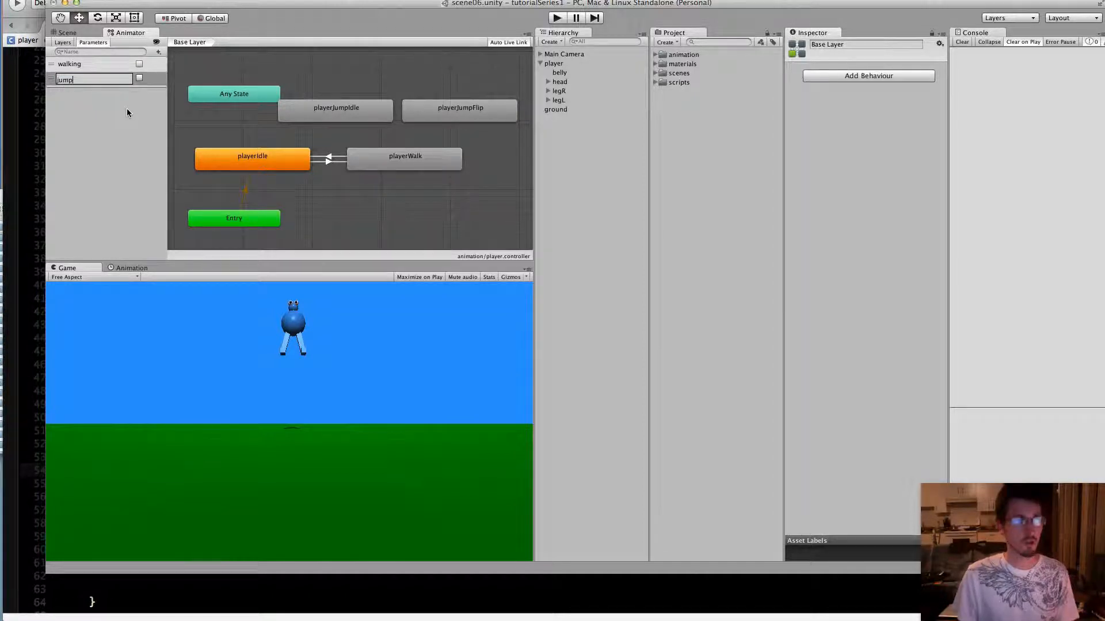
pyautogui.press('Return')
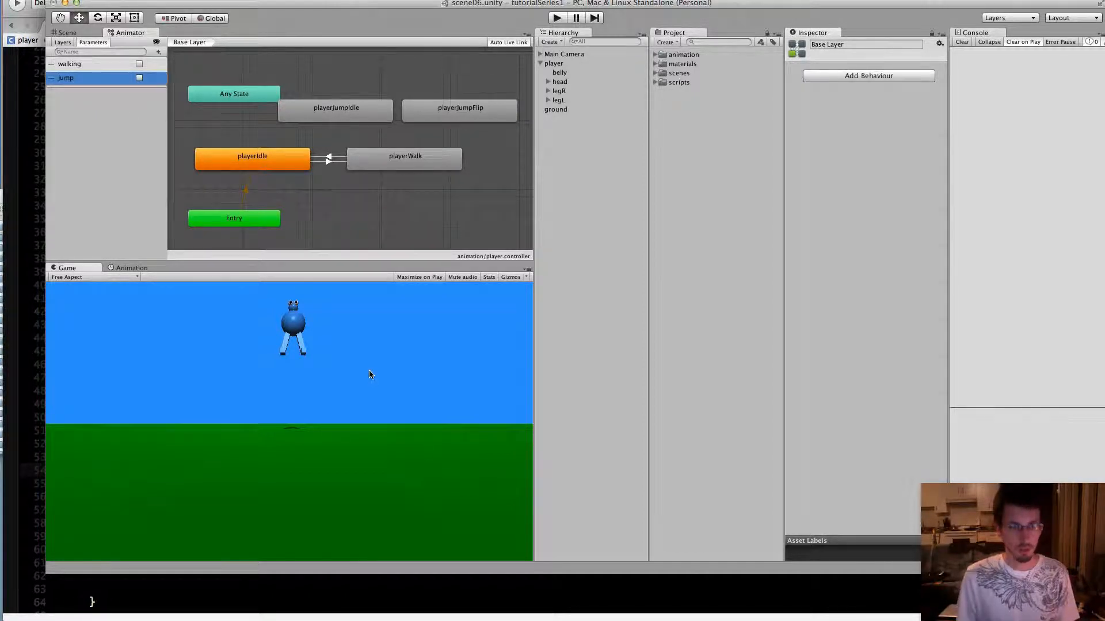
# Switch to the player.cs script and add playerAnim.SetBool("jump",true); as the last line of the jump() function
pyautogui.click(403, 611)
pyautogui.scroll(-10, 395, 441)
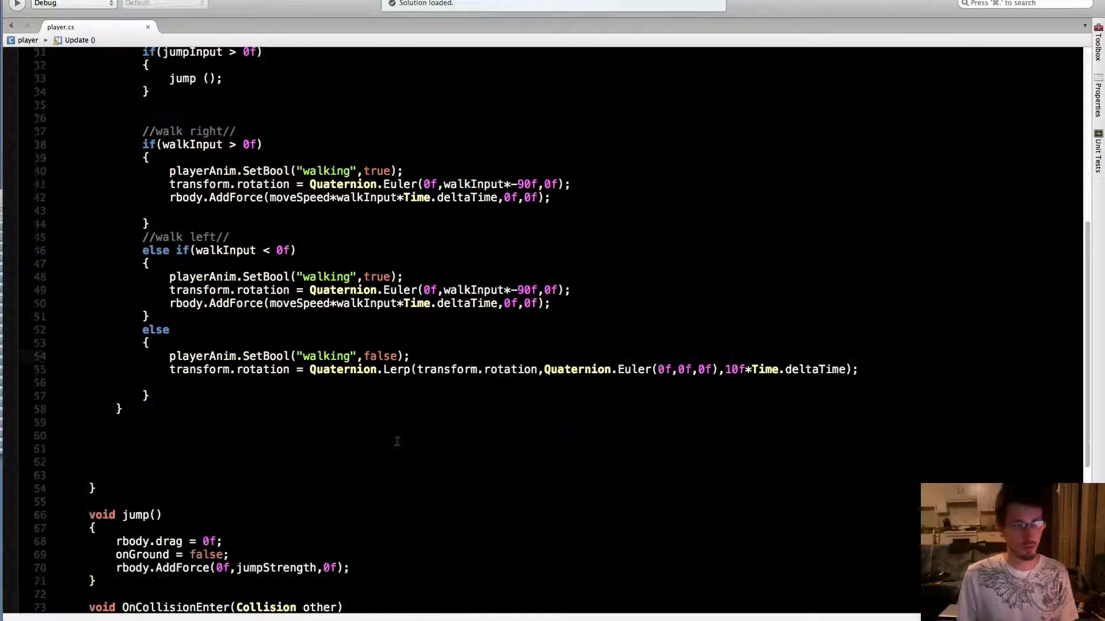
pyautogui.scroll(3, 395, 441)
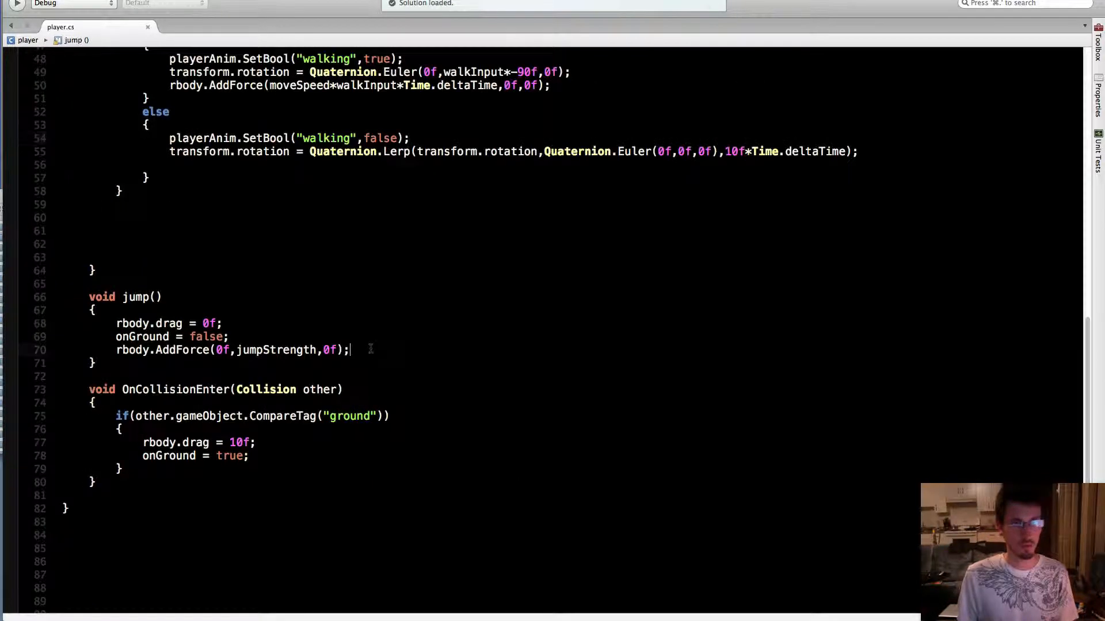
pyautogui.press('Return')
pyautogui.write('pl')
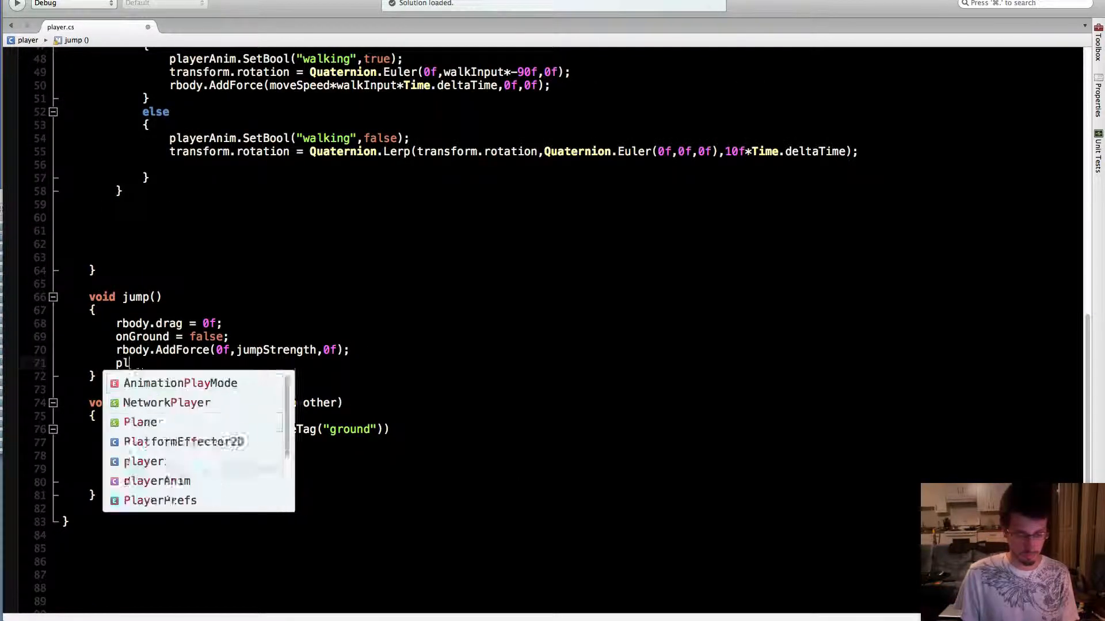
pyautogui.write('ayerAnim')
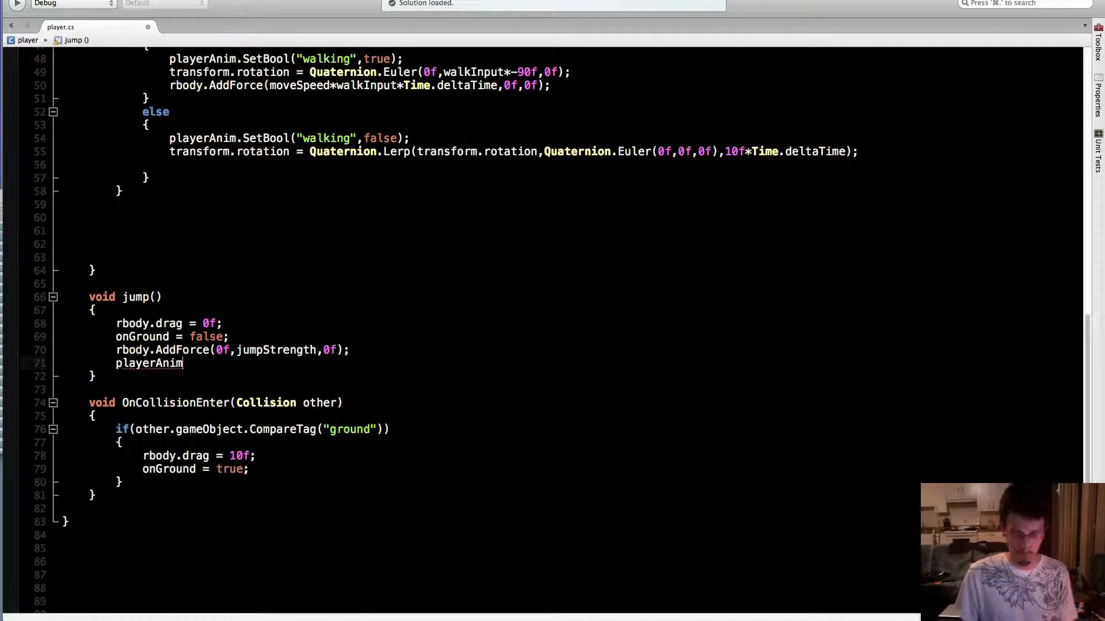
pyautogui.write('.setBoo')
pyautogui.press('Return')
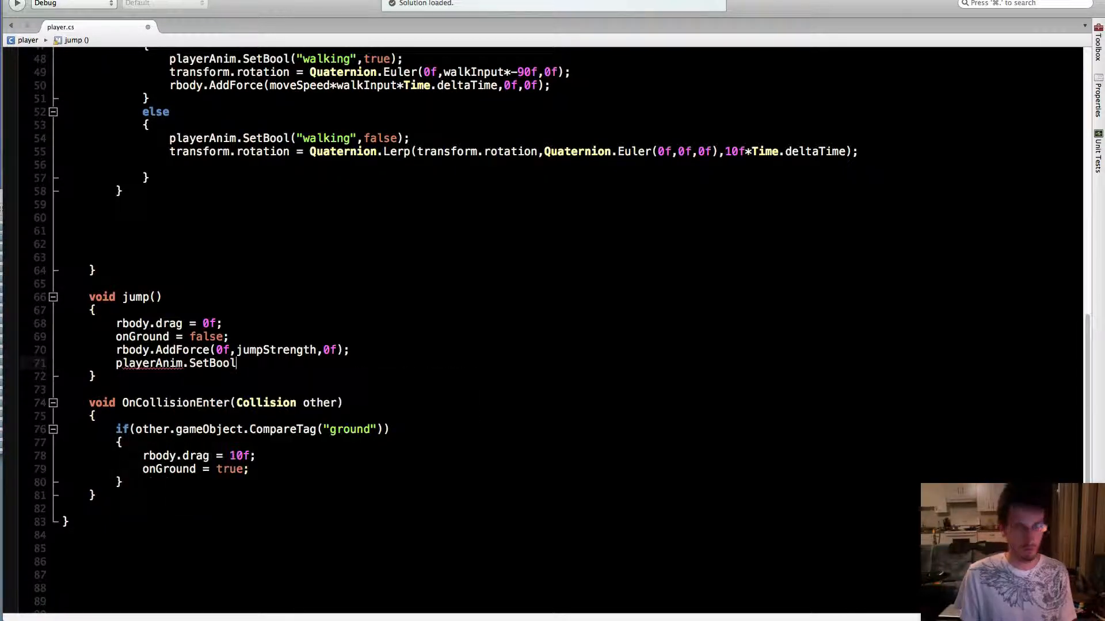
pyautogui.write('(""')
pyautogui.press('Left')
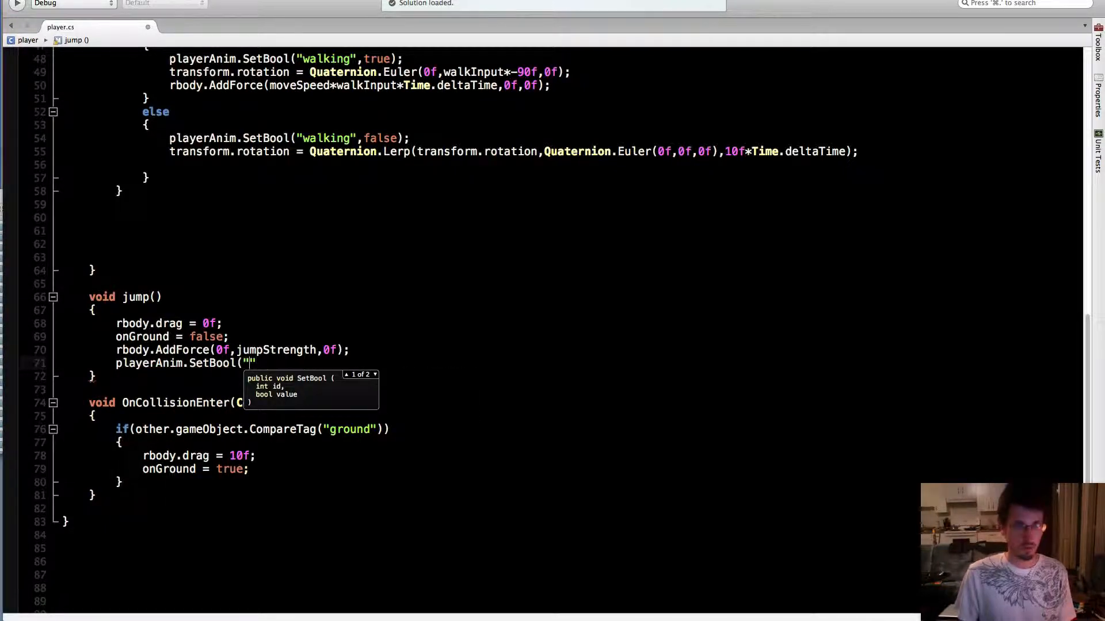
pyautogui.write('jump"')
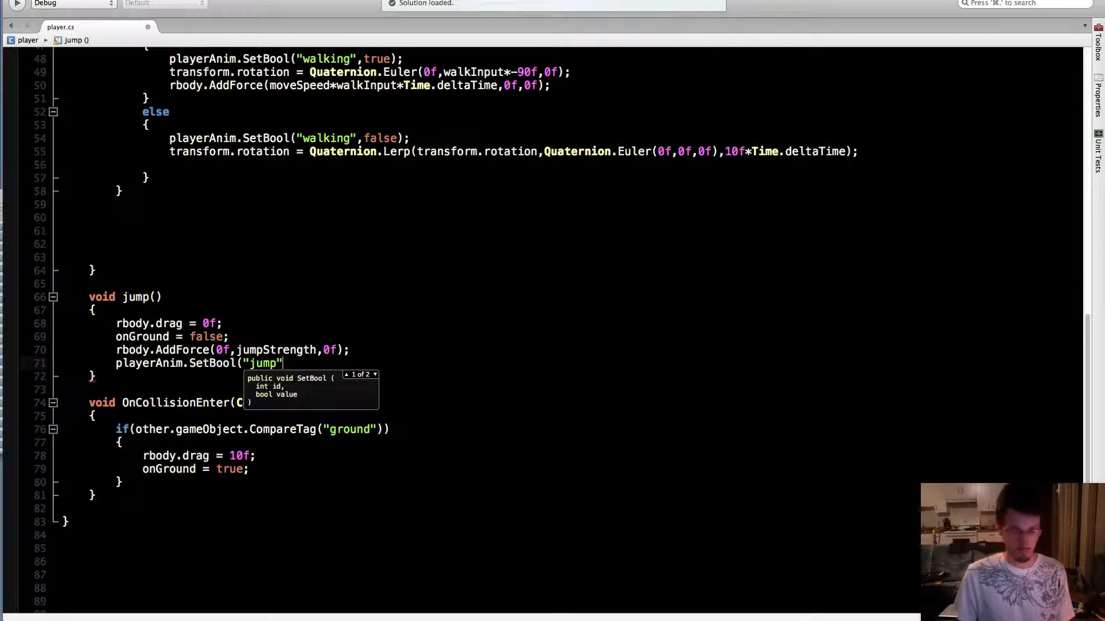
pyautogui.write(',true)')
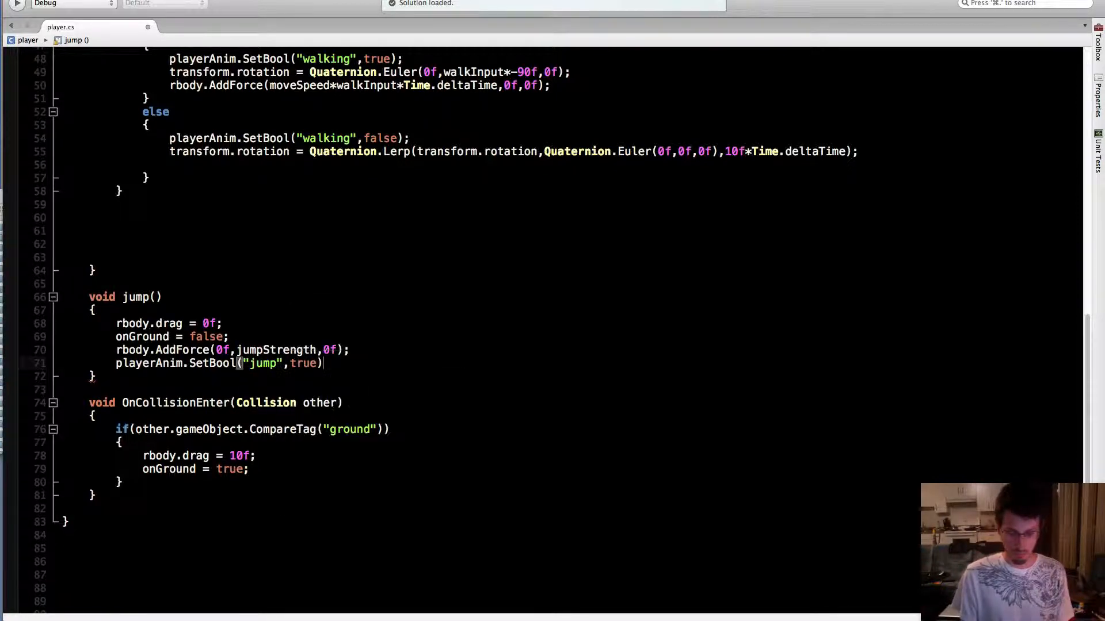
pyautogui.write(';')
# Copy the jump SetBool line below onGround = true; in OnCollisionEnter, change its value to false, and save the script
pyautogui.moveTo(337, 363); pyautogui.dragTo(115, 366)
pyautogui.press('super+c')
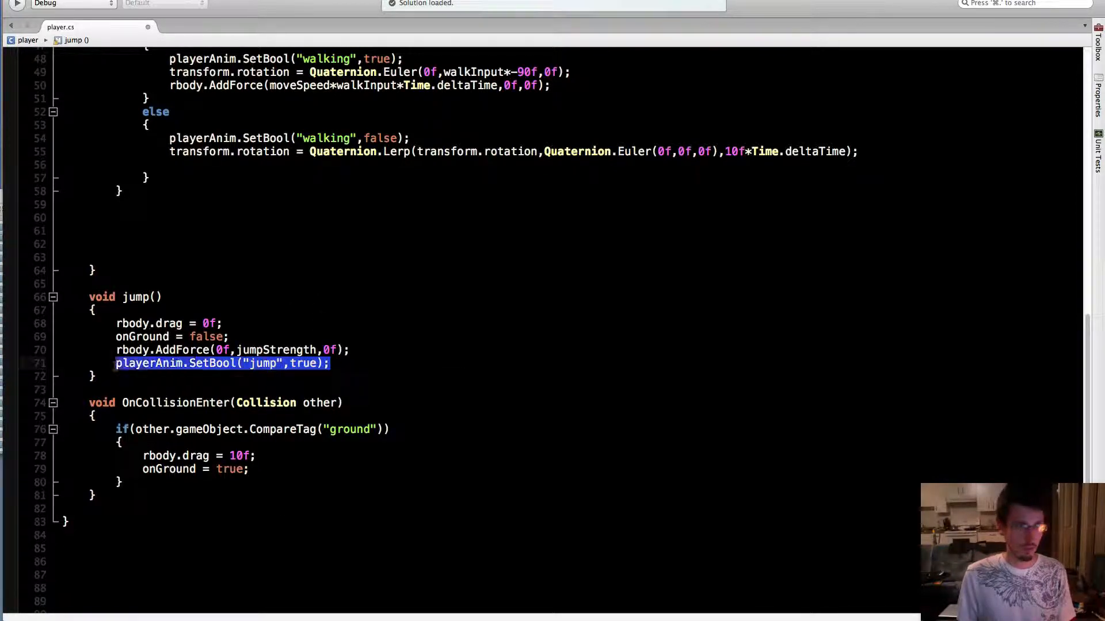
pyautogui.click(269, 467)
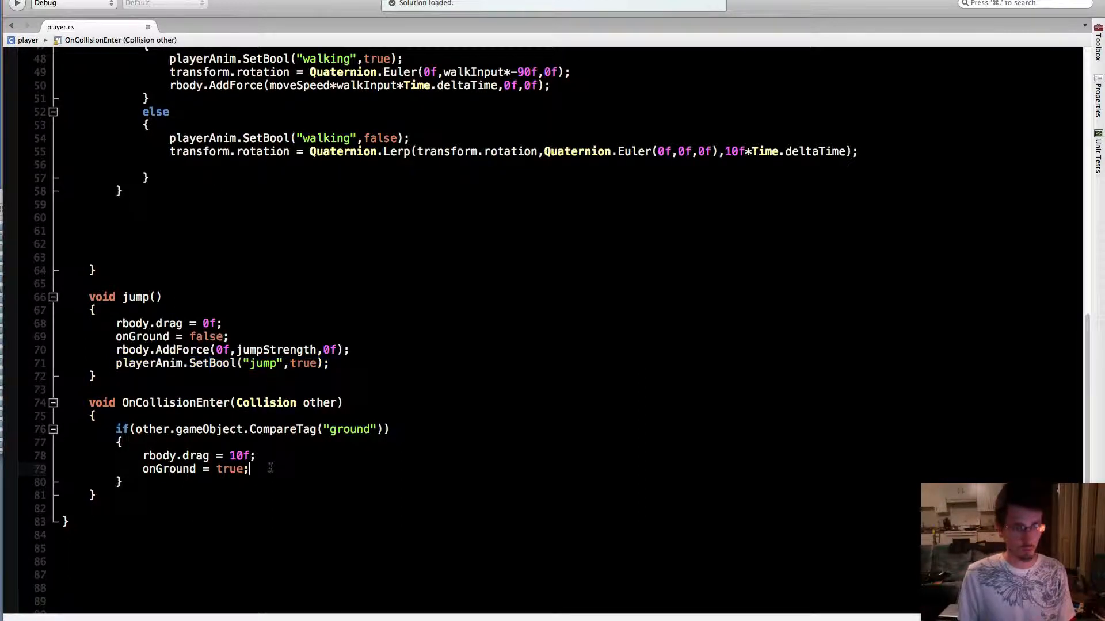
pyautogui.press('Return')
pyautogui.press('super+v')
pyautogui.hotkey('shift', 'Left')
pyautogui.hotkey('shift', 'Left')
pyautogui.hotkey('shift', 'Left')
pyautogui.hotkey('shift', 'Left')
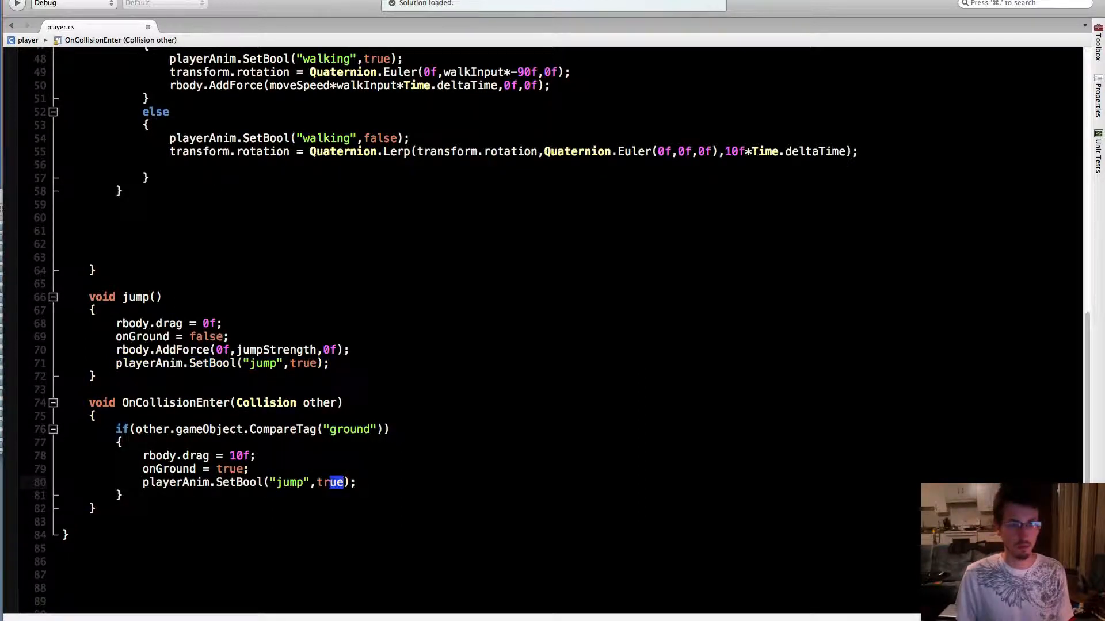
pyautogui.write('false')
pyautogui.press('Right')
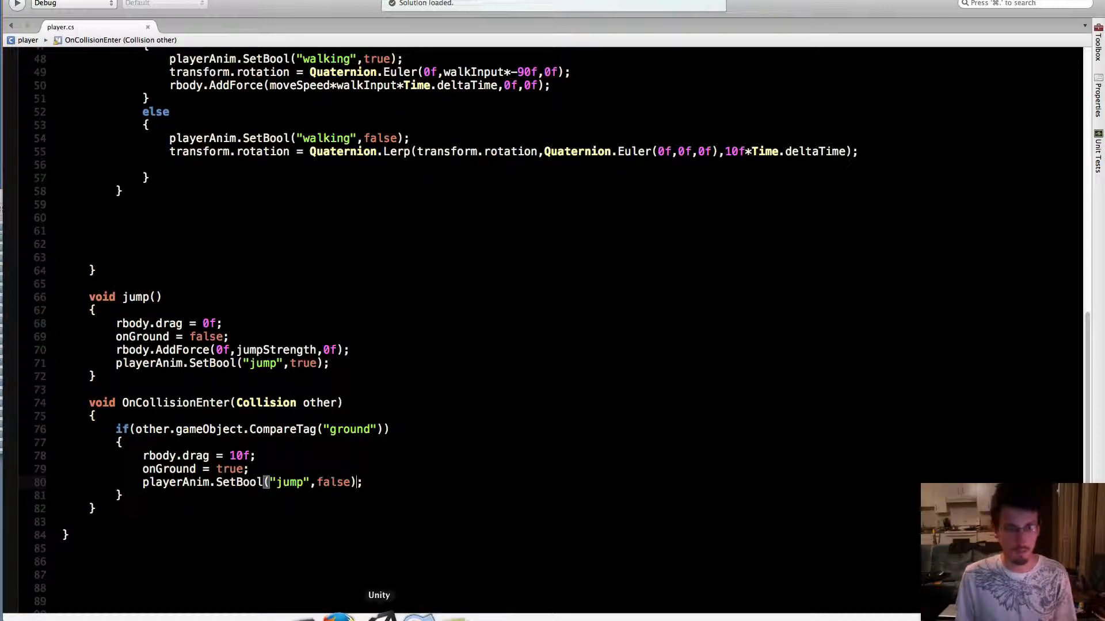
# Return to Unity and playtest jumping and walking both ways to check the jump parameter in the Animator, and stop the game
pyautogui.click(371, 617)
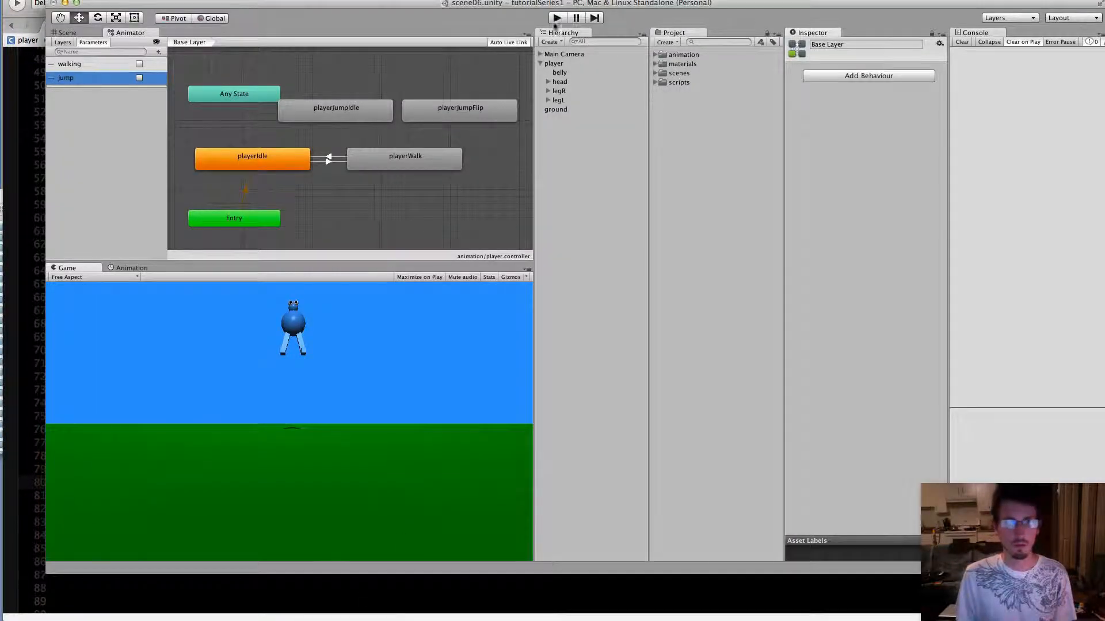
pyautogui.click(556, 19)
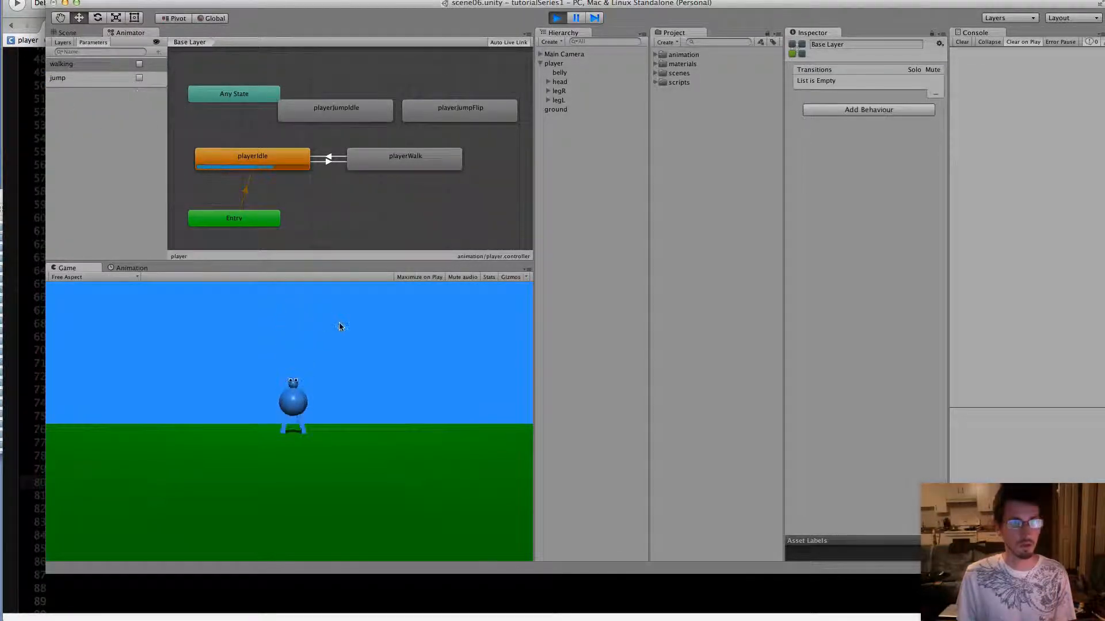
pyautogui.press('space')
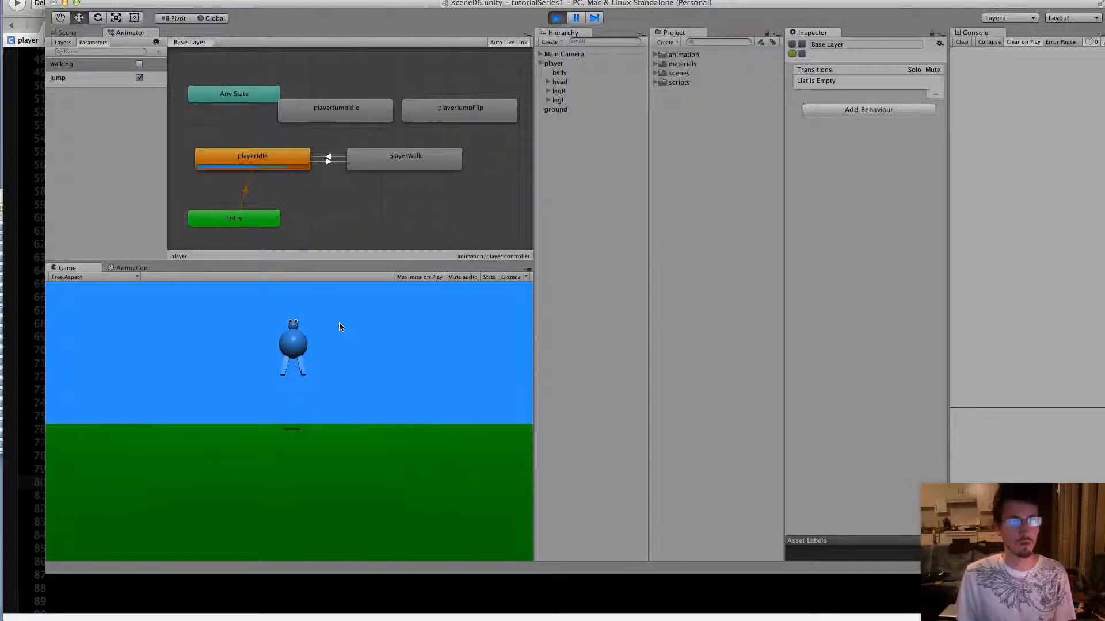
pyautogui.press('Left')
pyautogui.press('Right')
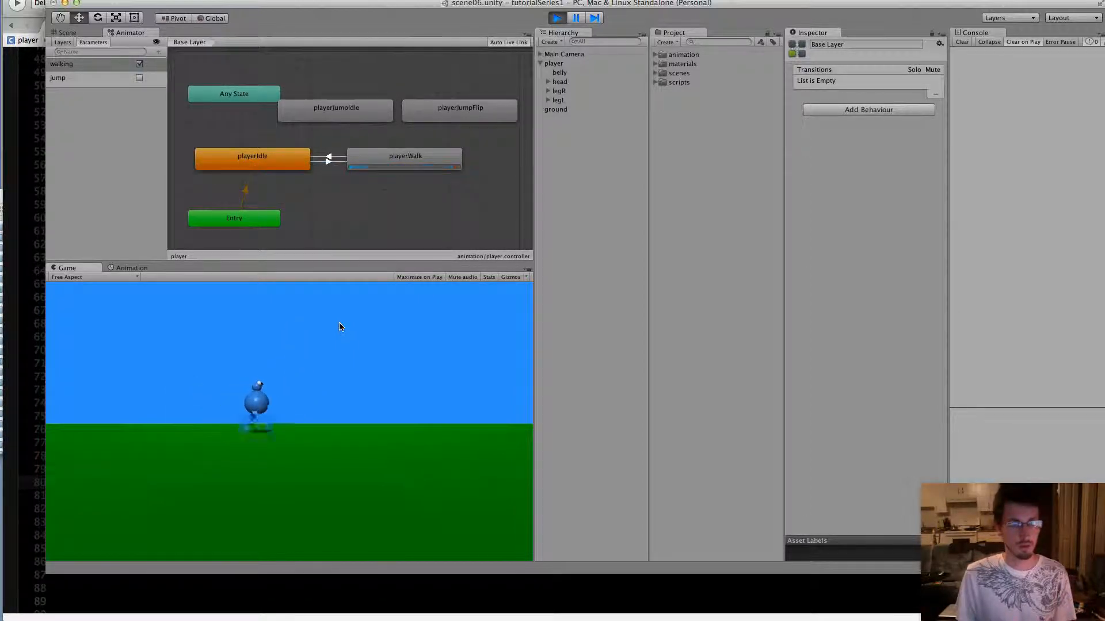
pyautogui.press('space')
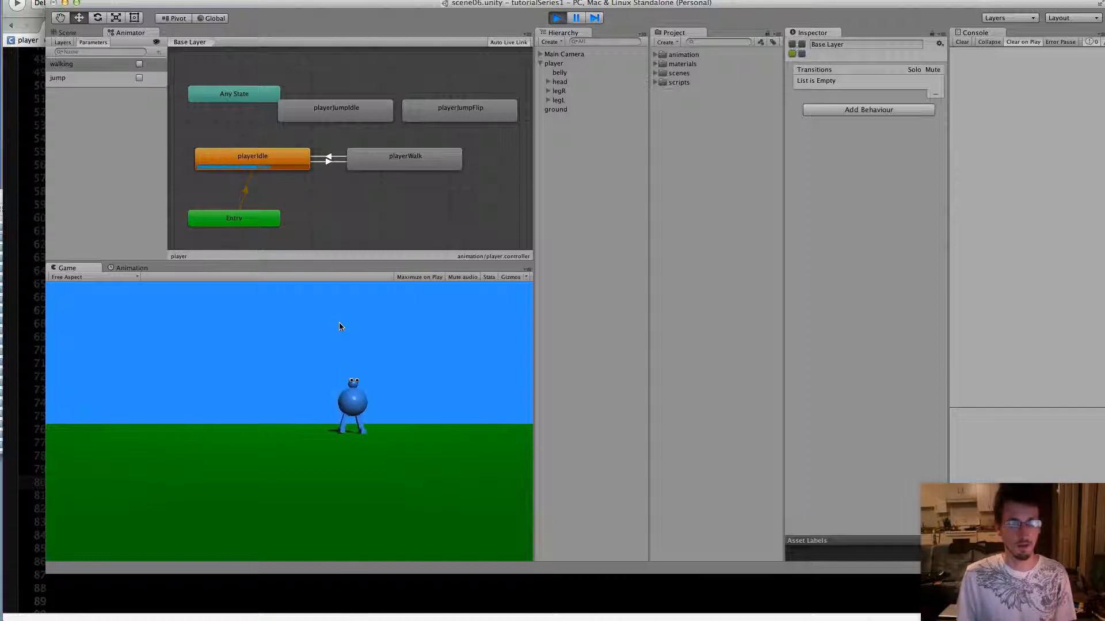
pyautogui.click(557, 18)
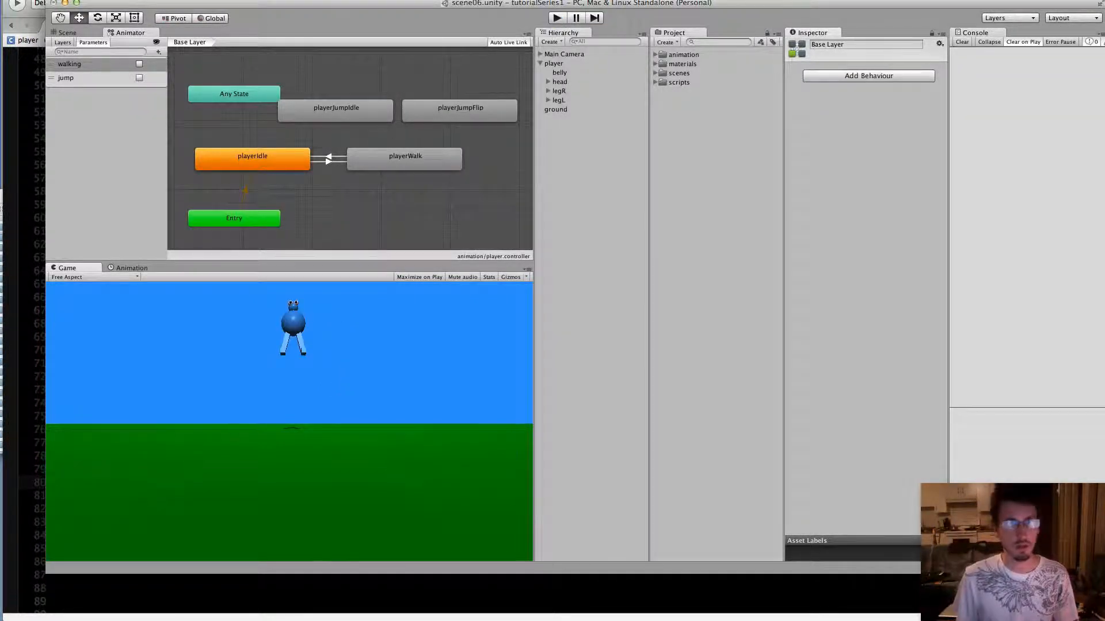
# Delete the playerJumpIdle and playerJumpFlip states from the Animator's base layer
pyautogui.click(374, 112)
pyautogui.keyDown('shift'); pyautogui.click(440, 115); pyautogui.keyUp('shift')
pyautogui.rightClick(441, 115)
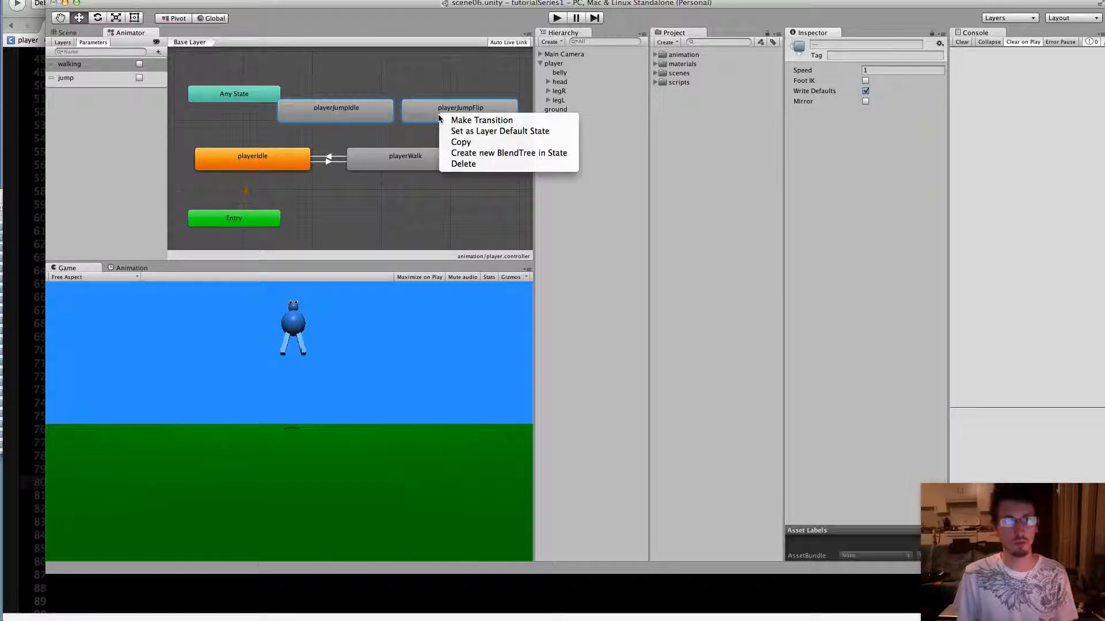
pyautogui.click(473, 164)
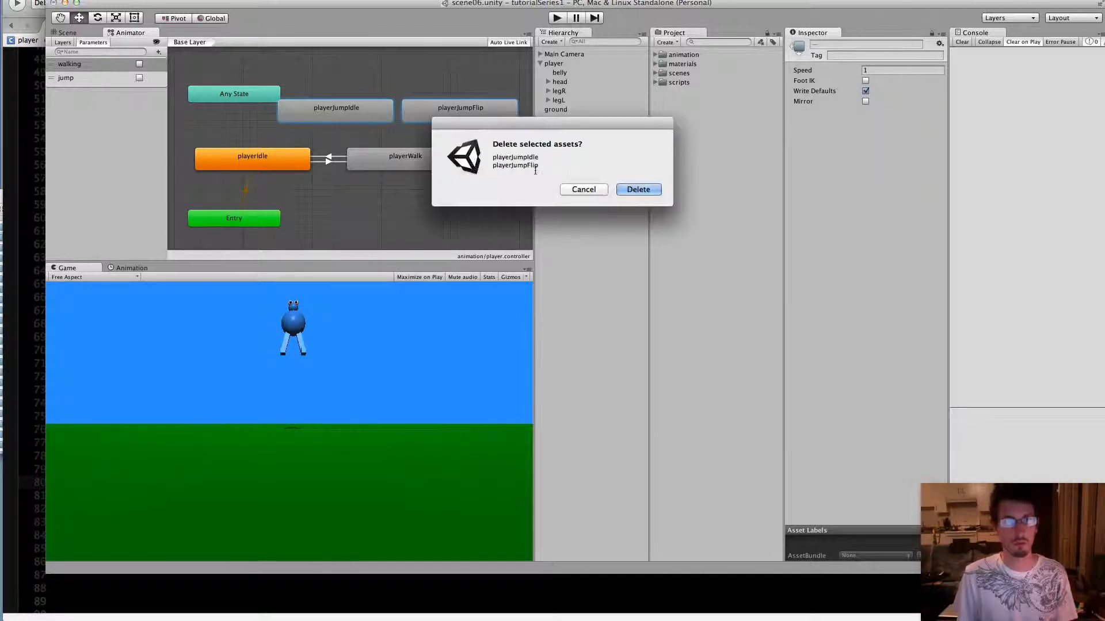
pyautogui.click(635, 191)
# Create a new blend tree state in the empty space above playerWalk and rename it jump
pyautogui.rightClick(350, 80)
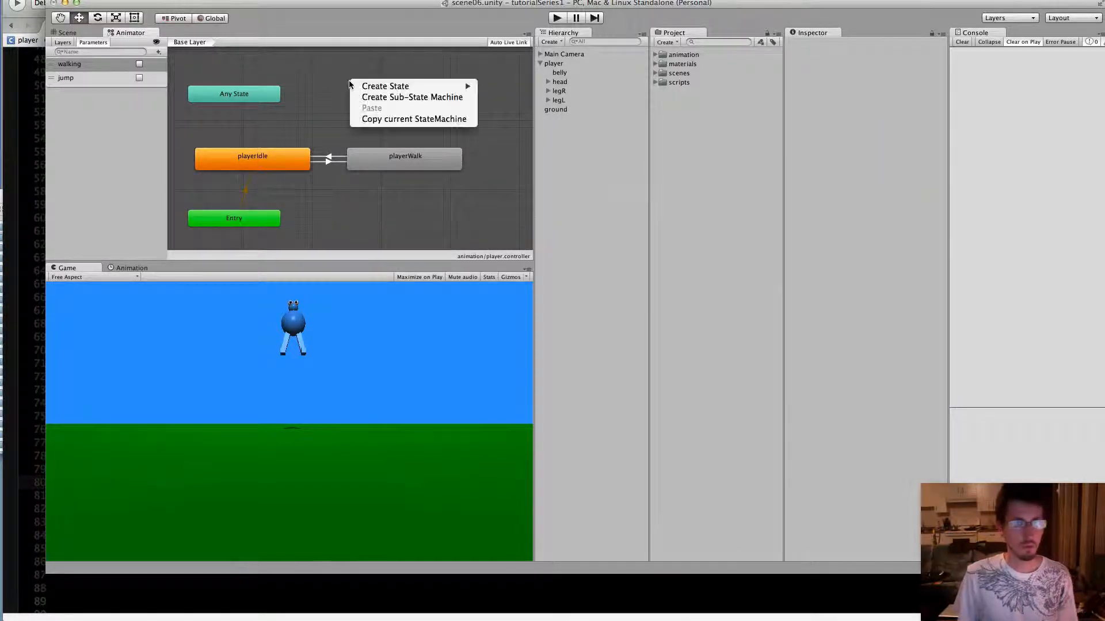
pyautogui.moveTo(407, 89)
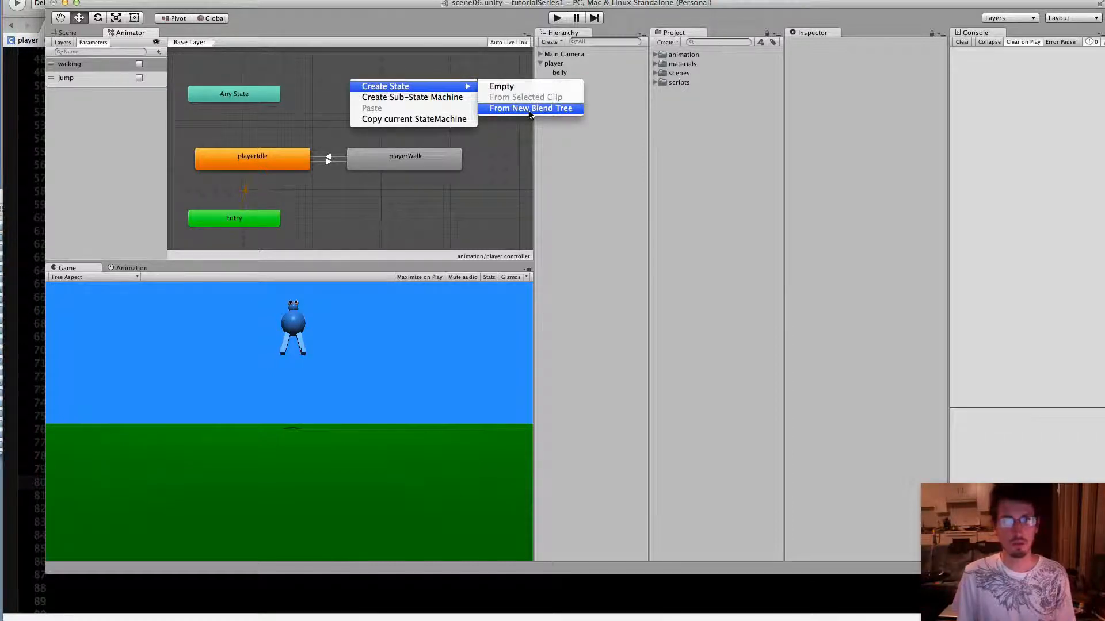
pyautogui.click(529, 109)
pyautogui.click(399, 89)
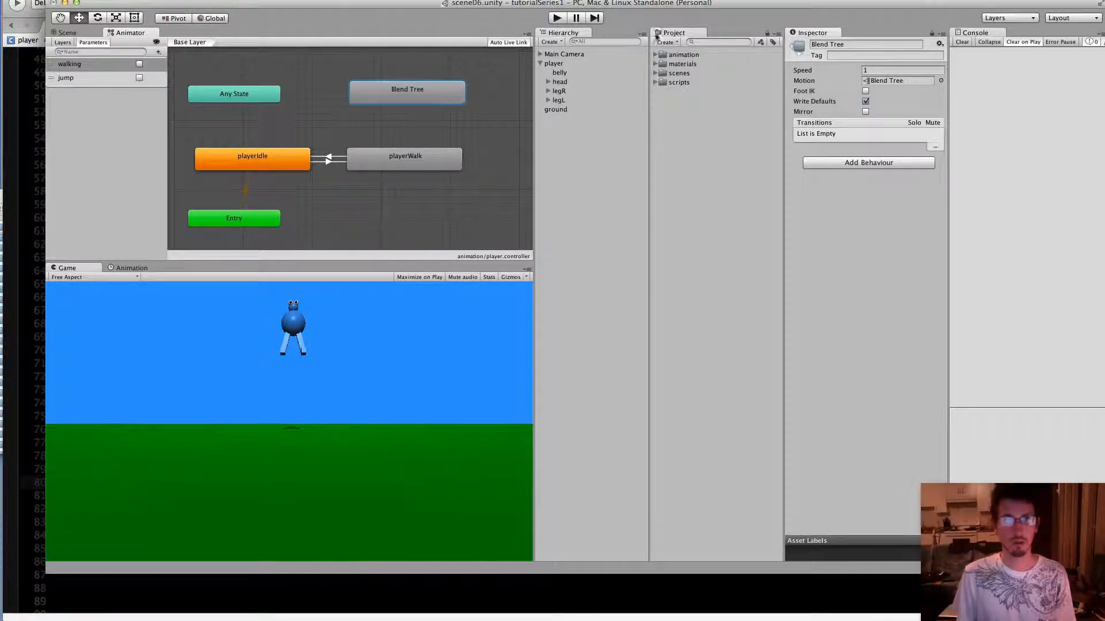
pyautogui.click(868, 45)
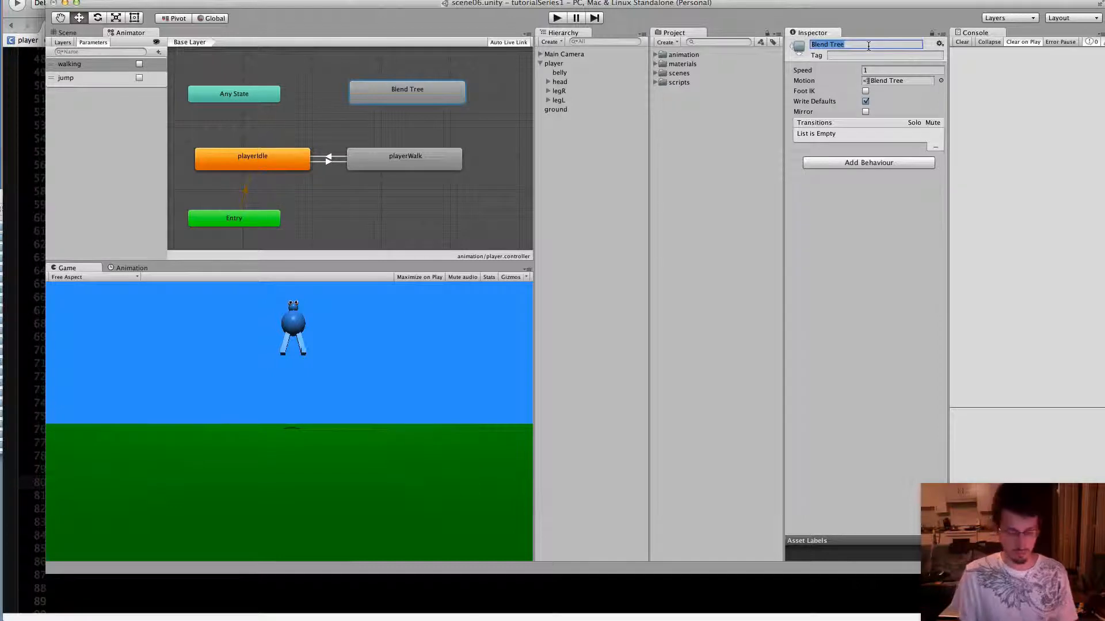
pyautogui.write('jump')
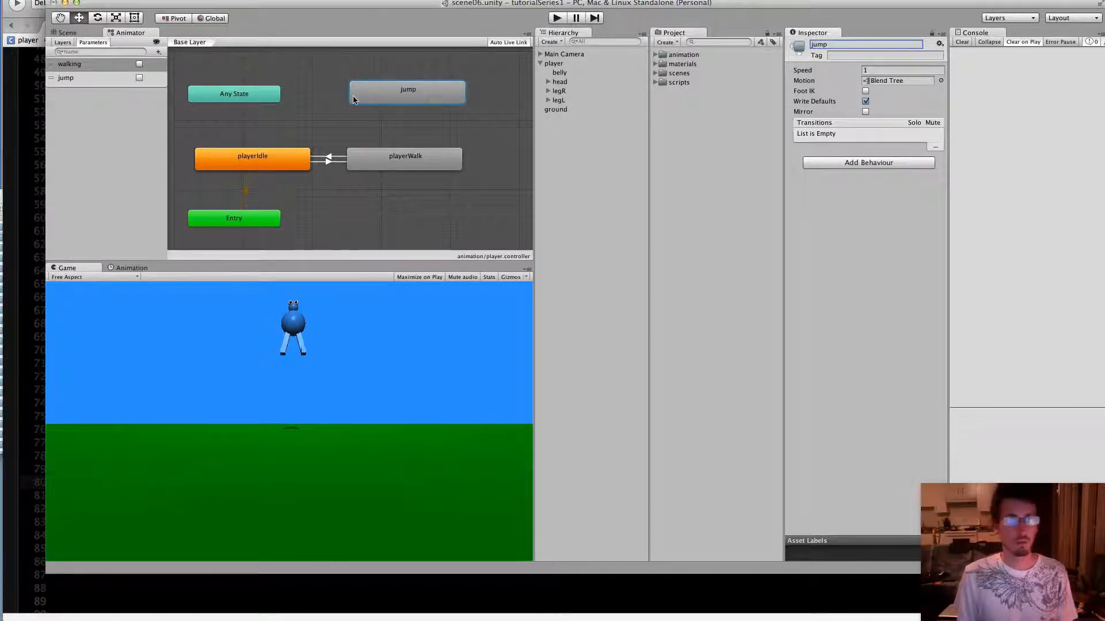
pyautogui.click(332, 111)
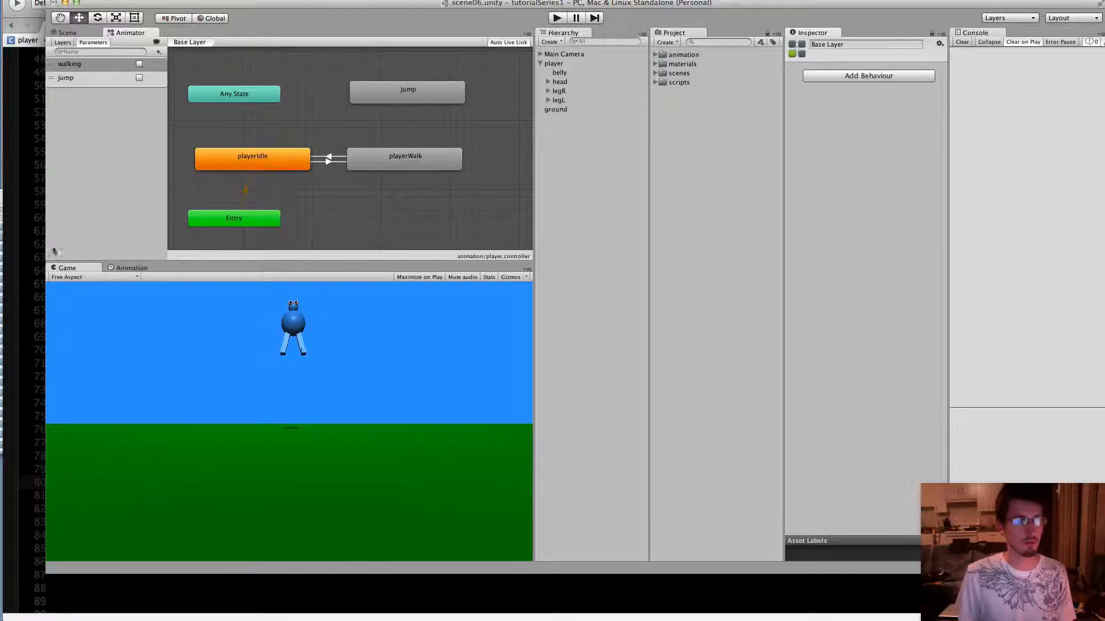
# Add a new Float parameter to the Animator and name it tuck
pyautogui.click(159, 52)
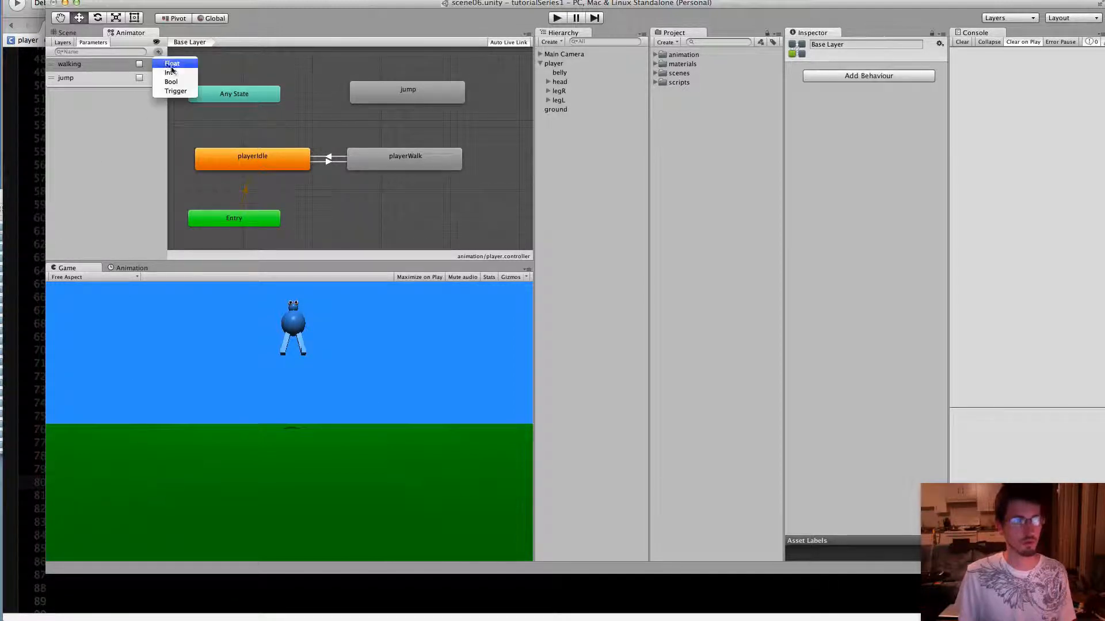
pyautogui.click(174, 66)
pyautogui.click(372, 141)
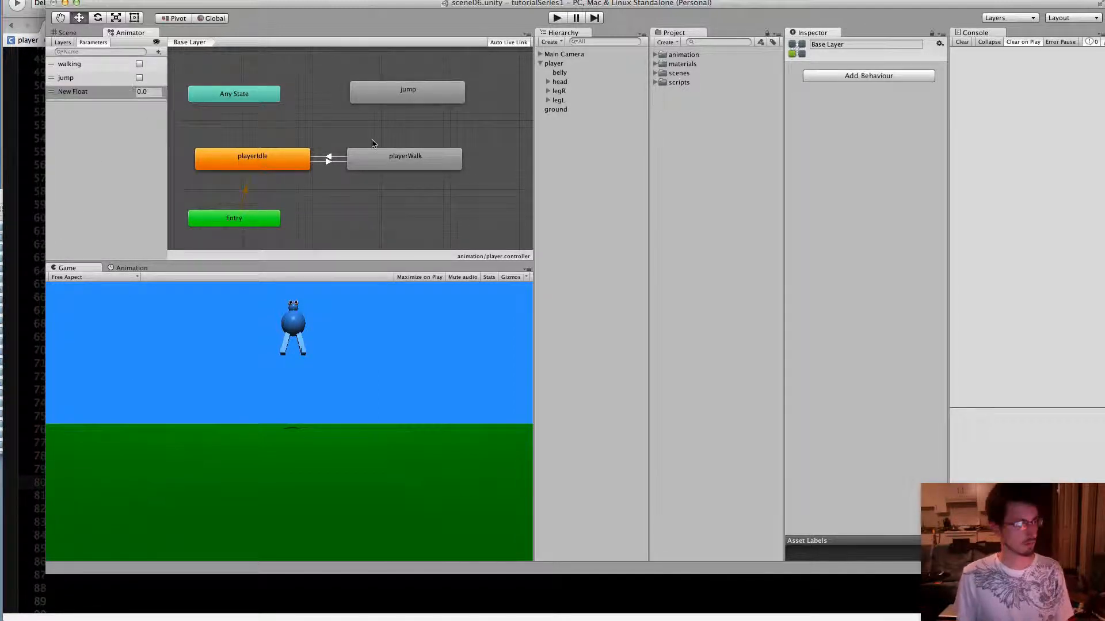
pyautogui.click(78, 92)
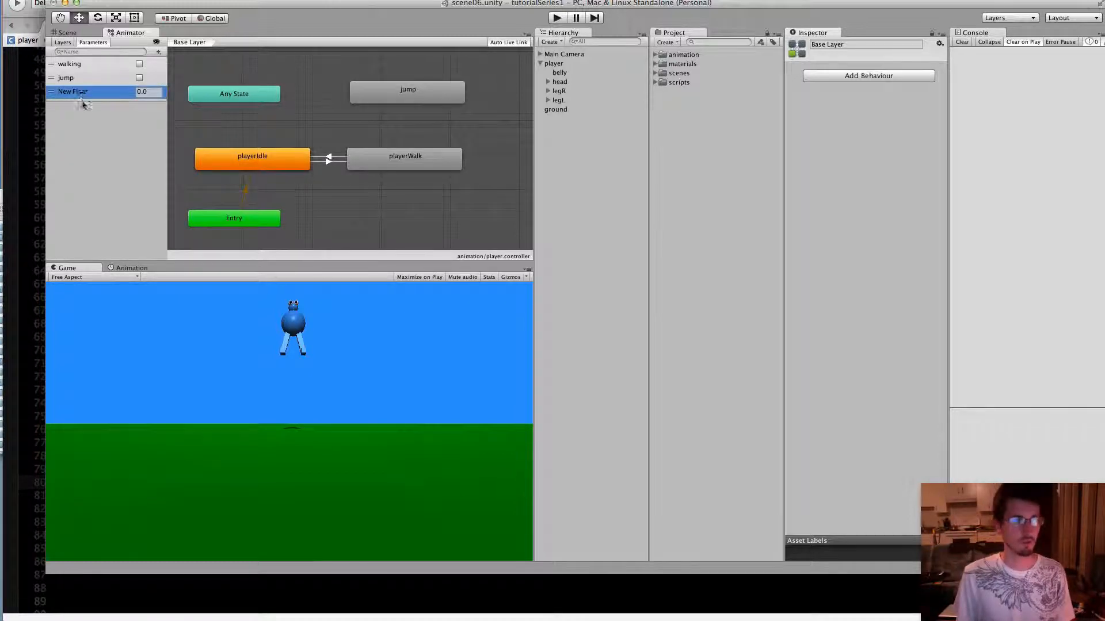
pyautogui.write('tuck')
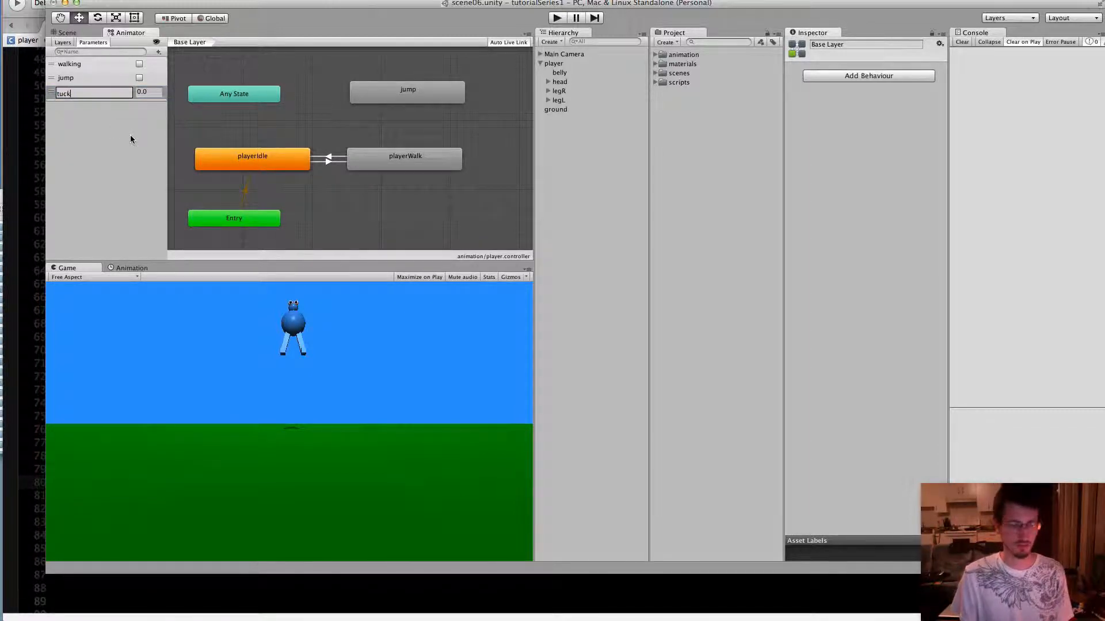
pyautogui.press('Return')
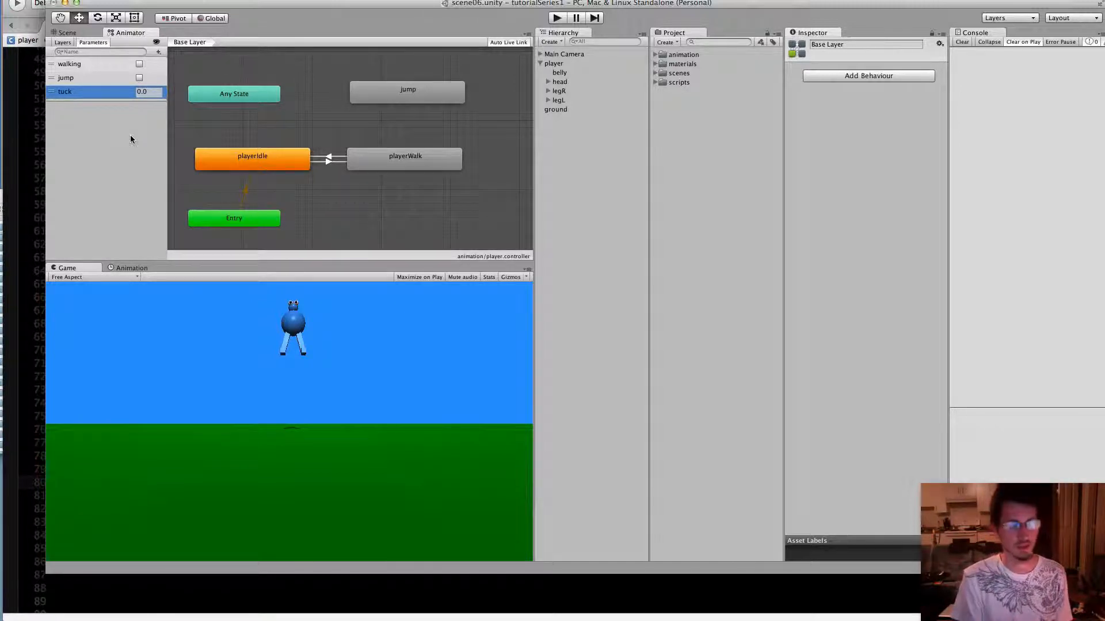
pyautogui.click(319, 92)
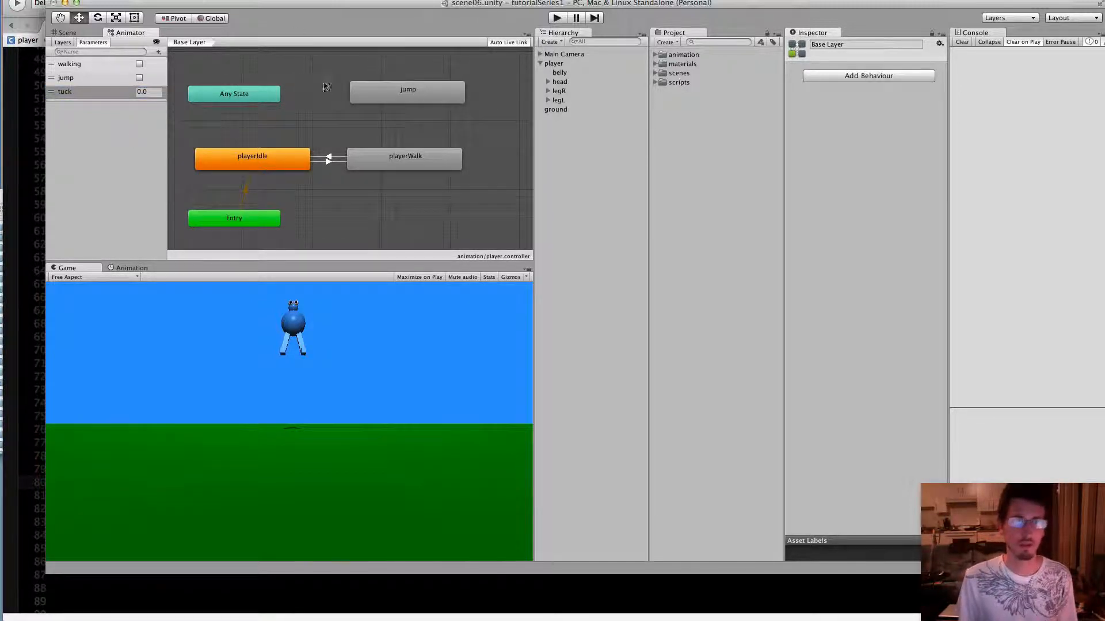
# Move the jump state slightly closer to playerWalk, open its blend tree, and set the blend parameter to tuck
pyautogui.moveTo(393, 96); pyautogui.dragTo(388, 107)
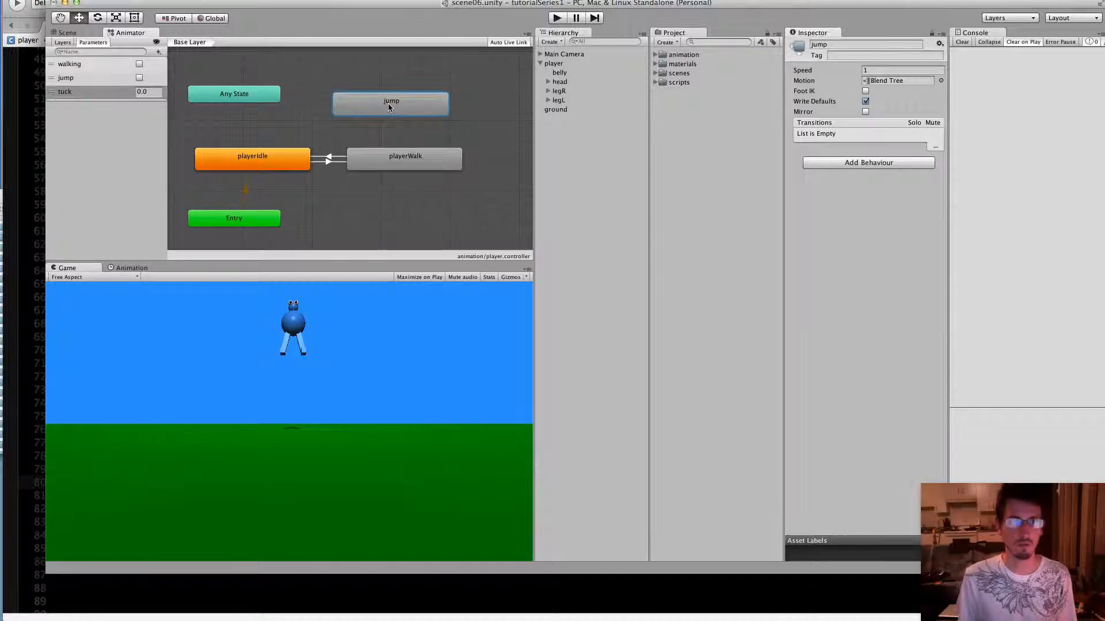
pyautogui.doubleClick(388, 108)
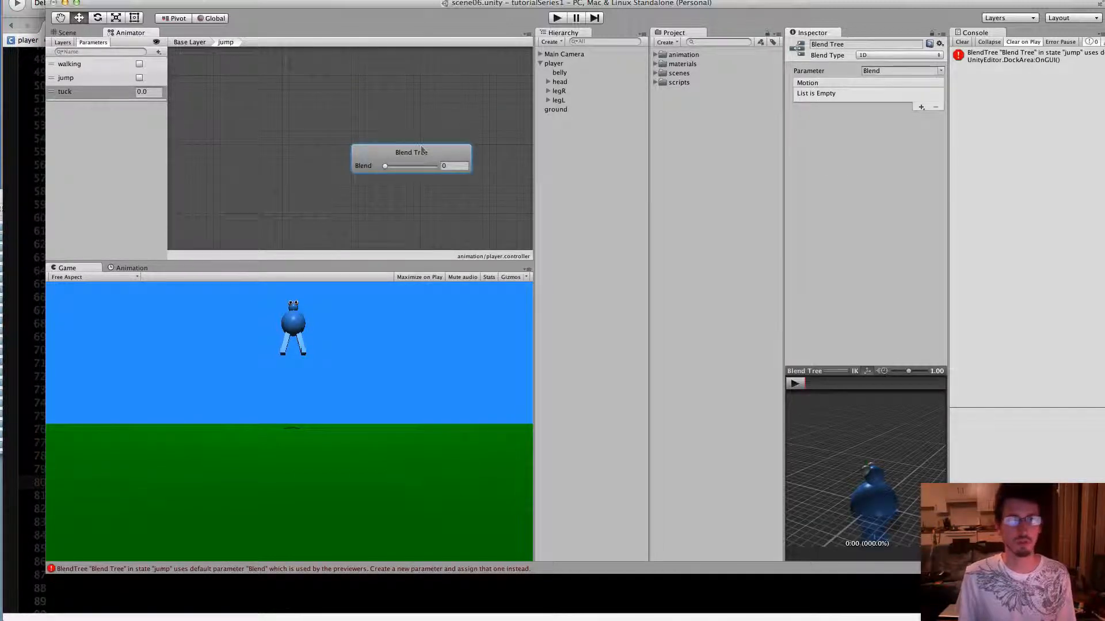
pyautogui.click(940, 71)
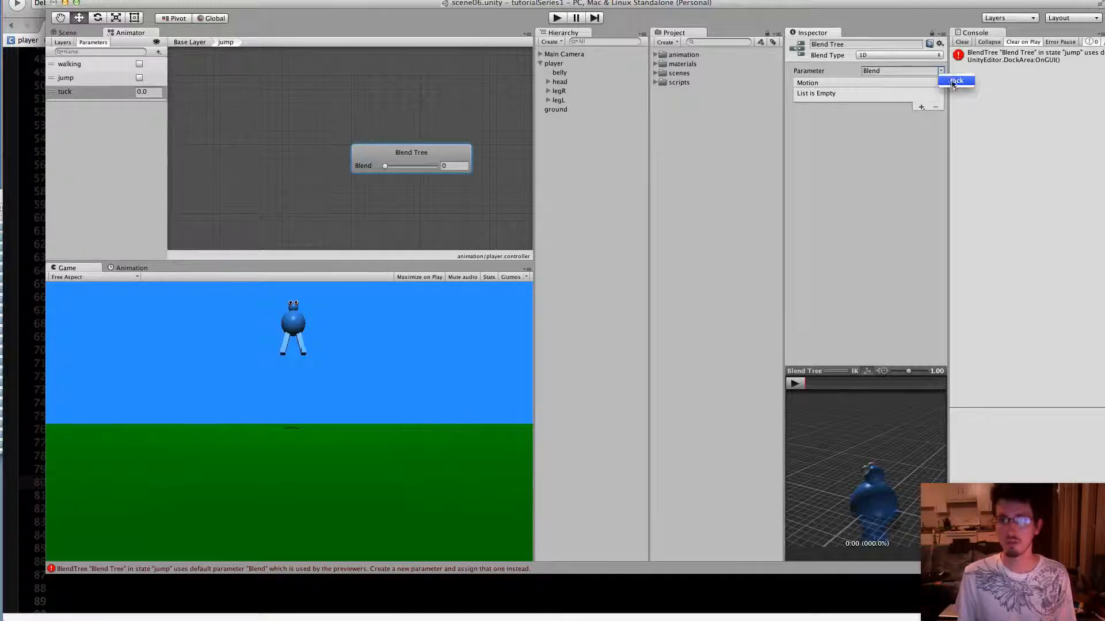
pyautogui.click(954, 81)
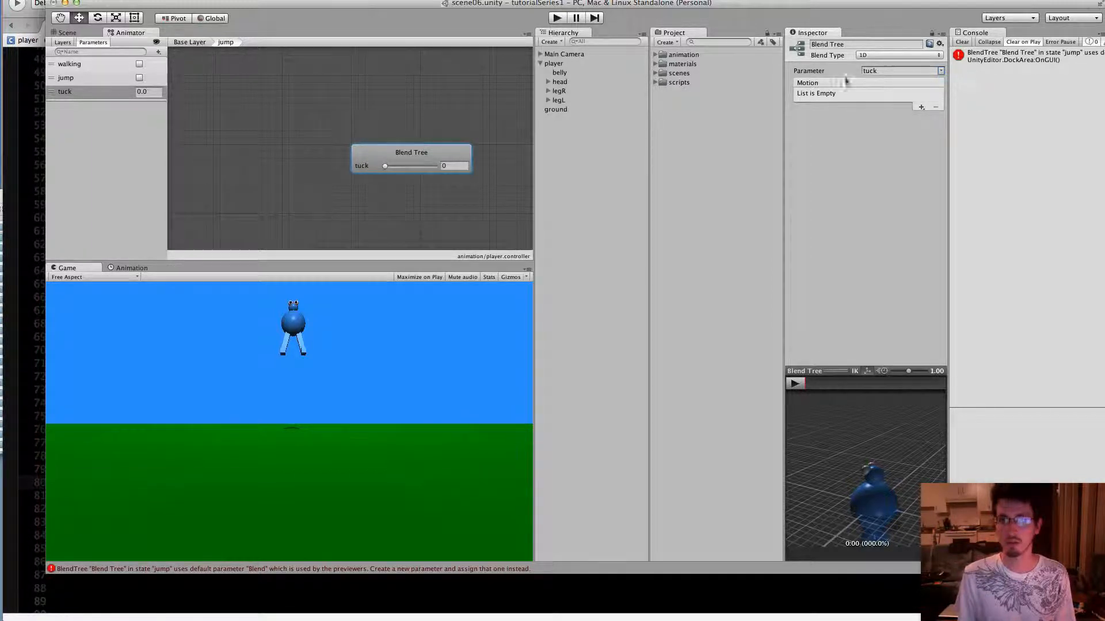
# Add two motion fields to the jump blend tree and assign playerJumpIdle to the first and playerJumpFlip to the second
pyautogui.click(922, 107)
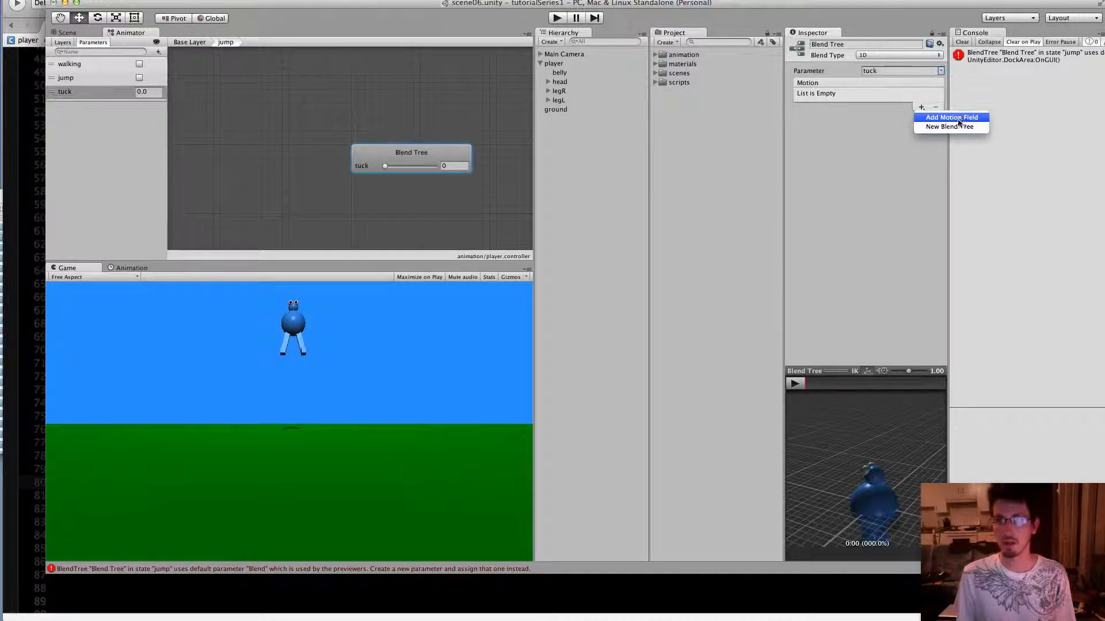
pyautogui.click(955, 116)
pyautogui.click(920, 107)
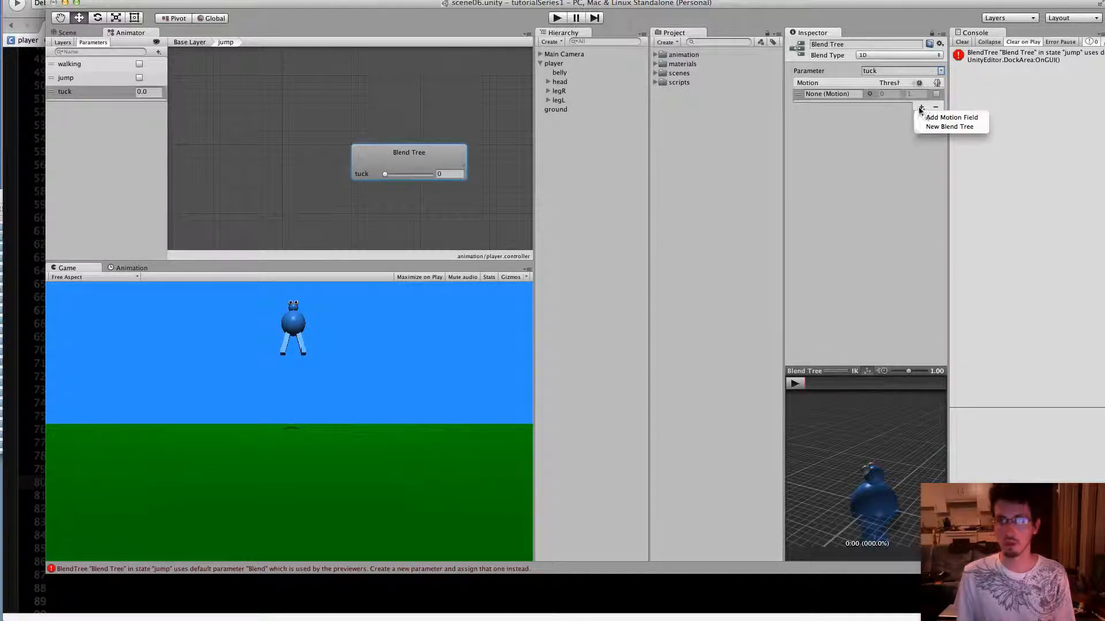
pyautogui.click(955, 116)
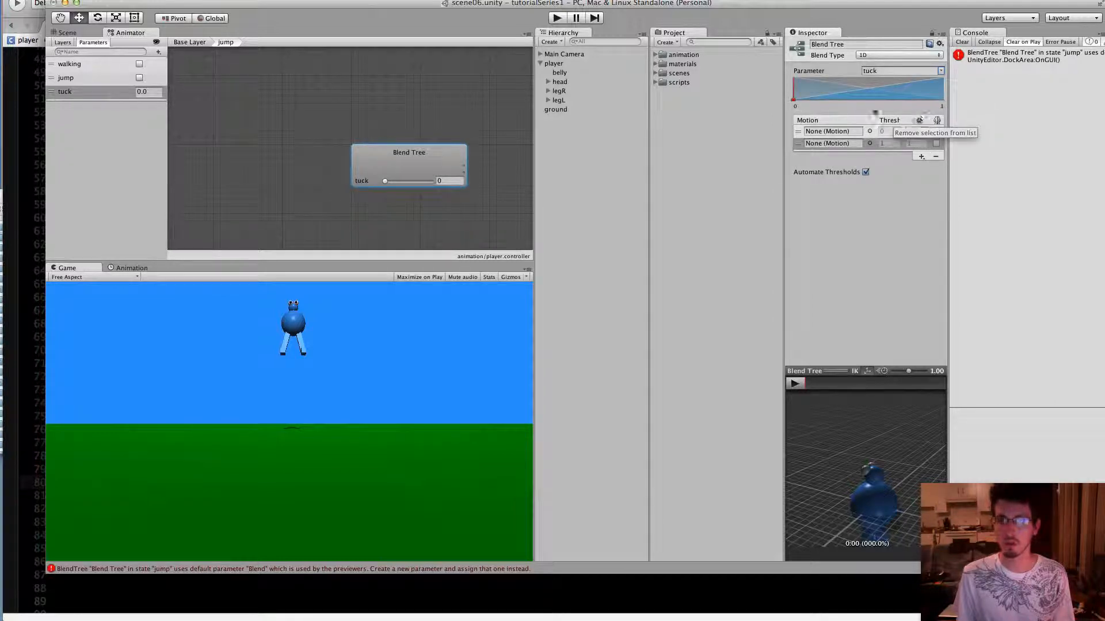
pyautogui.click(869, 131)
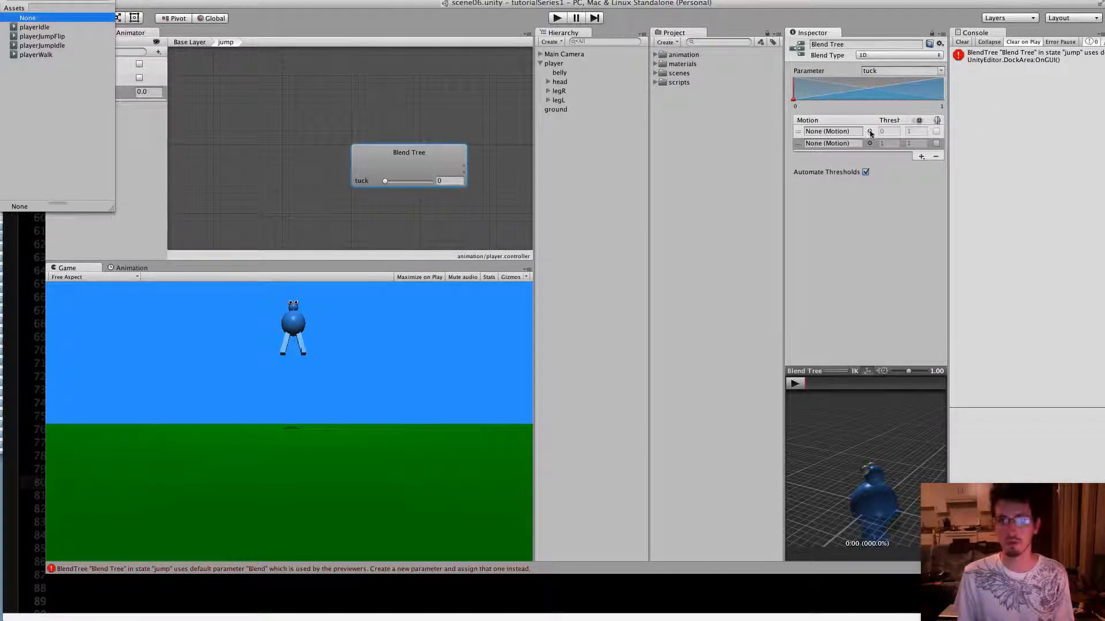
pyautogui.click(37, 46)
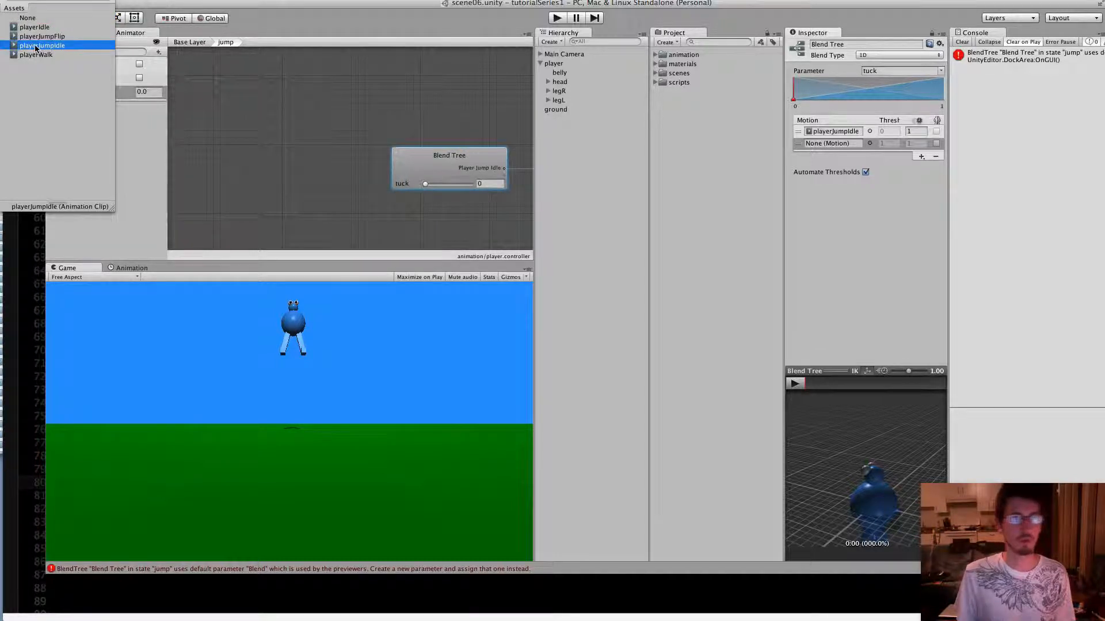
pyautogui.click(869, 144)
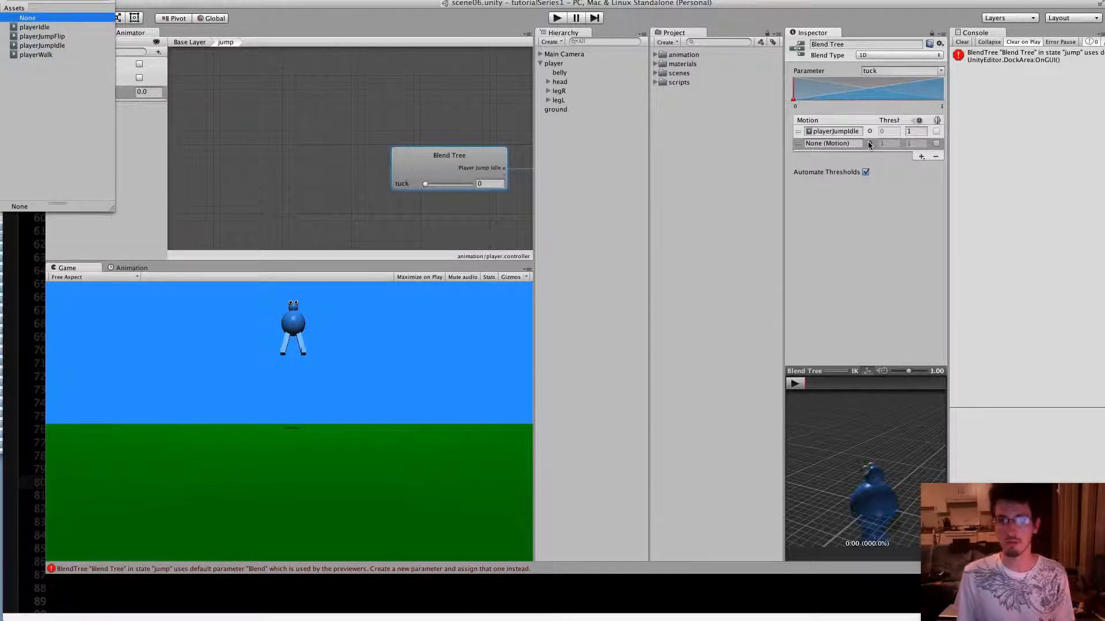
pyautogui.click(59, 37)
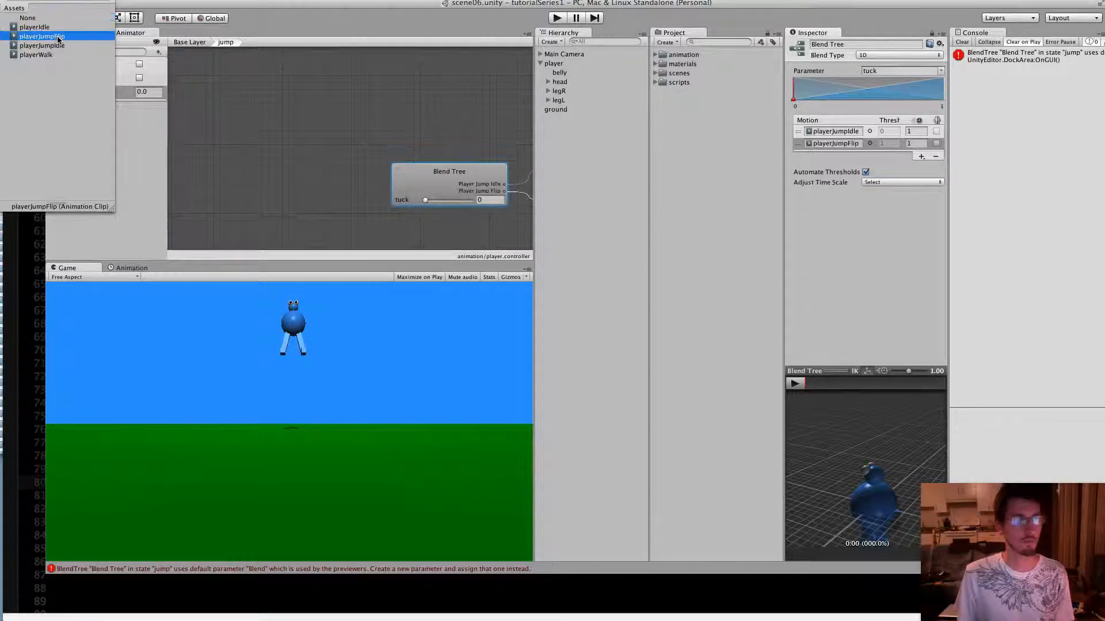
# Turn off Automate Thresholds for the jump blend tree so both motions' threshold values can be edited
pyautogui.click(865, 172)
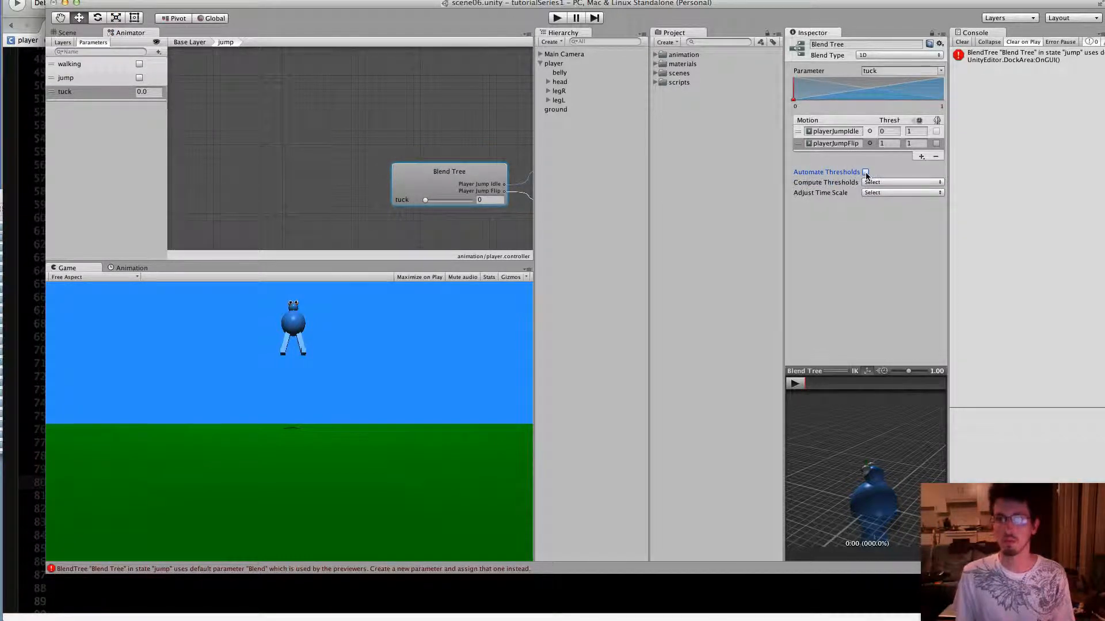
pyautogui.click(887, 132)
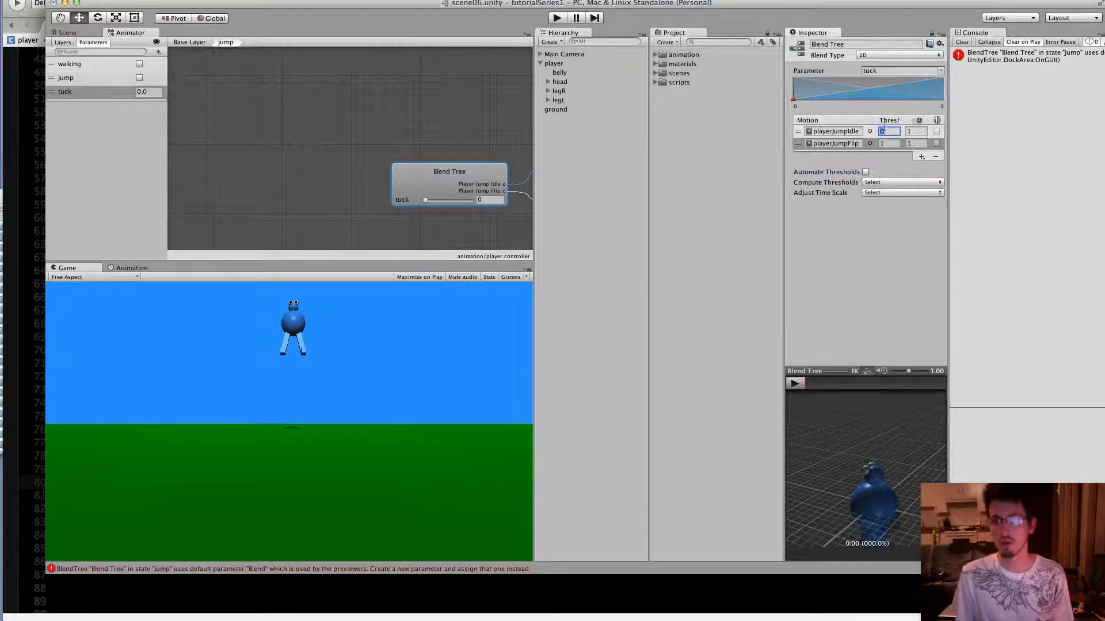
pyautogui.click(887, 144)
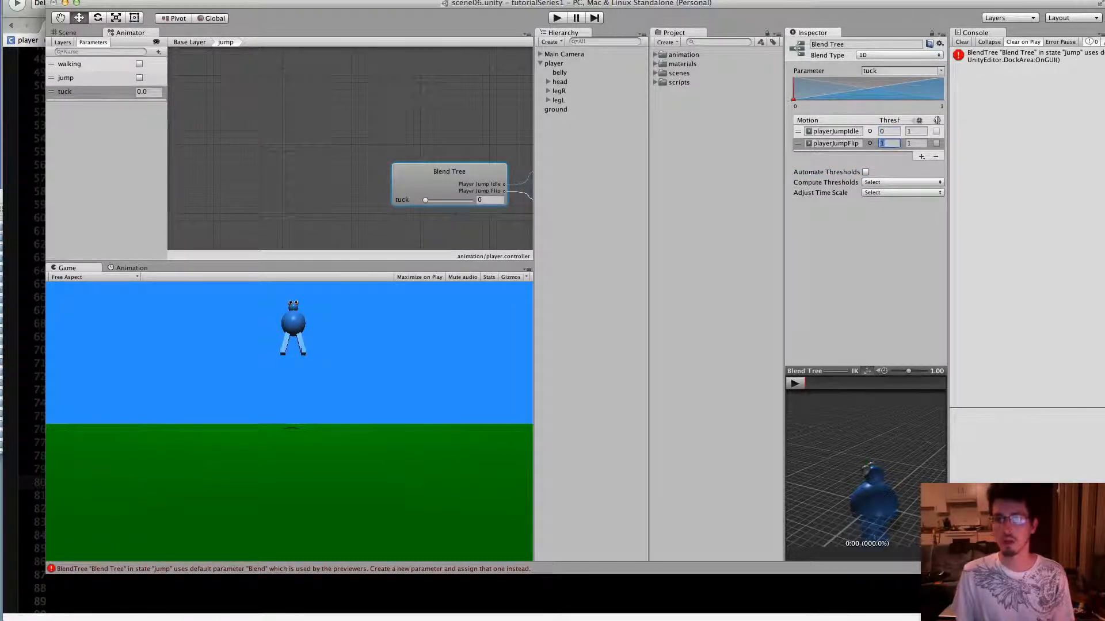
# Preview the blend between playerJumpIdle and playerJumpFlip by varying the tuck value, viewing the preview character from the front
pyautogui.moveTo(793, 99)
pyautogui.mouseDown()
pyautogui.moveTo(948, 100)
pyautogui.moveTo(793, 100)
pyautogui.mouseUp()
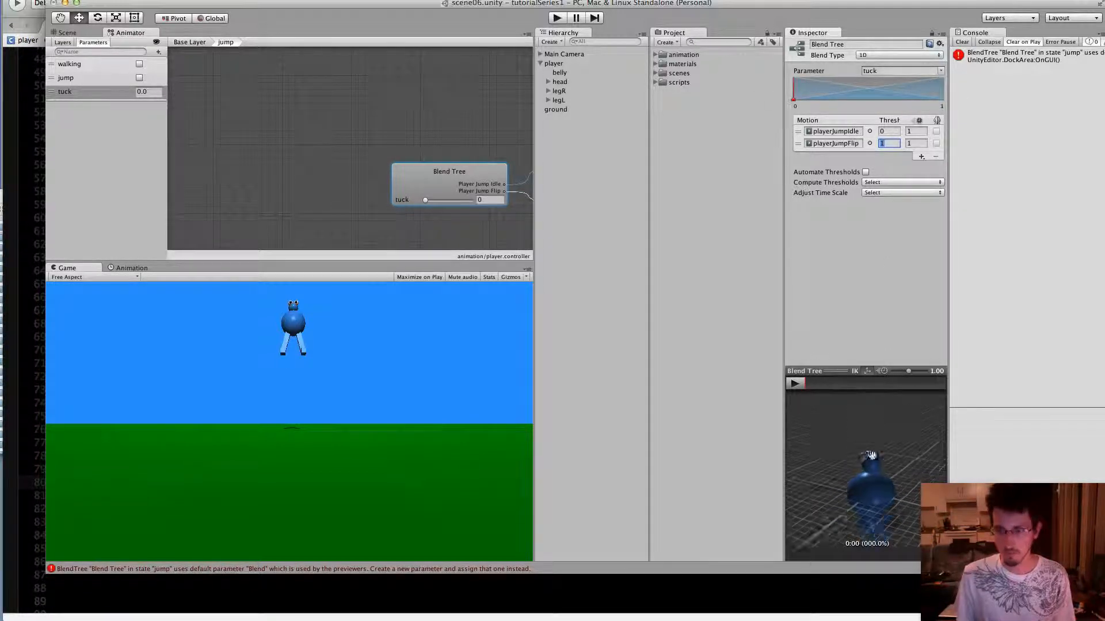
pyautogui.scroll(5, 861, 454)
pyautogui.moveTo(864, 478); pyautogui.dragTo(992, 464)
pyautogui.scroll(-5, 886, 437)
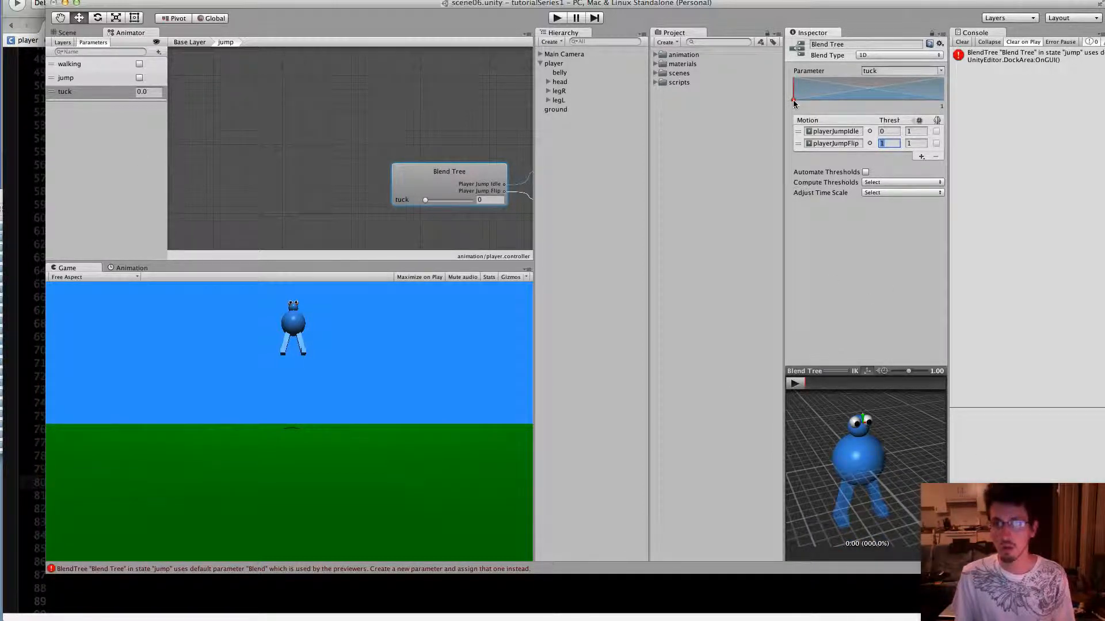
pyautogui.moveTo(794, 102)
pyautogui.mouseDown()
pyautogui.moveTo(989, 101)
pyautogui.moveTo(770, 99)
pyautogui.moveTo(974, 99)
pyautogui.moveTo(823, 96)
pyautogui.moveTo(986, 86)
pyautogui.moveTo(759, 94)
pyautogui.mouseUp()
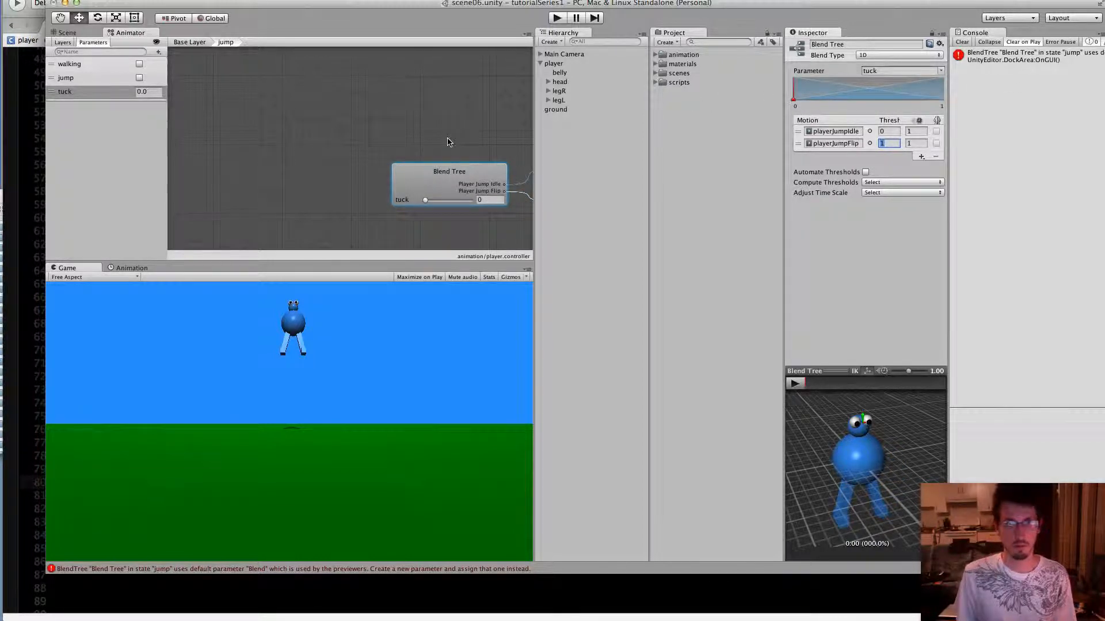
pyautogui.moveTo(447, 142); pyautogui.dragTo(301, 118, button='middle')
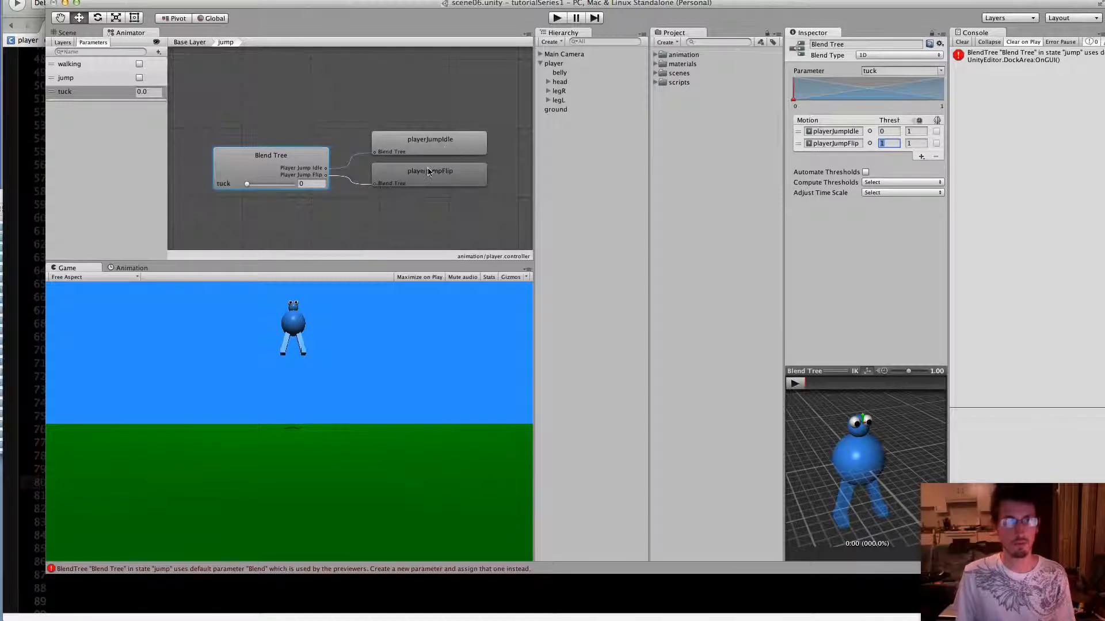
pyautogui.moveTo(247, 184)
pyautogui.mouseDown()
pyautogui.moveTo(312, 179)
pyautogui.moveTo(198, 185)
pyautogui.mouseUp()
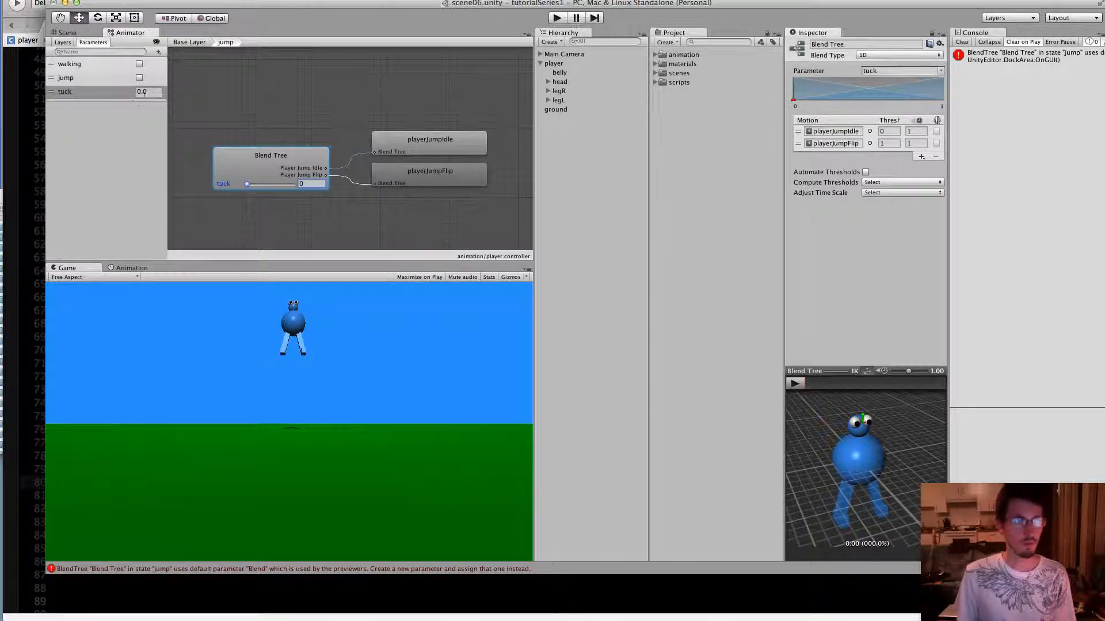
pyautogui.moveTo(239, 115); pyautogui.dragTo(302, 116, button='middle')
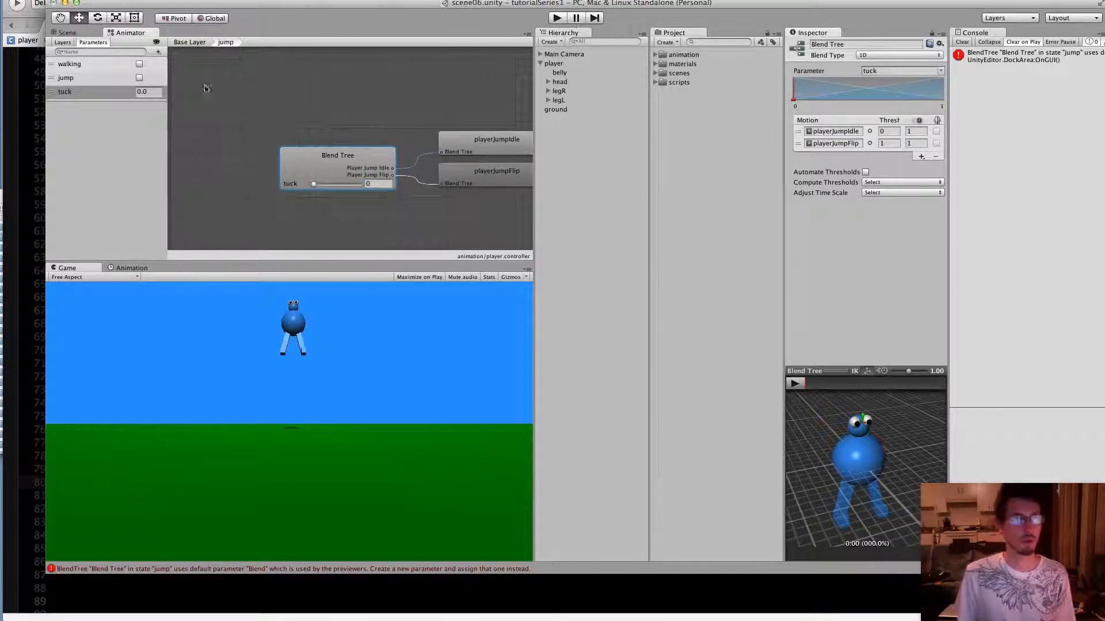
# Return to the Animator's base layer, make a transition from Any State to jump, and shift Any State slightly to straighten the arrow
pyautogui.click(76, 35)
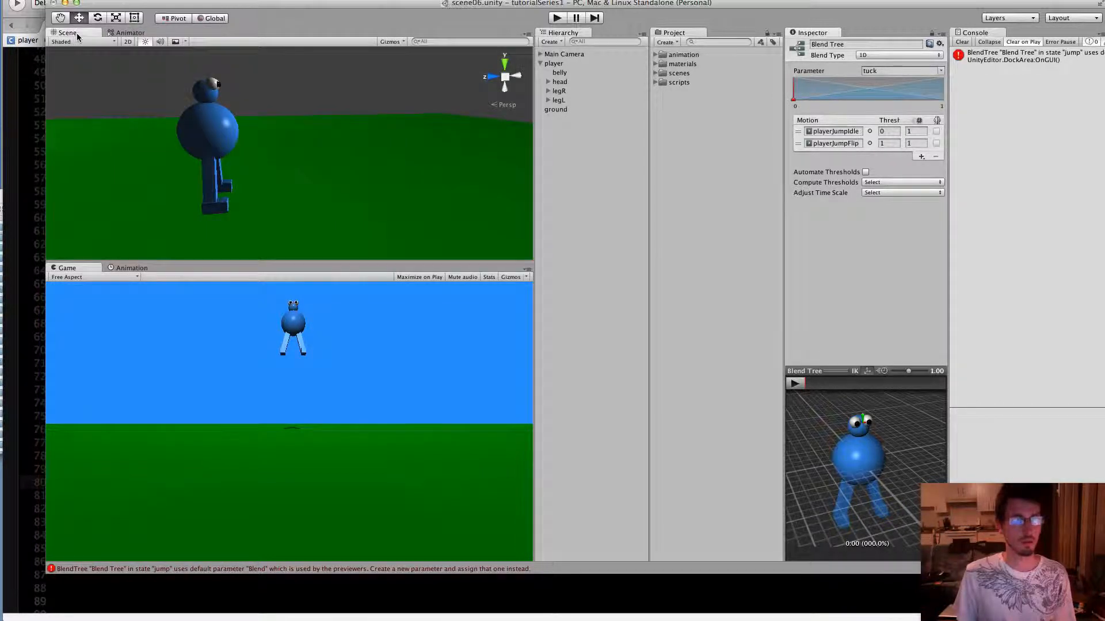
pyautogui.click(123, 32)
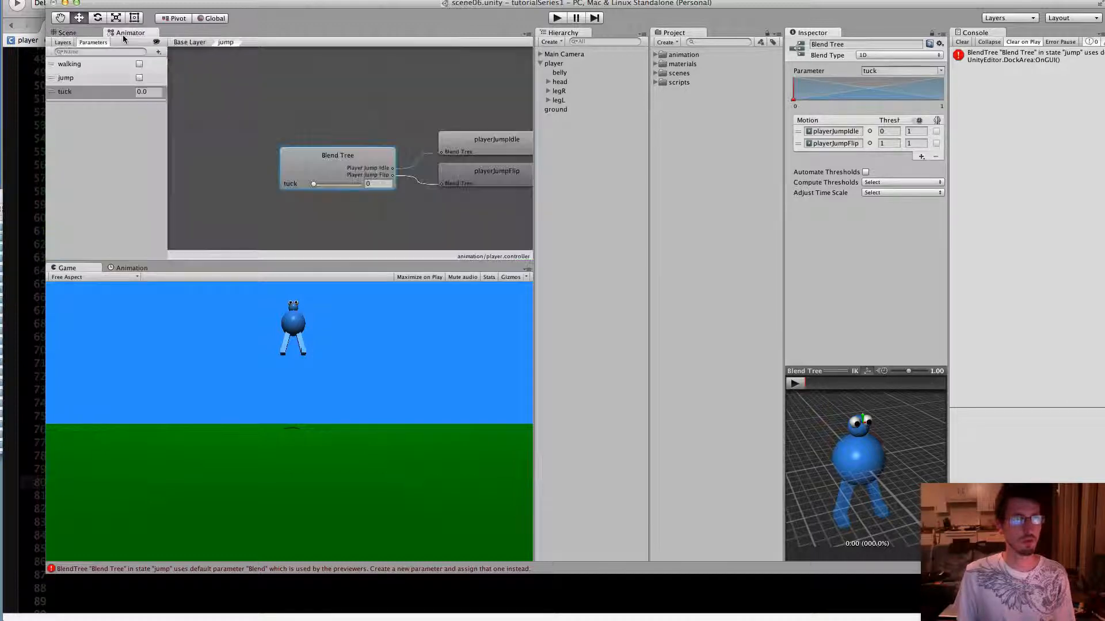
pyautogui.click(195, 43)
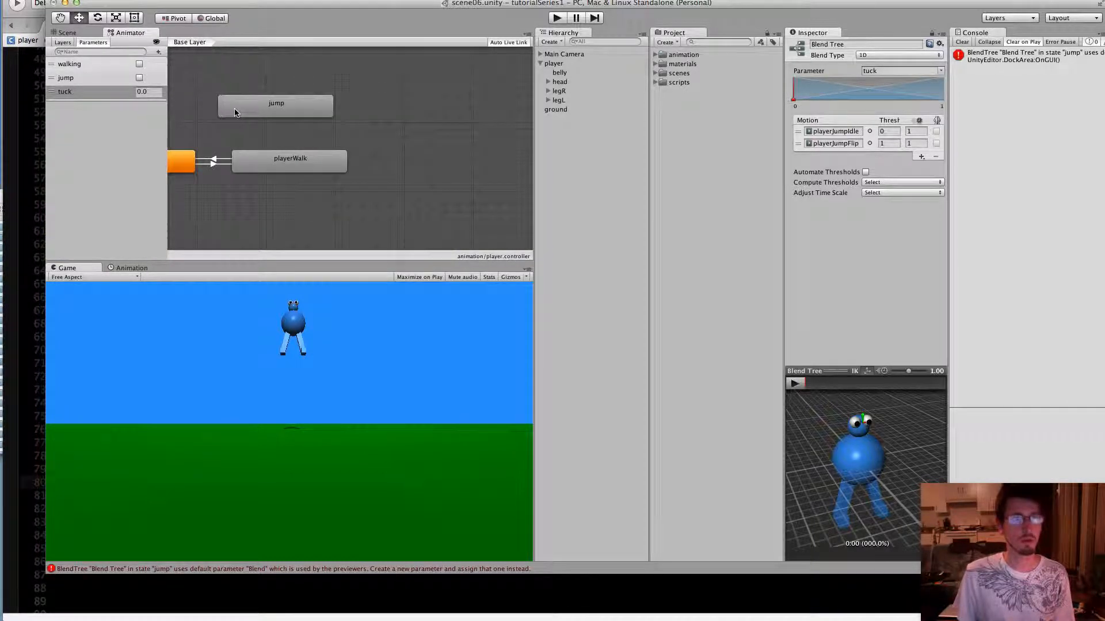
pyautogui.scroll(5, 377, 145)
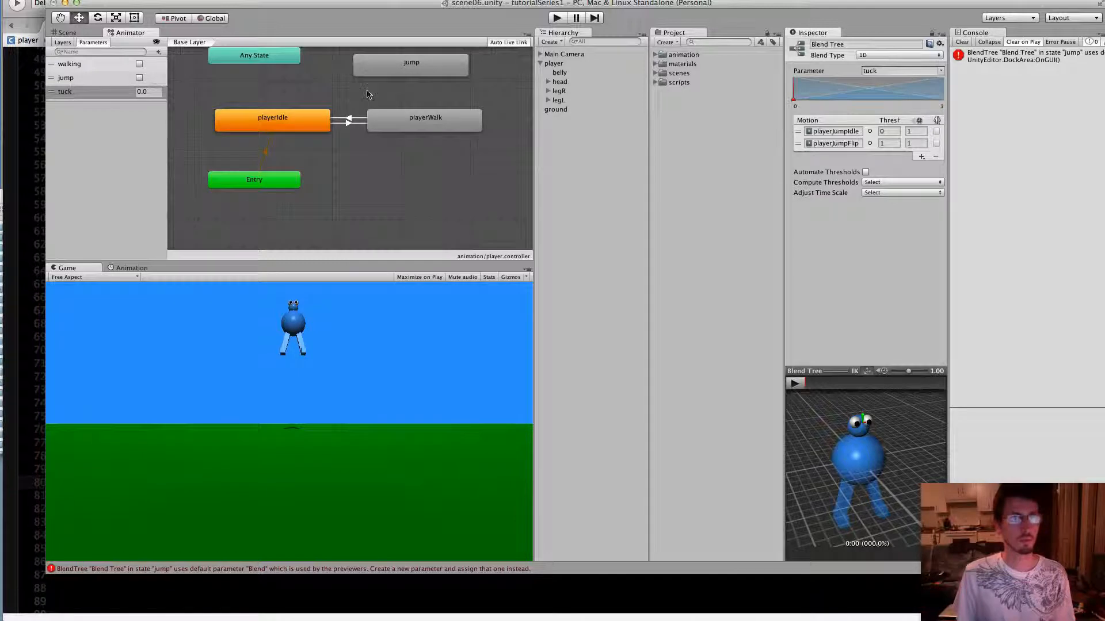
pyautogui.scroll(3, 368, 95)
pyautogui.hscroll(2, 368, 94)
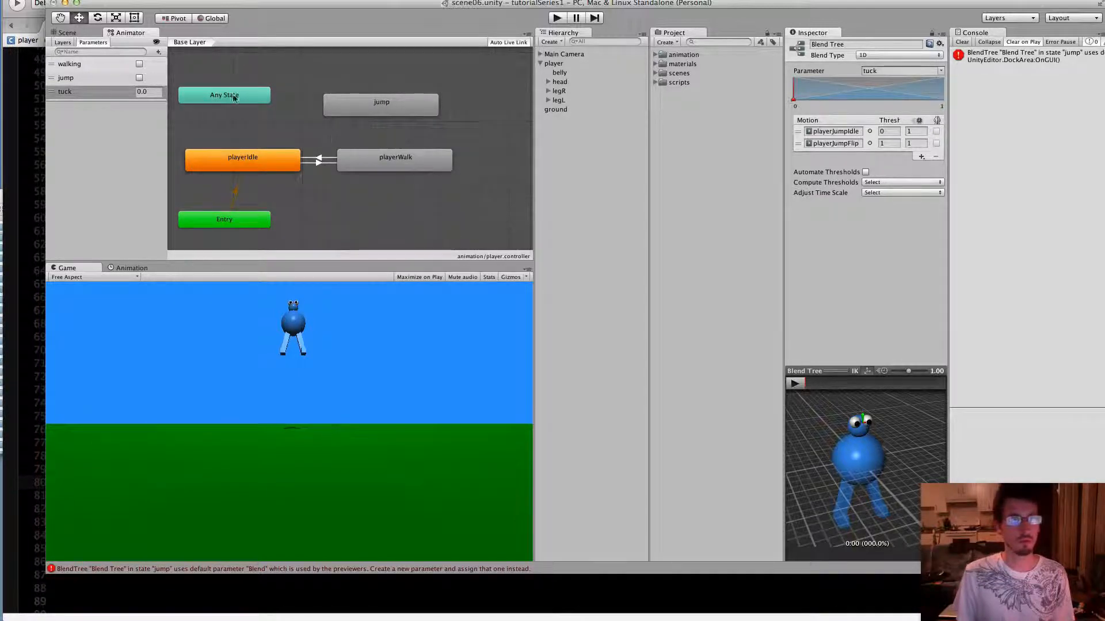
pyautogui.rightClick(249, 100)
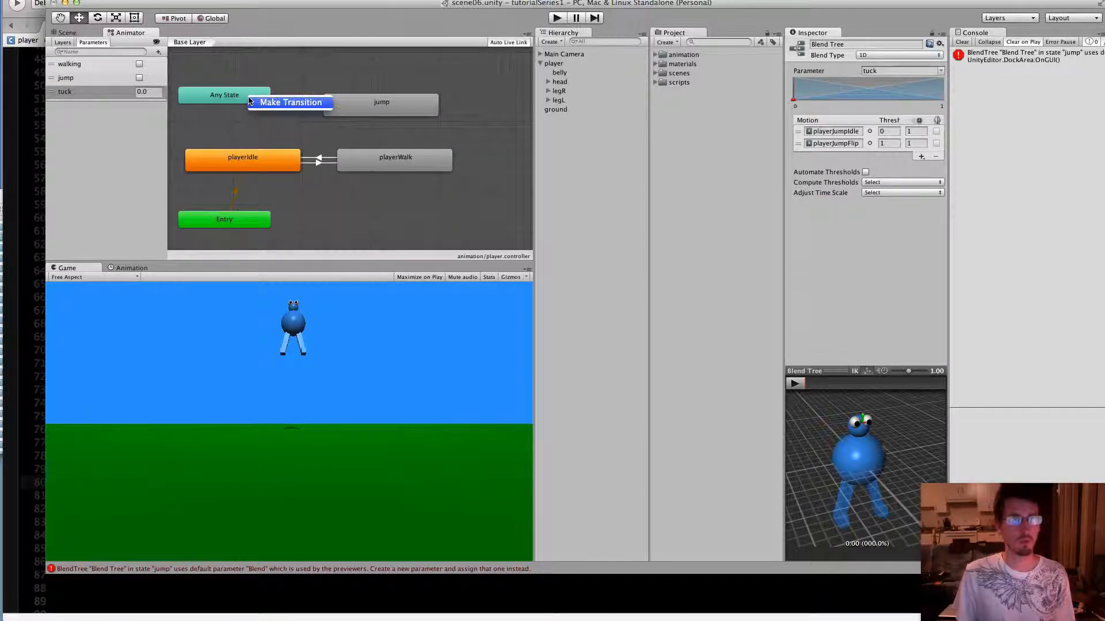
pyautogui.click(268, 104)
pyautogui.click(364, 101)
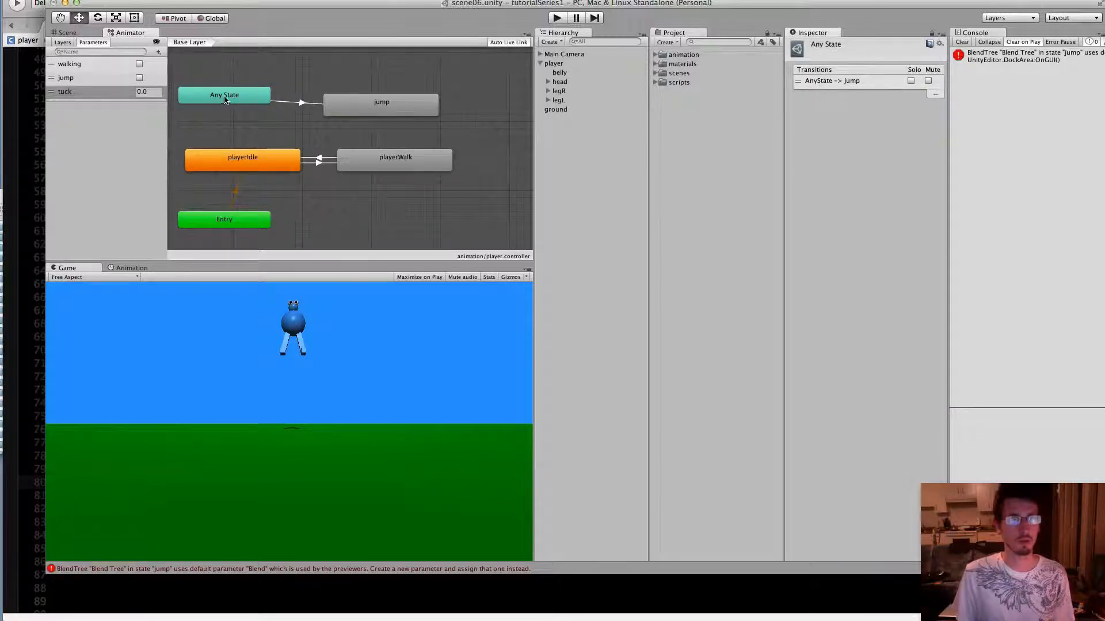
pyautogui.moveTo(224, 96); pyautogui.dragTo(214, 102)
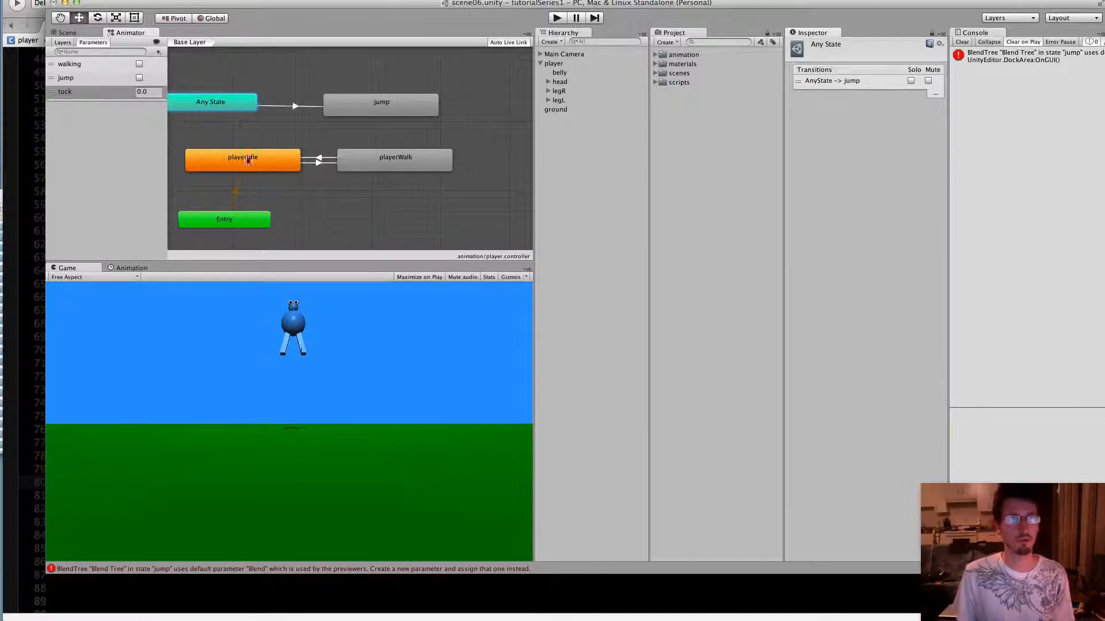
# Add a condition to the Any State to jump transition requiring the jump parameter to be true
pyautogui.click(297, 107)
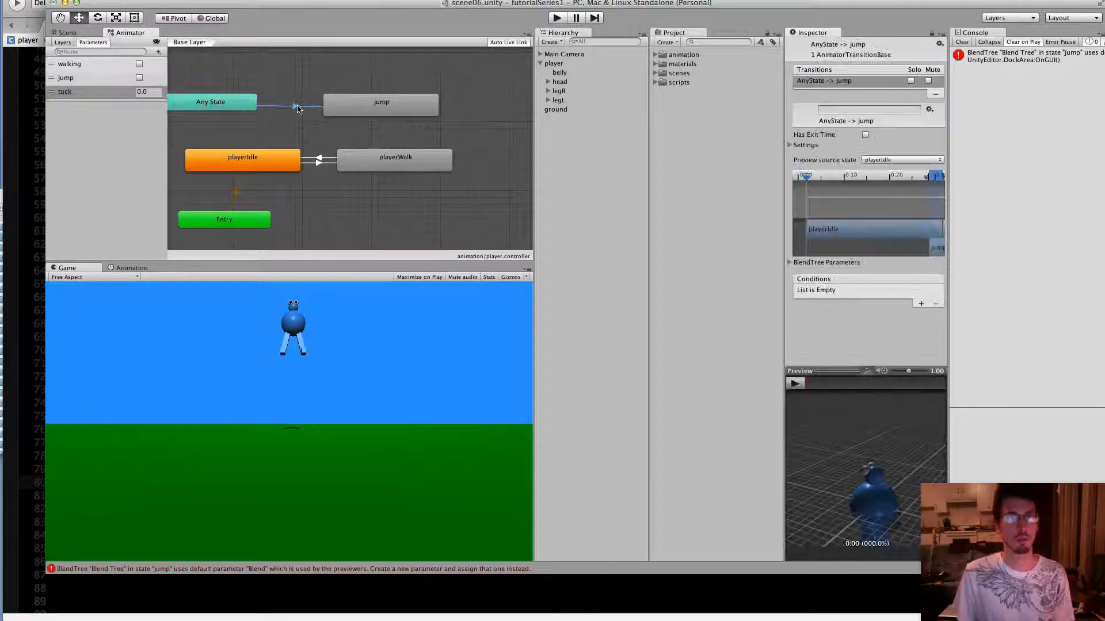
pyautogui.click(921, 304)
pyautogui.click(868, 292)
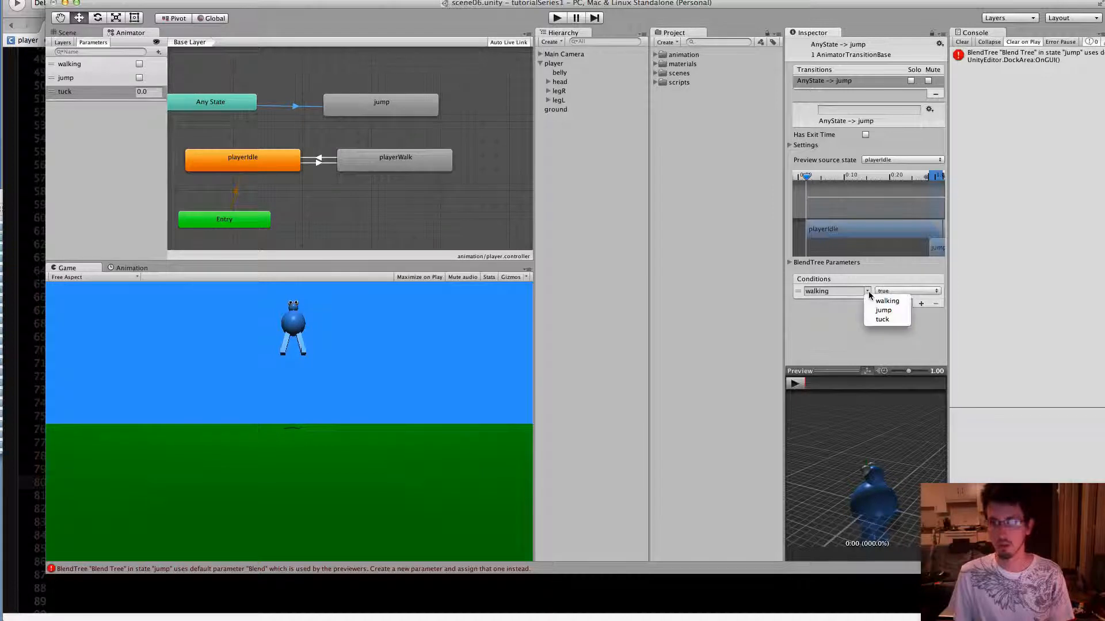
pyautogui.click(871, 308)
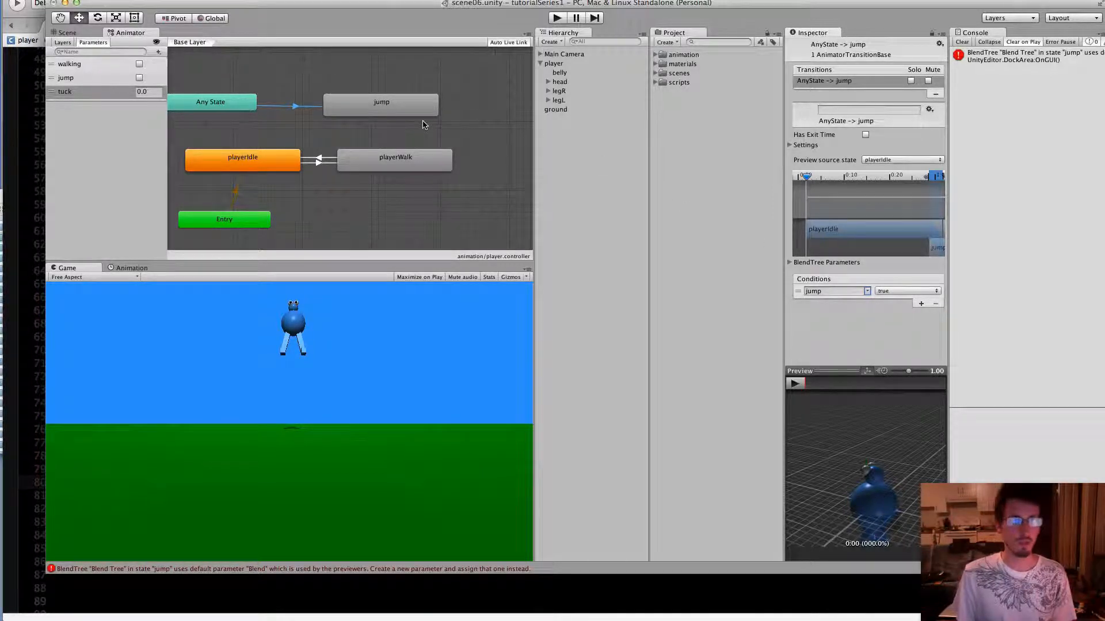
# Make a transition from the jump state to playerWalk
pyautogui.click(381, 99)
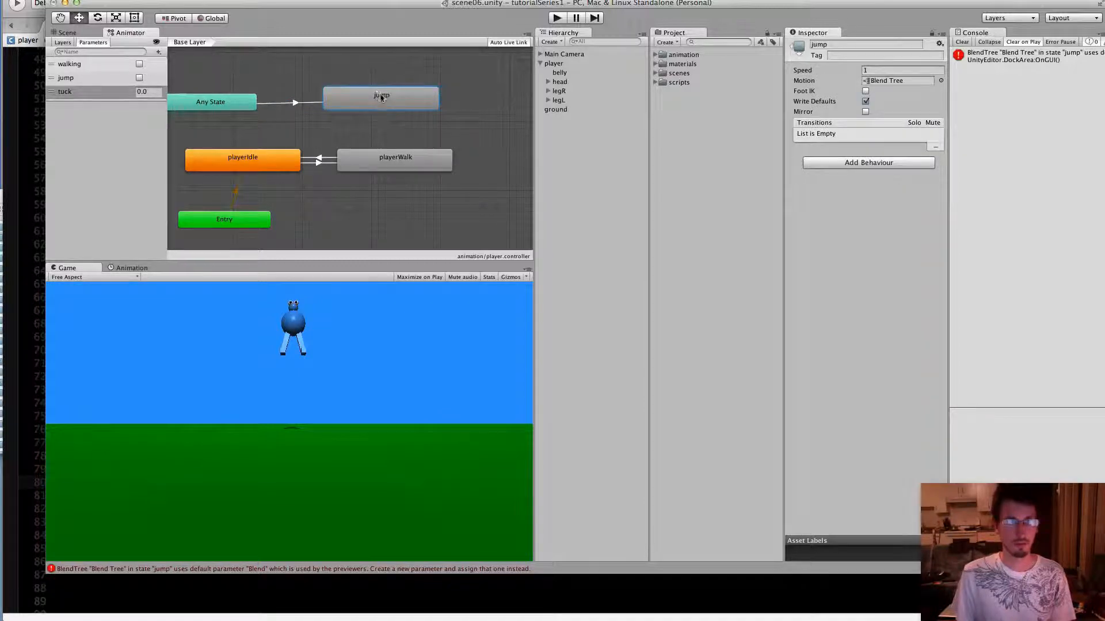
pyautogui.rightClick(383, 99)
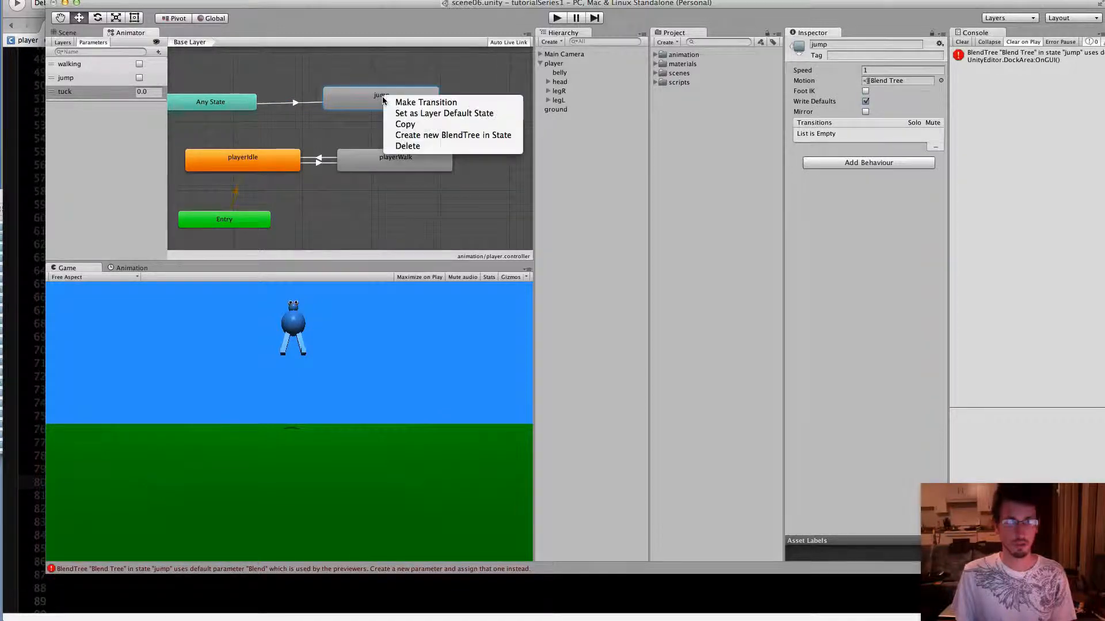
pyautogui.click(405, 103)
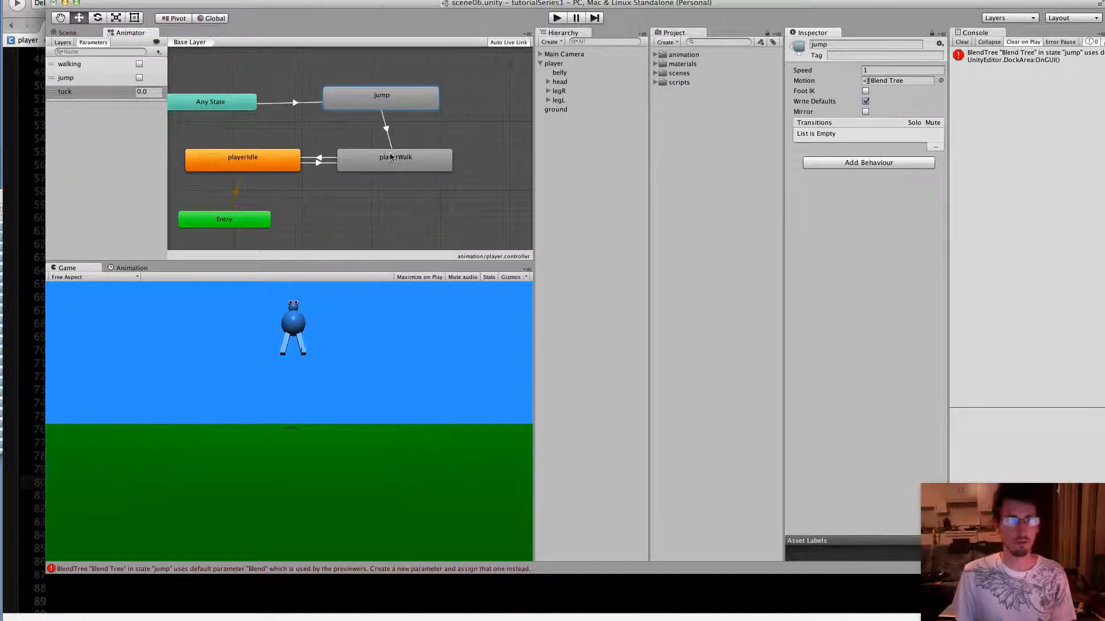
pyautogui.click(392, 158)
# Add a condition to the jump to playerWalk transition requiring the jump parameter to be false
pyautogui.click(385, 130)
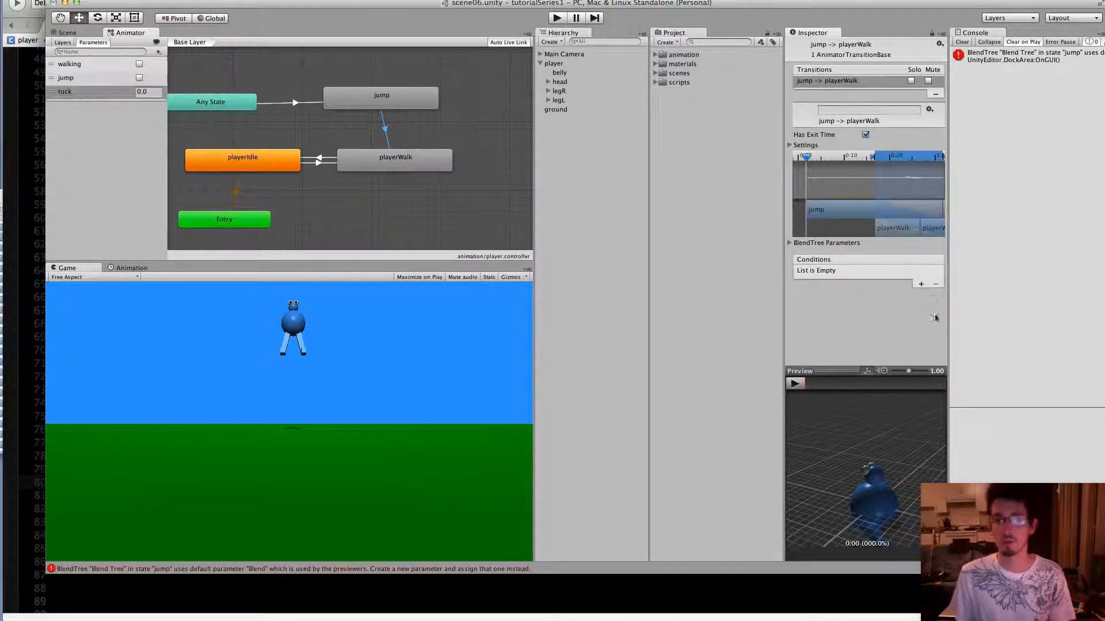
pyautogui.click(920, 284)
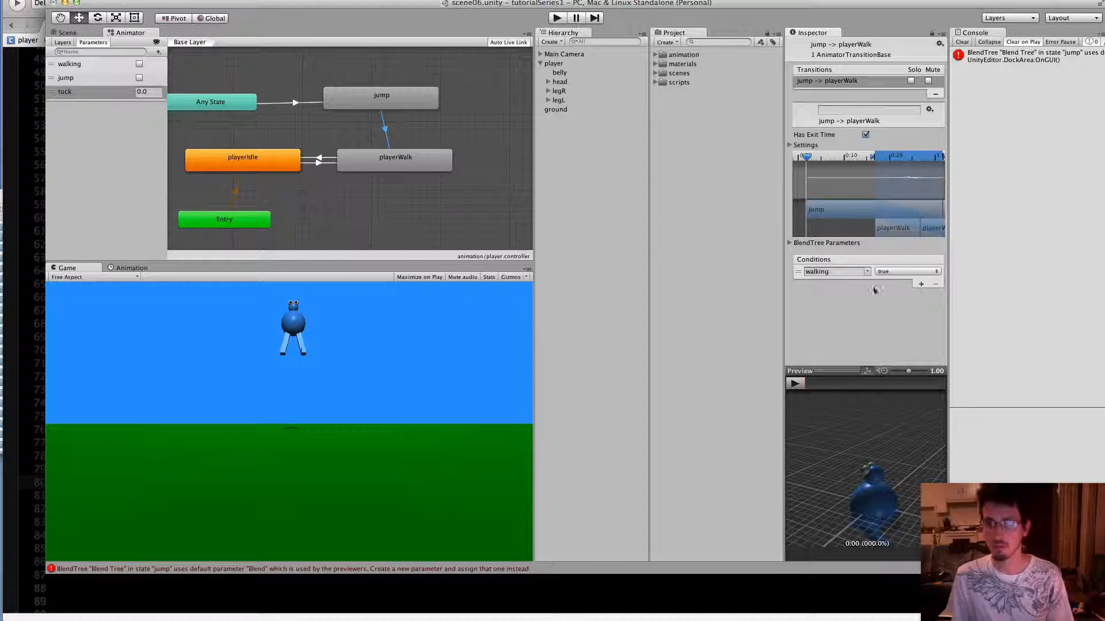
pyautogui.click(867, 271)
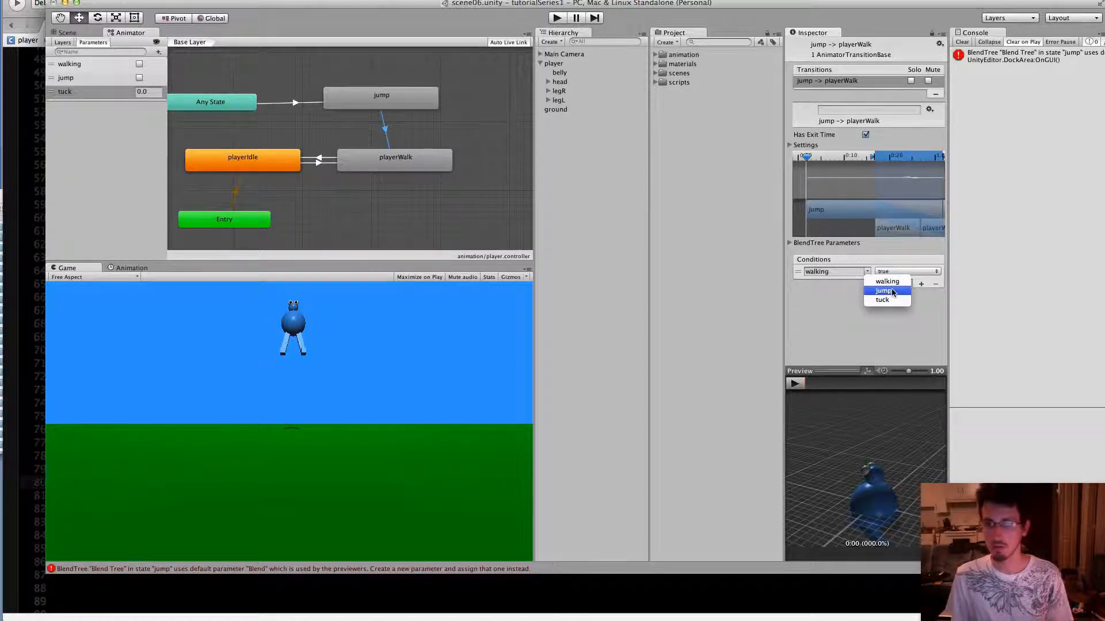
pyautogui.click(881, 282)
pyautogui.click(904, 272)
pyautogui.click(894, 281)
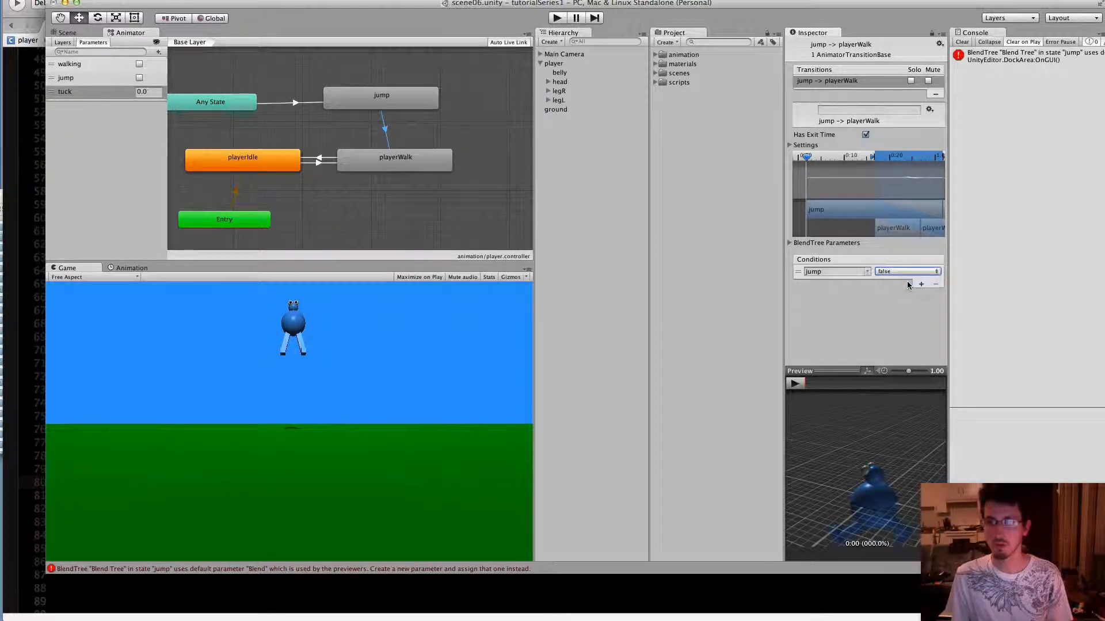
# Turn off Has Exit Time for the jump to playerWalk transition and set its Transition Duration to 0
pyautogui.click(866, 136)
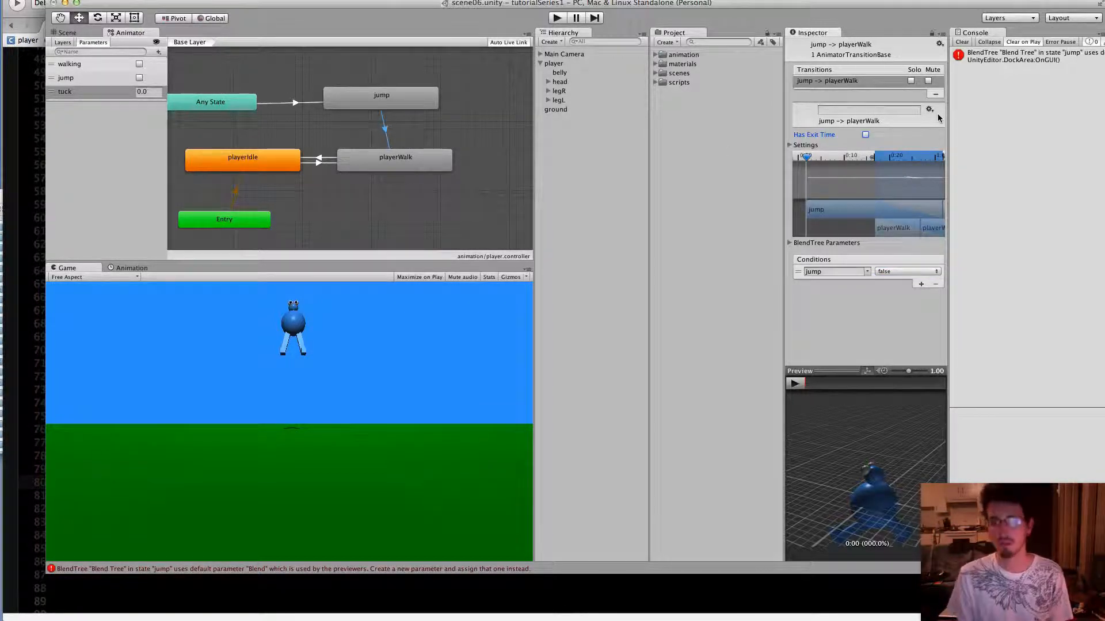
pyautogui.click(789, 145)
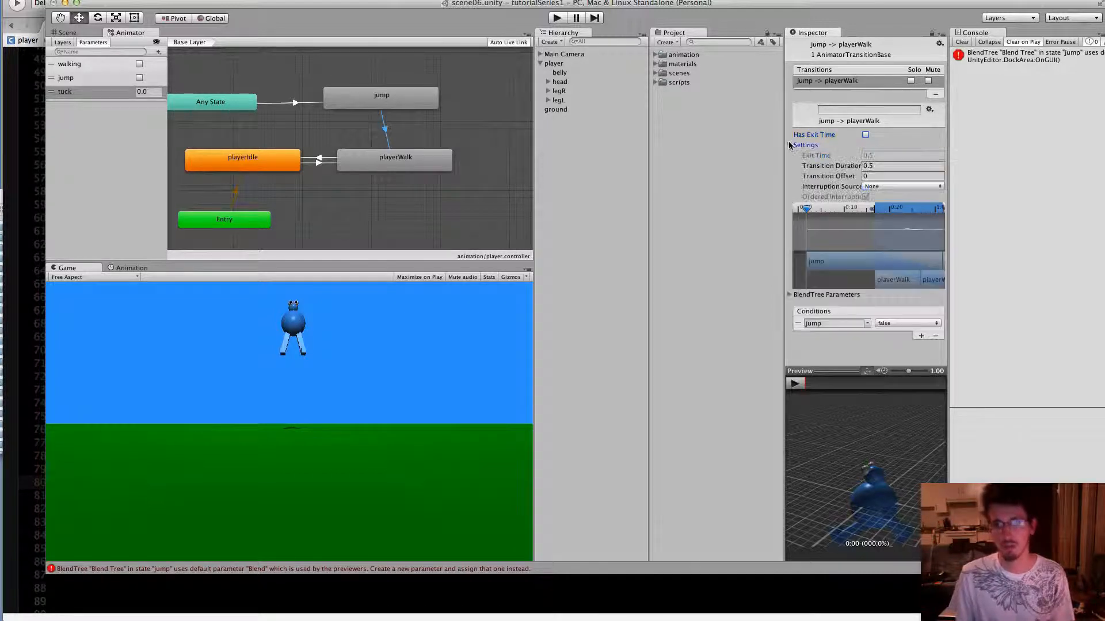
pyautogui.click(886, 166)
pyautogui.write('0')
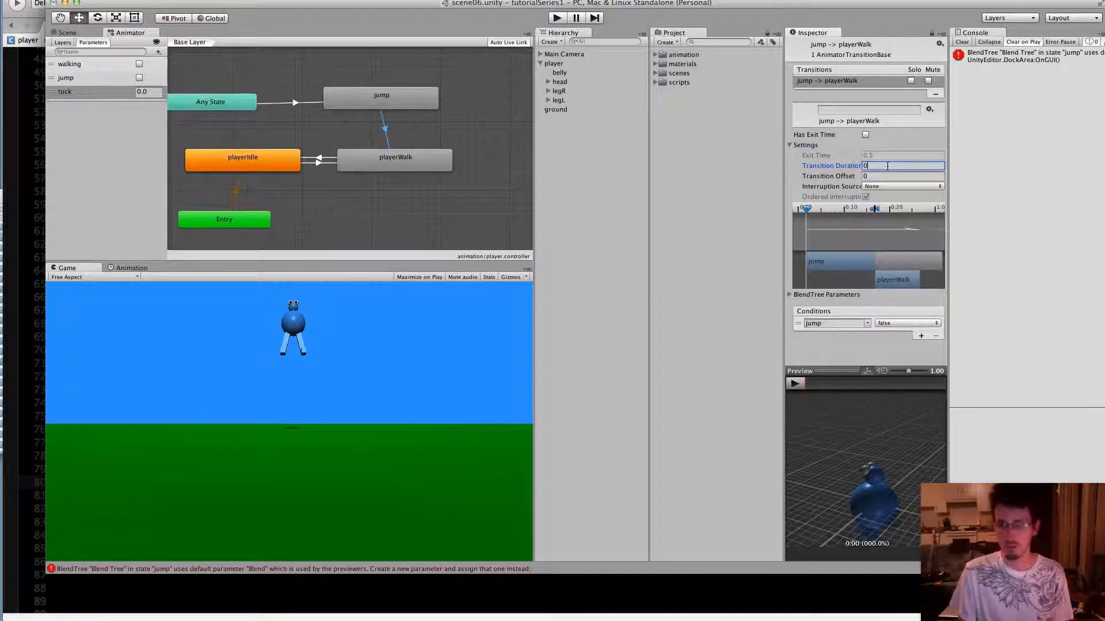
pyautogui.click(896, 146)
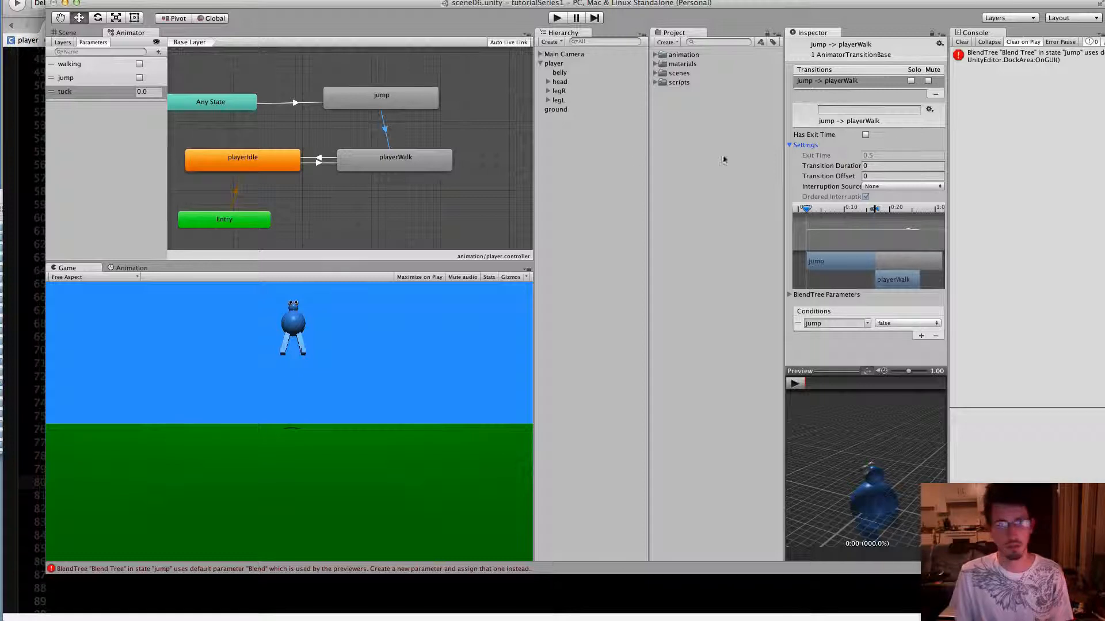
# Move the jump state directly above playerWalk so the transition arrow between them runs straight, and recheck that transition's settings
pyautogui.moveTo(395, 98); pyautogui.dragTo(408, 105)
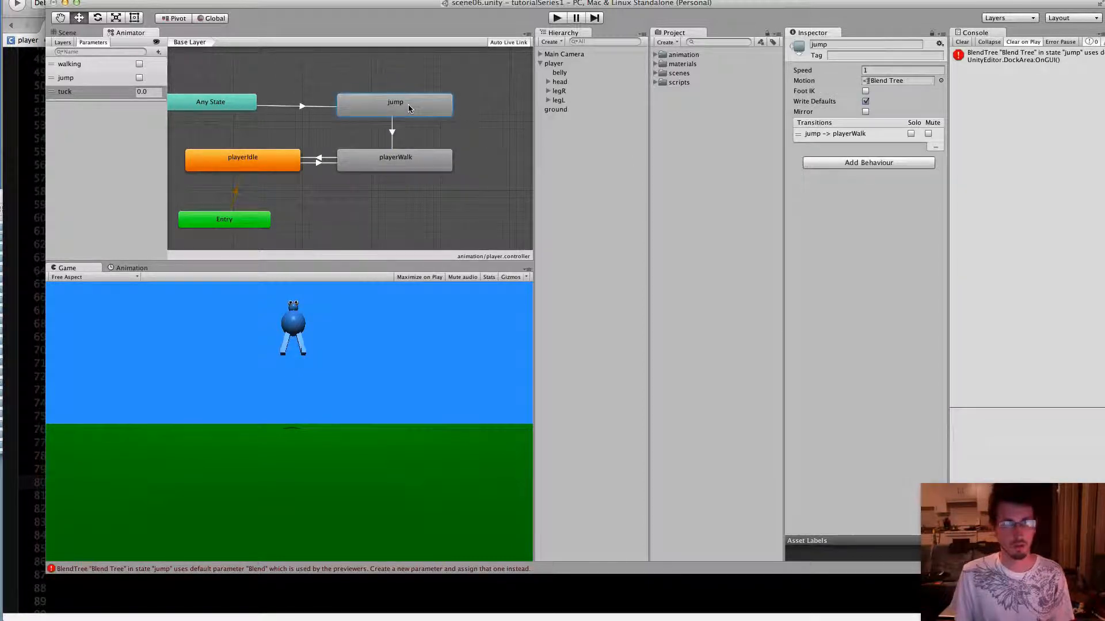
pyautogui.click(392, 132)
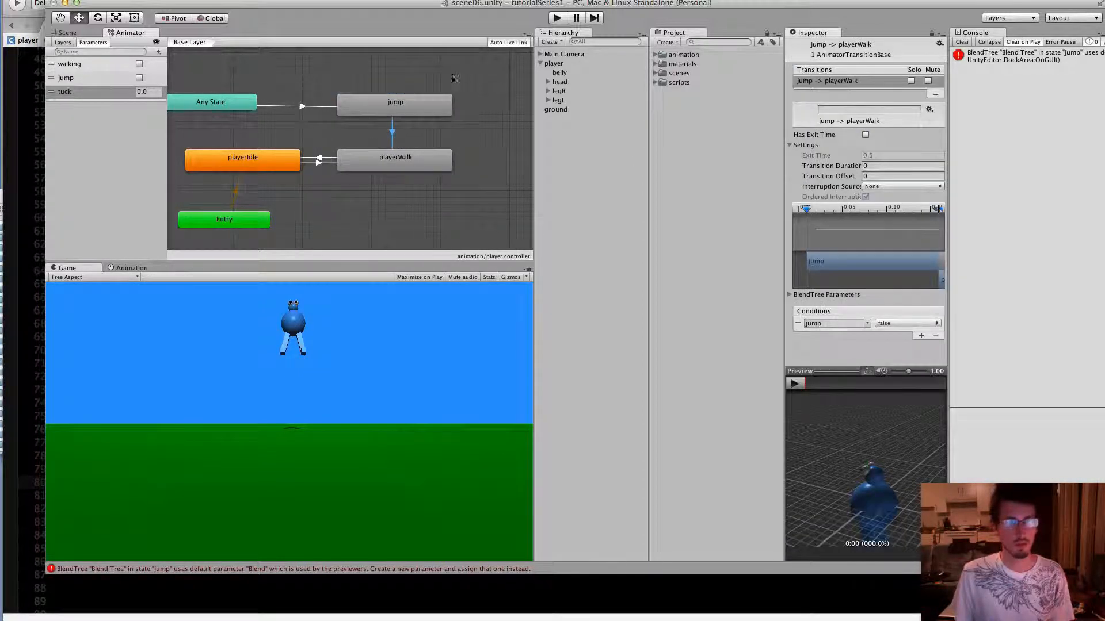
pyautogui.click(474, 190)
# Play-test the scene by walking the player both ways and jumping while watching the Animator states, and stop play mode
pyautogui.click(558, 18)
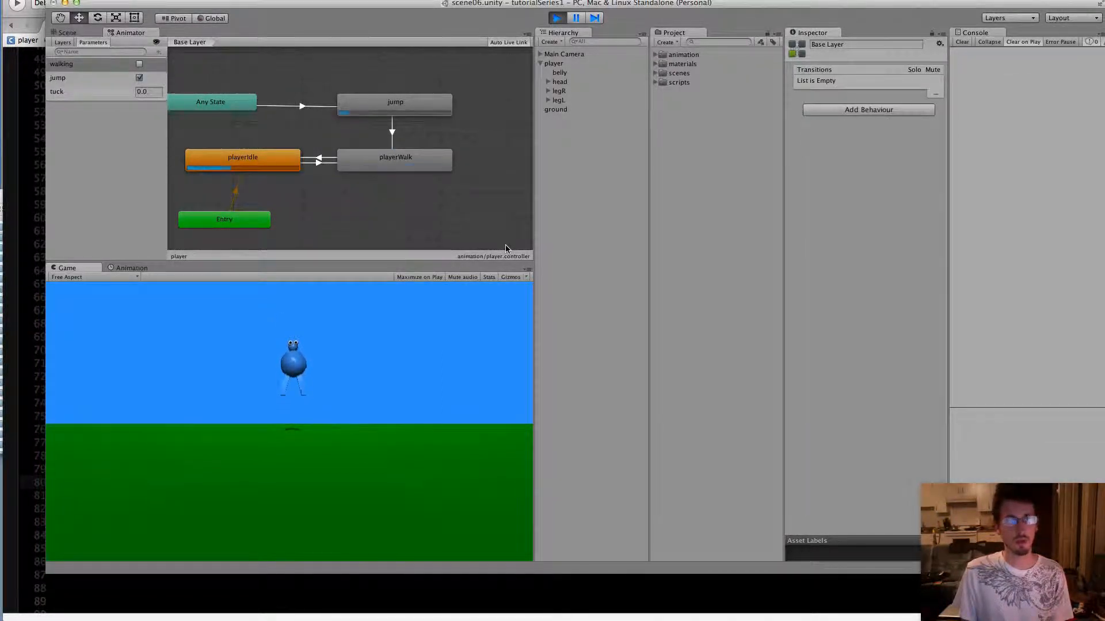
pyautogui.press('Right')
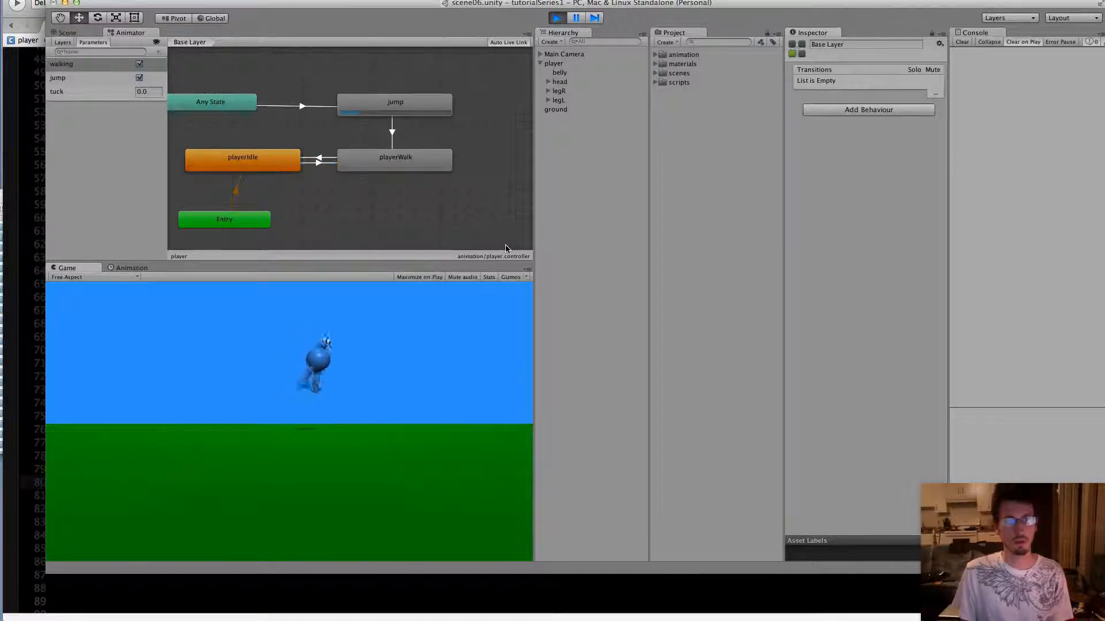
pyautogui.press('Left')
pyautogui.press('space')
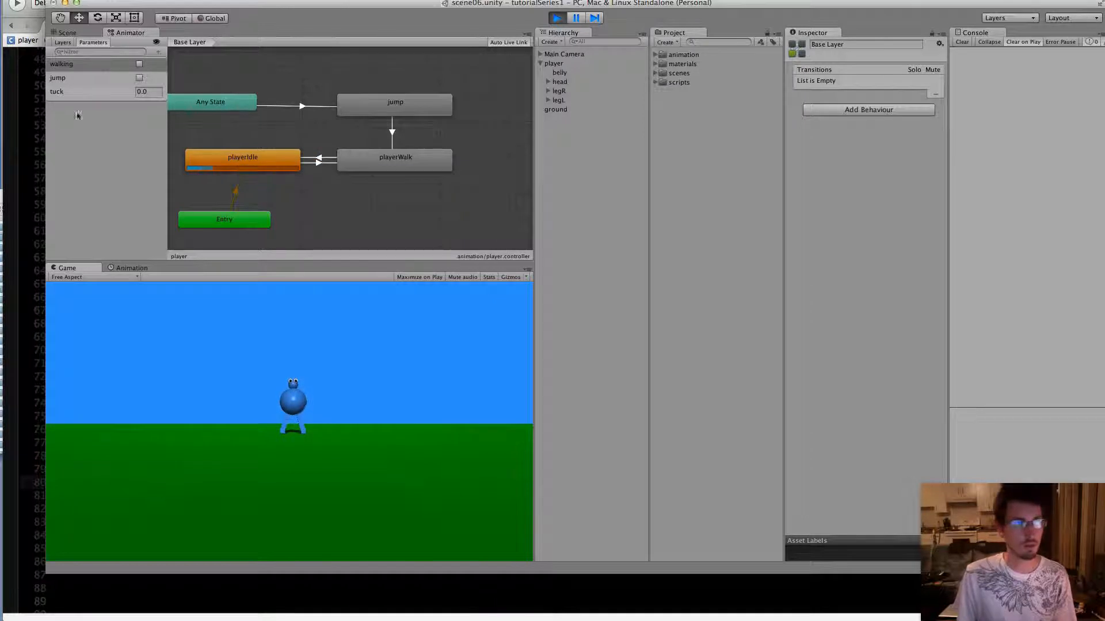
pyautogui.click(558, 19)
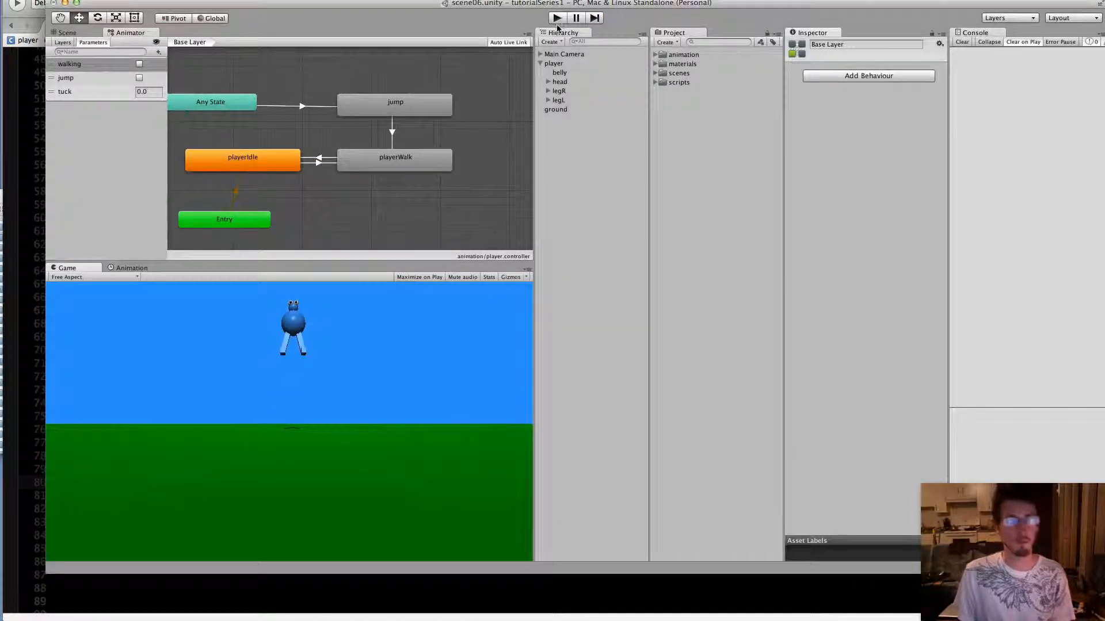
# Switch to MonoDevelop and add an else block after the if(onGround) block in the Update method of player.cs
pyautogui.click(396, 615)
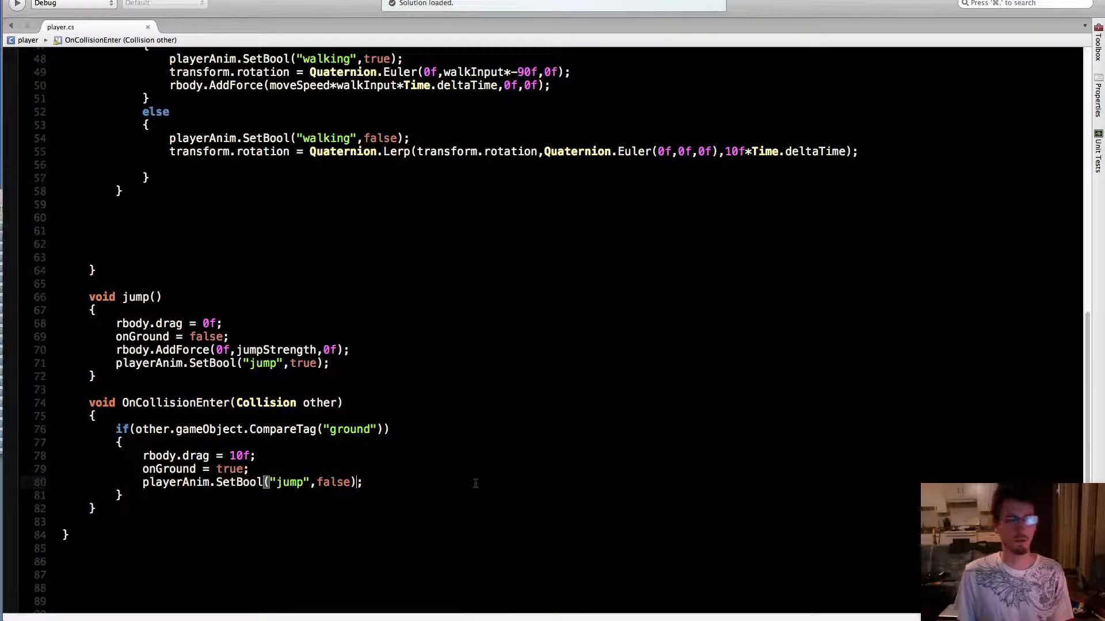
pyautogui.scroll(13, 475, 482)
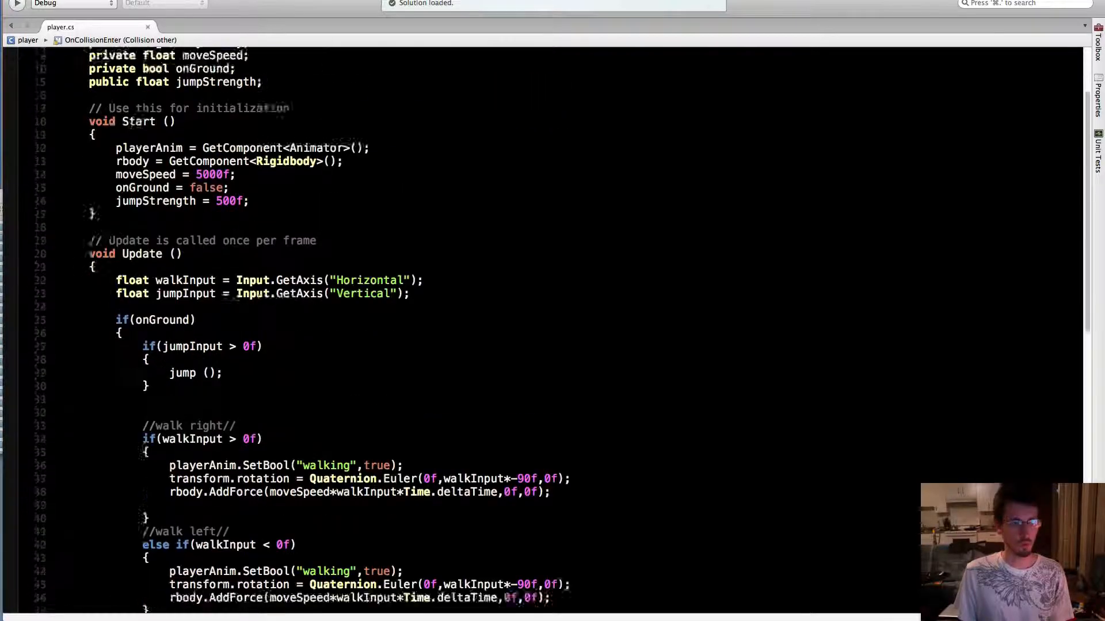
pyautogui.scroll(-7, 455, 460)
pyautogui.scroll(2, 434, 447)
pyautogui.moveTo(116, 149); pyautogui.dragTo(224, 521)
pyautogui.click(216, 528)
pyautogui.press('Return')
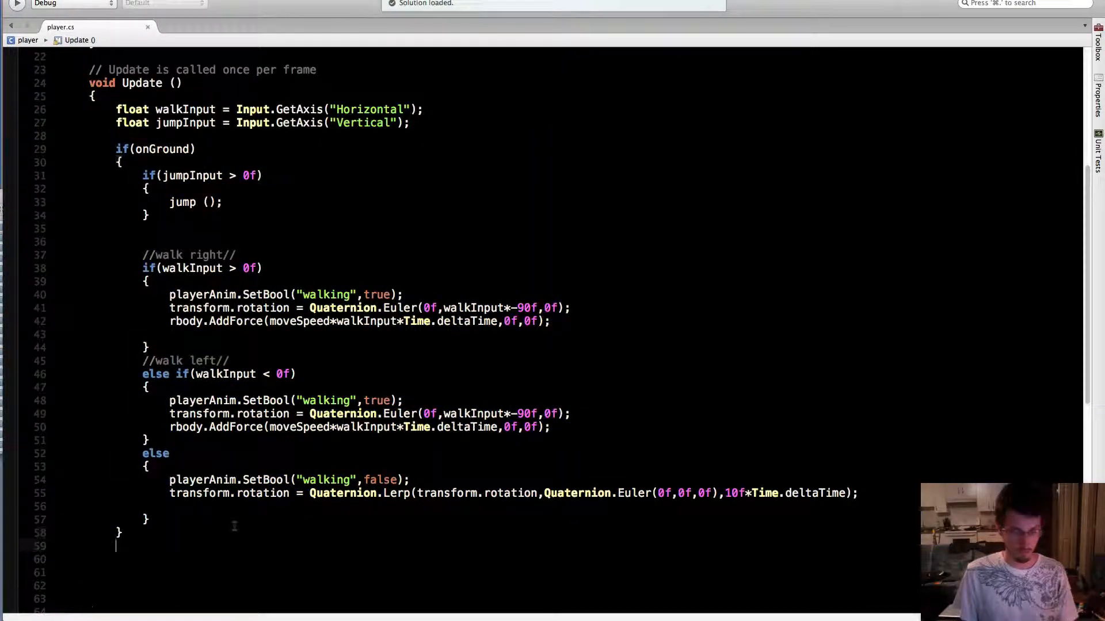
pyautogui.write('else')
pyautogui.press('Return')
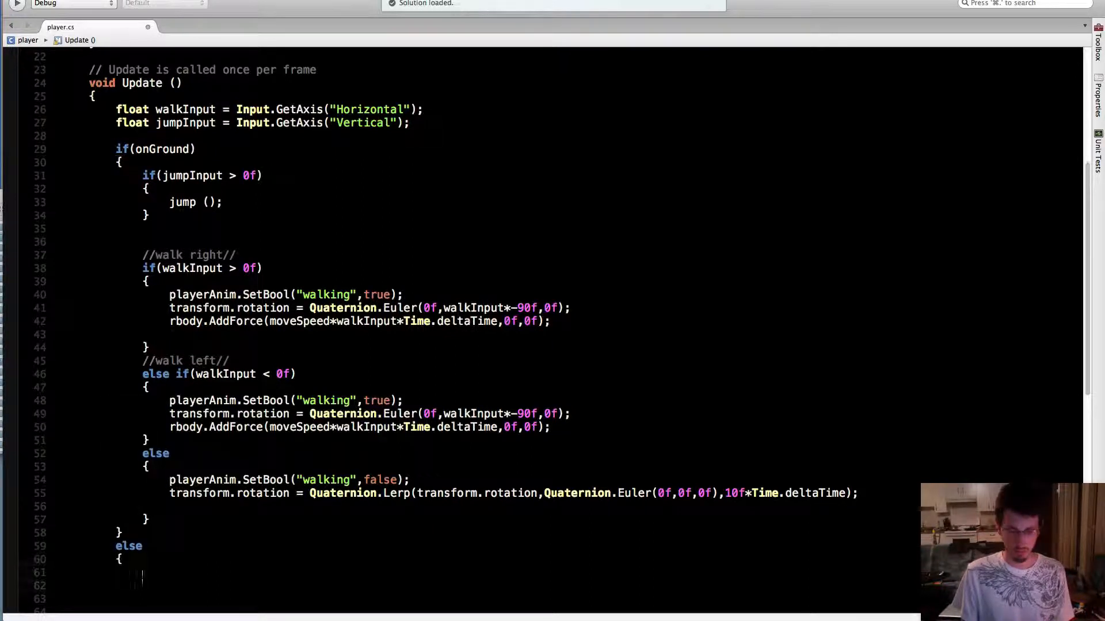
# Insert the comment "//in the air" on its own line above the new else block
pyautogui.press('Up')
pyautogui.press('Up')
pyautogui.press('Up')
pyautogui.press('Up')
pyautogui.press('Return')
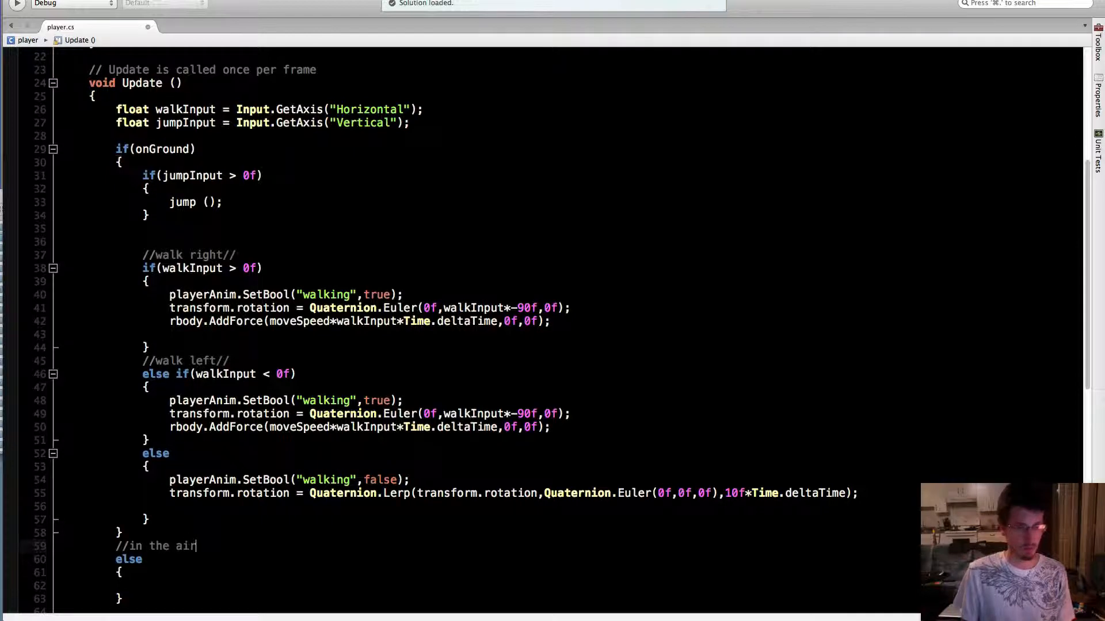
# Write print (transform.rotation.x); inside the in-the-air else block and save player.cs
pyautogui.scroll(-4, 246, 498)
pyautogui.click(143, 418)
pyautogui.scroll(2, 382, 461)
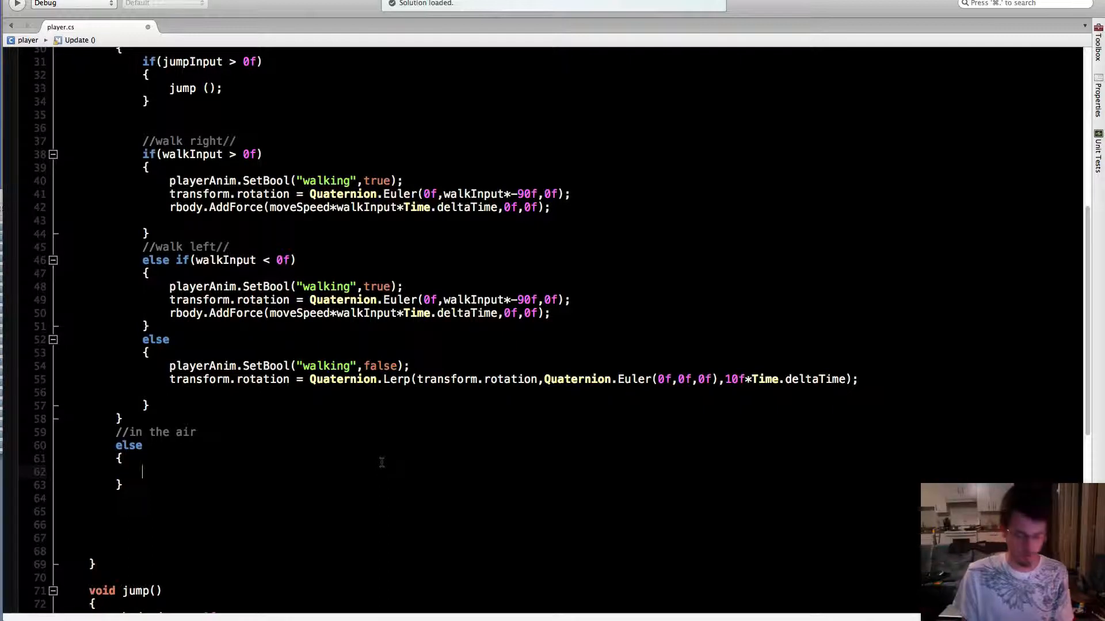
pyautogui.write('print')
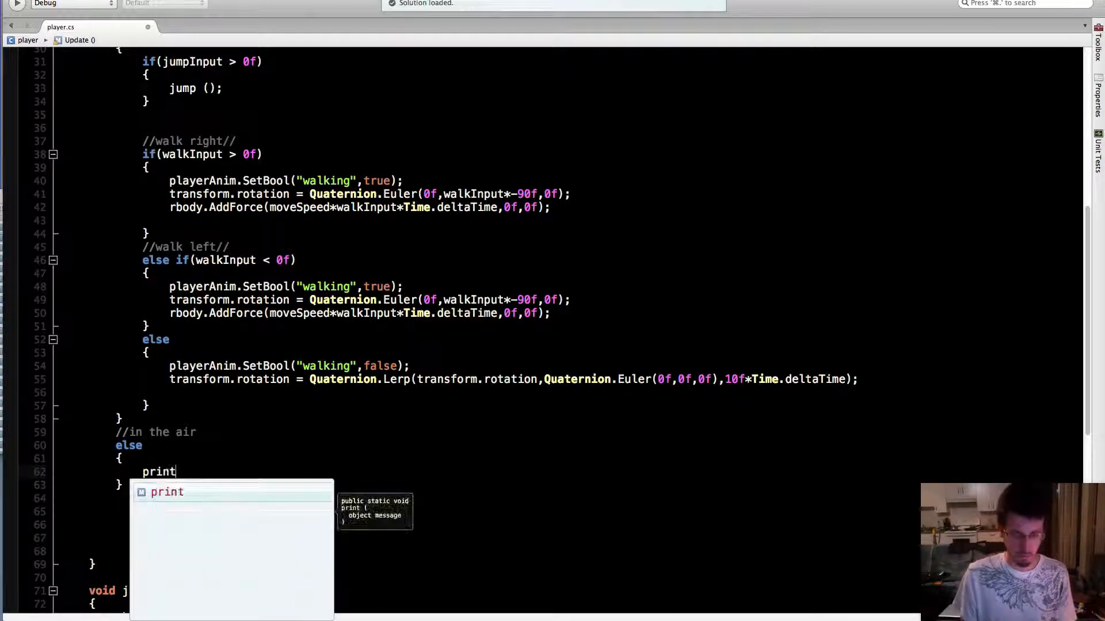
pyautogui.write(' ();')
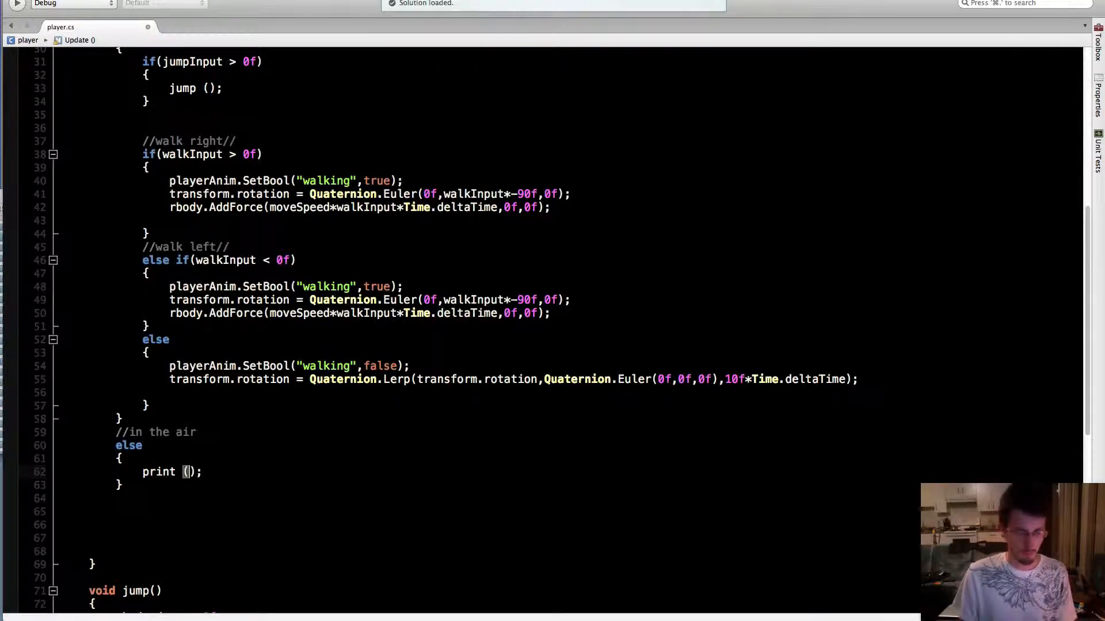
pyautogui.write('transform')
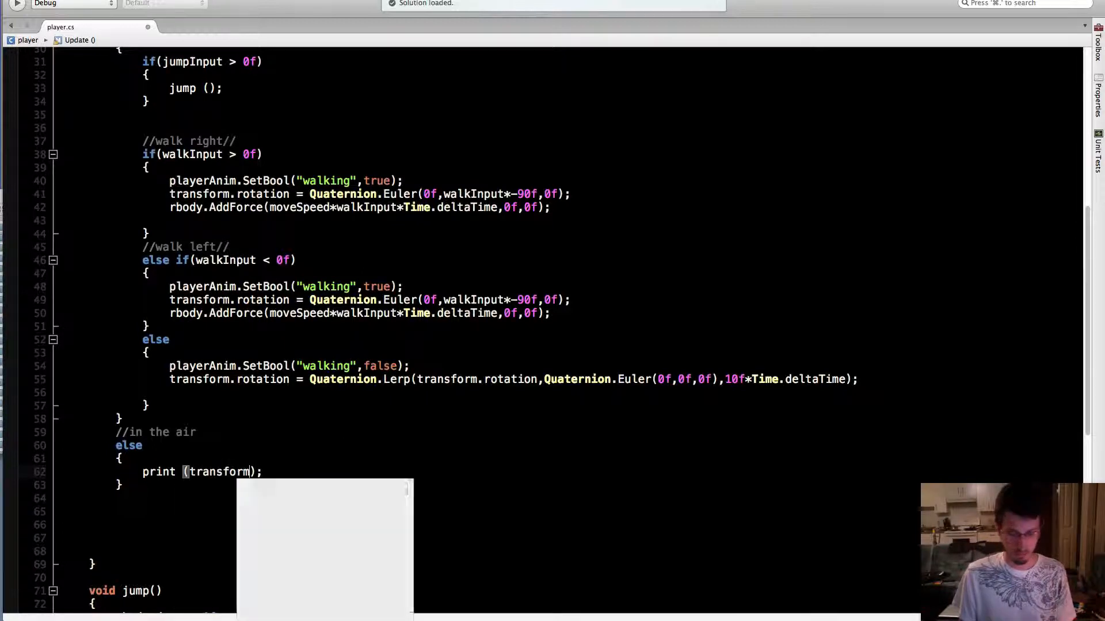
pyautogui.write('.ro')
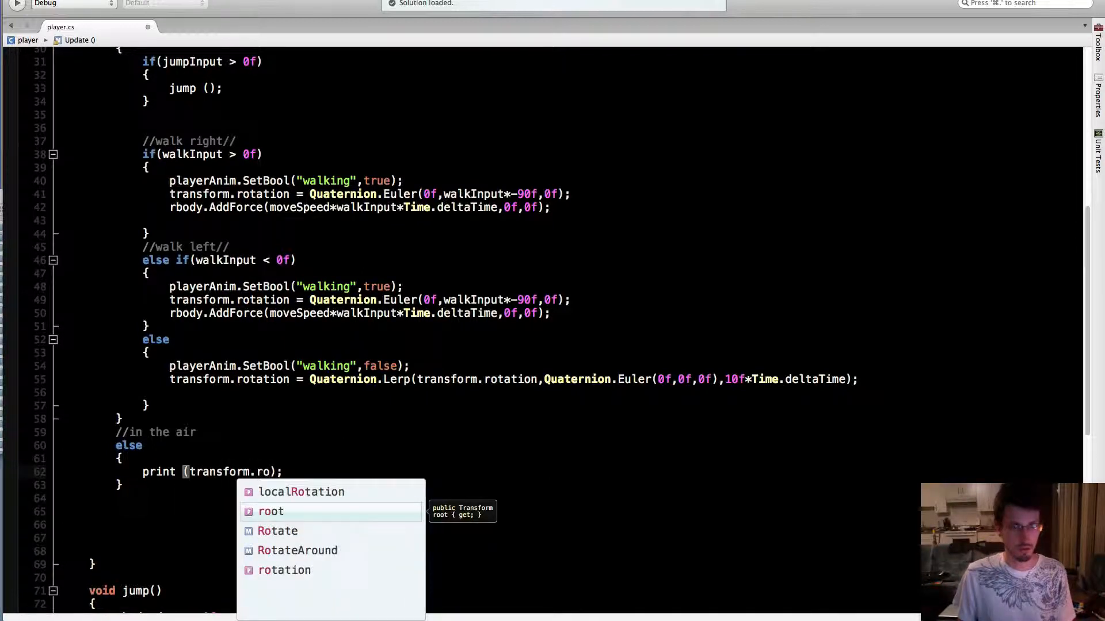
pyautogui.press('Down')
pyautogui.press('Down')
pyautogui.press('Down')
pyautogui.press('Return')
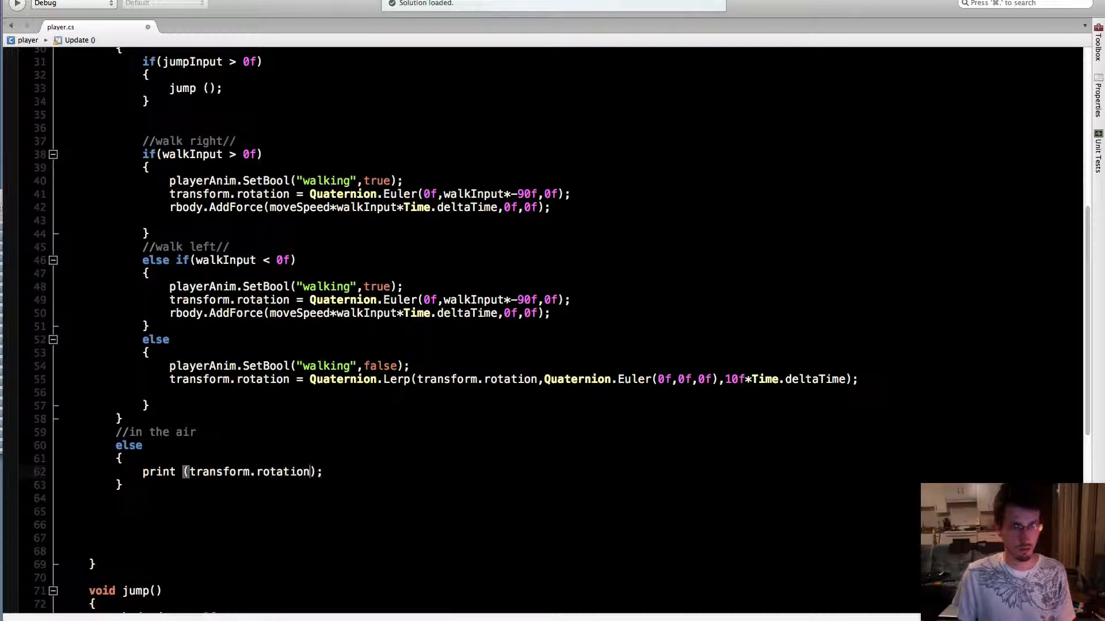
pyautogui.write('.')
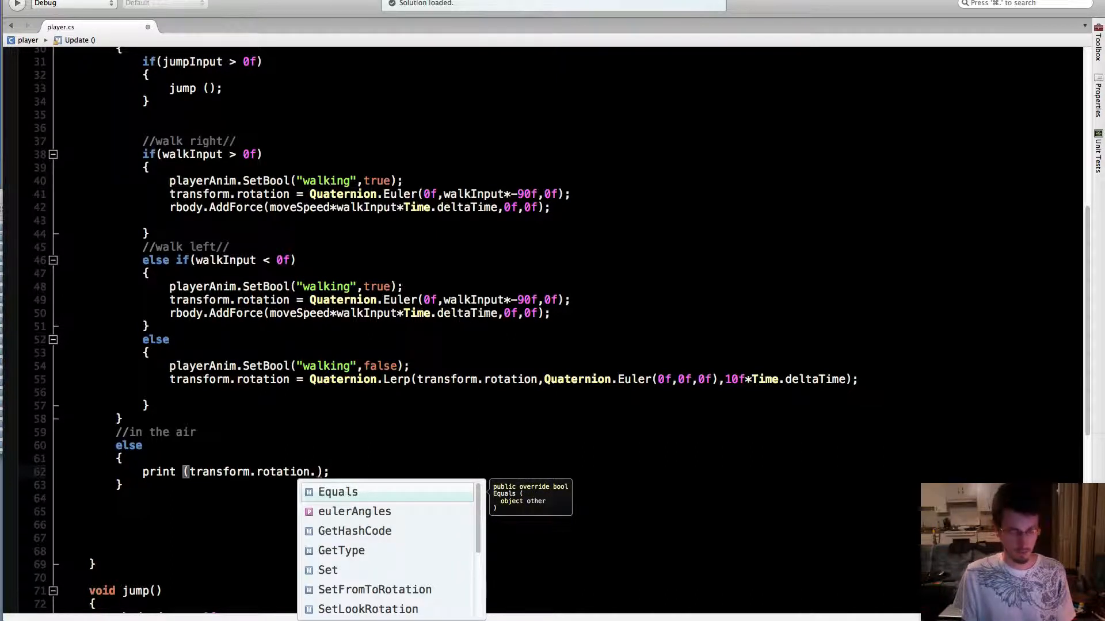
pyautogui.write('x)')
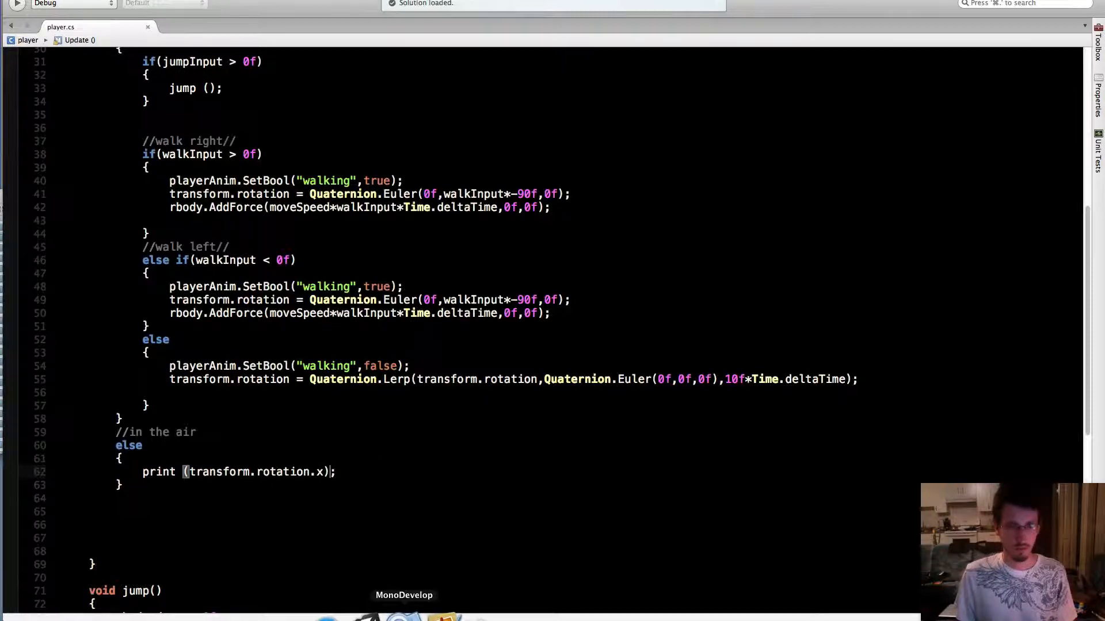
# Switch to Unity, select the player object and try varying its X rotation in the Transform
pyautogui.click(371, 615)
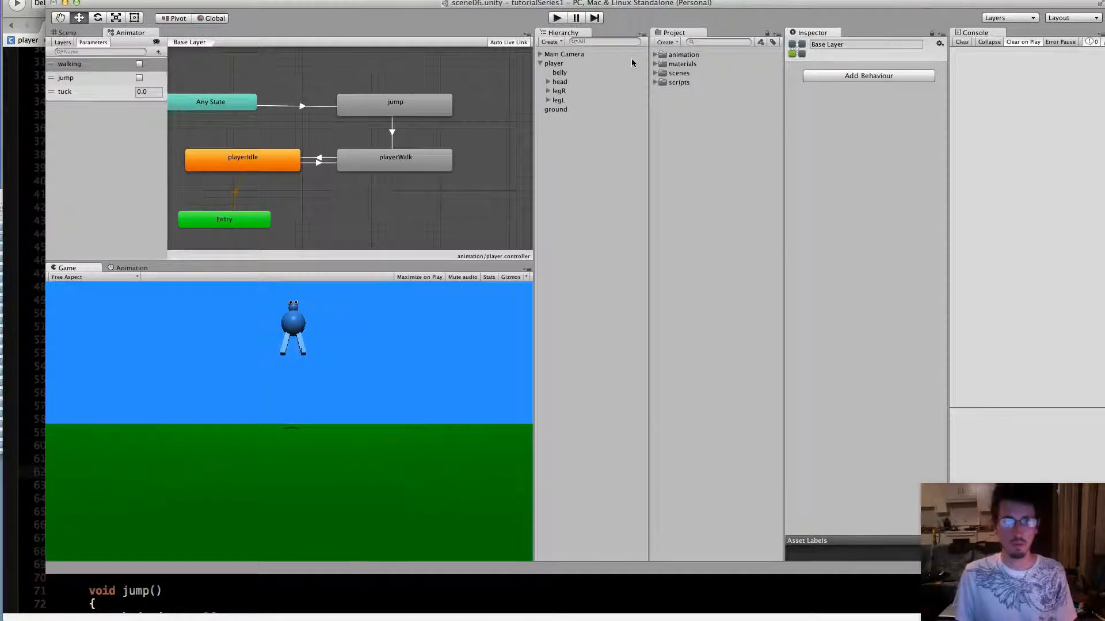
pyautogui.click(554, 64)
pyautogui.moveTo(838, 87); pyautogui.dragTo(34, 257)
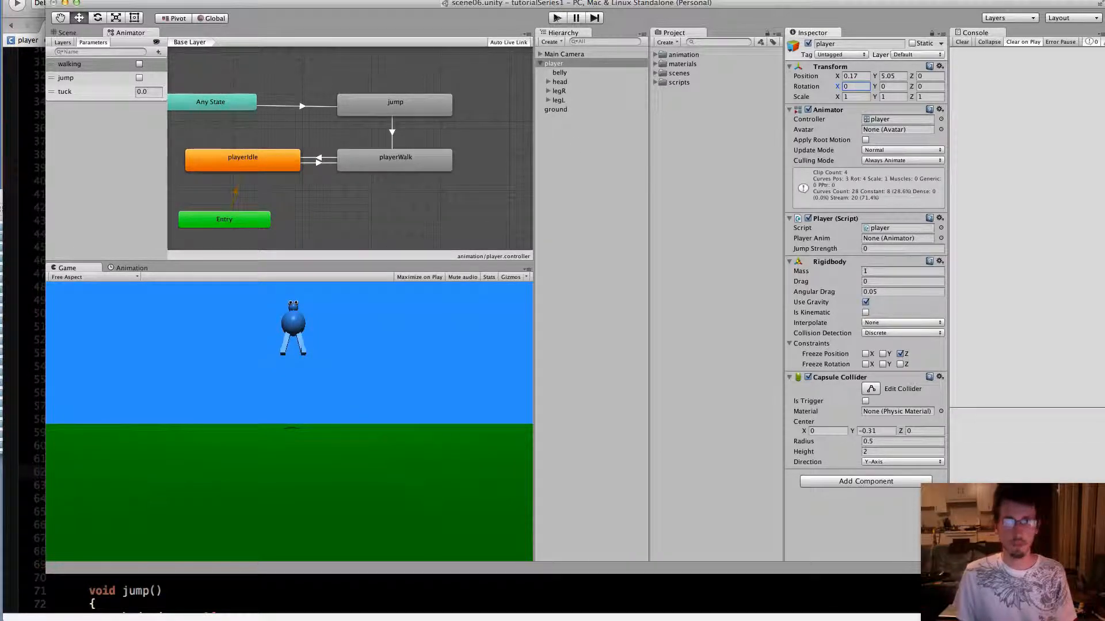
# Play-test the scene, walking and jumping the player both ways while watching the printed x rotation values in the Console, and stop the game
pyautogui.click(556, 18)
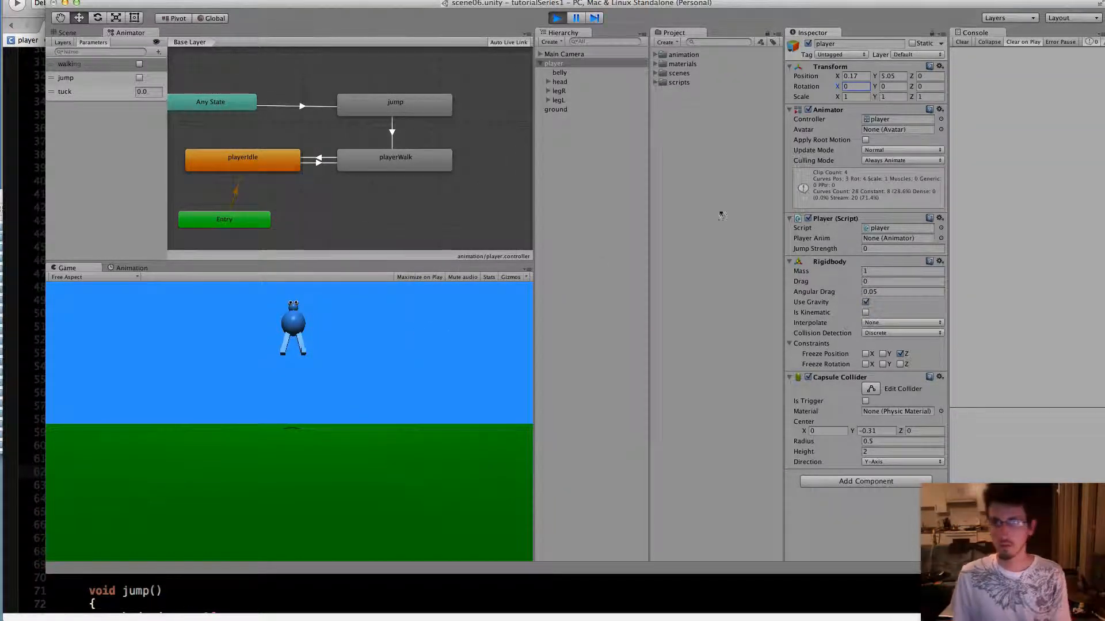
pyautogui.press('Left')
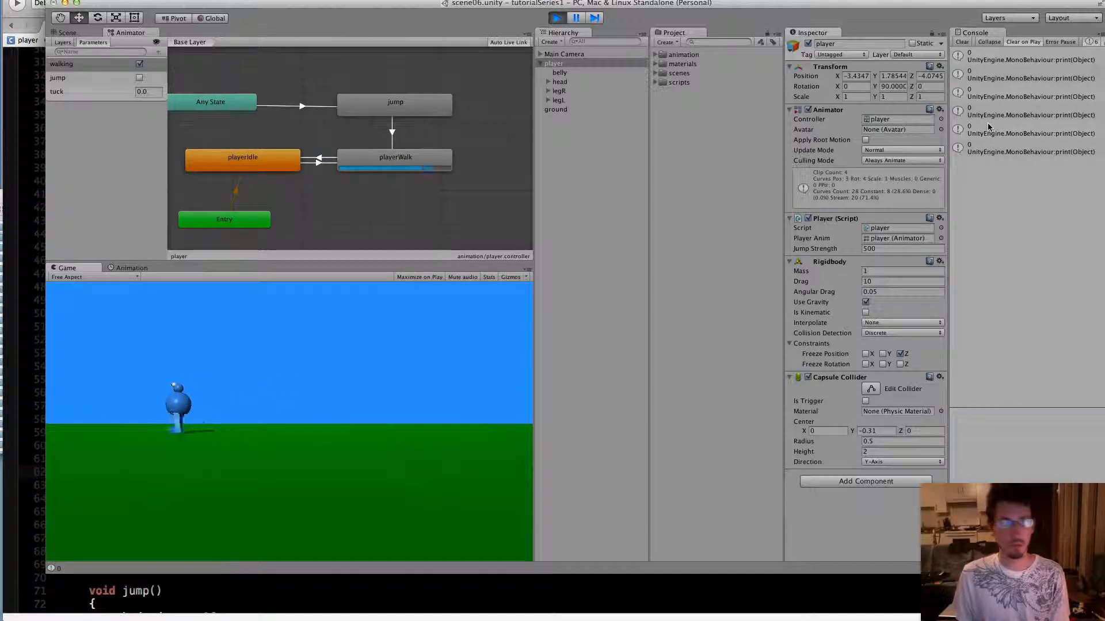
pyautogui.press('Right')
pyautogui.press('space')
pyautogui.press('Right')
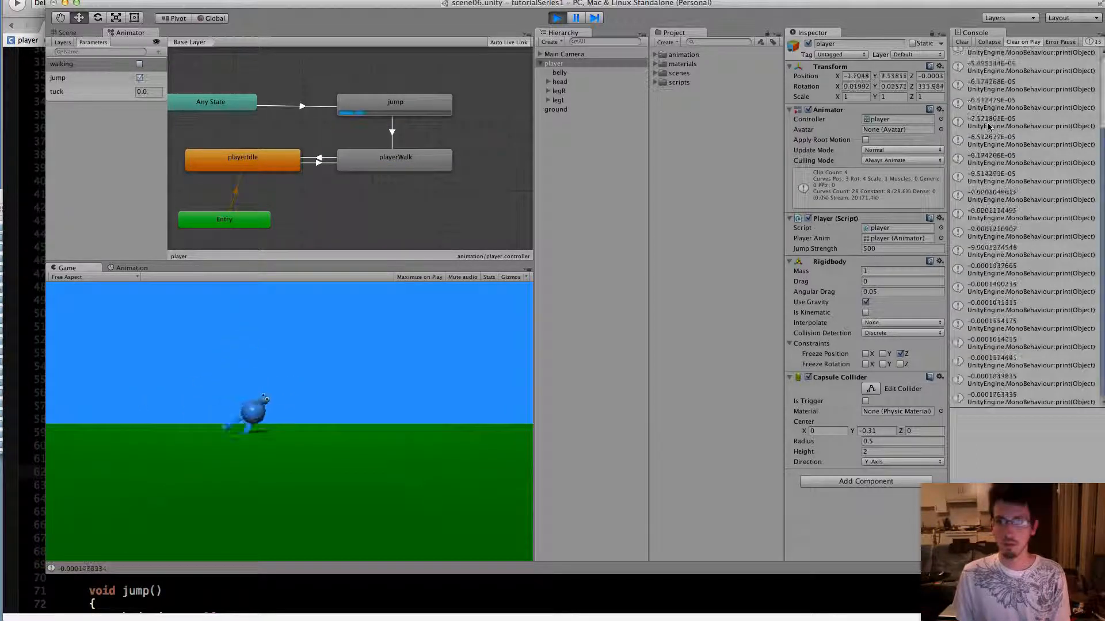
pyautogui.press('space')
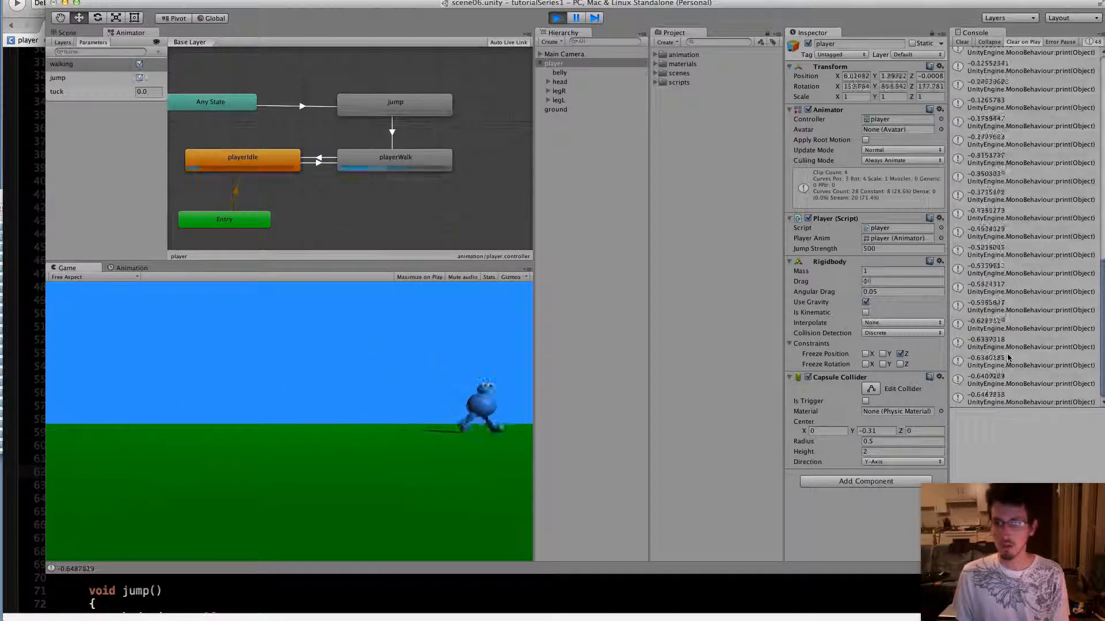
pyautogui.press('space')
pyautogui.press('Left')
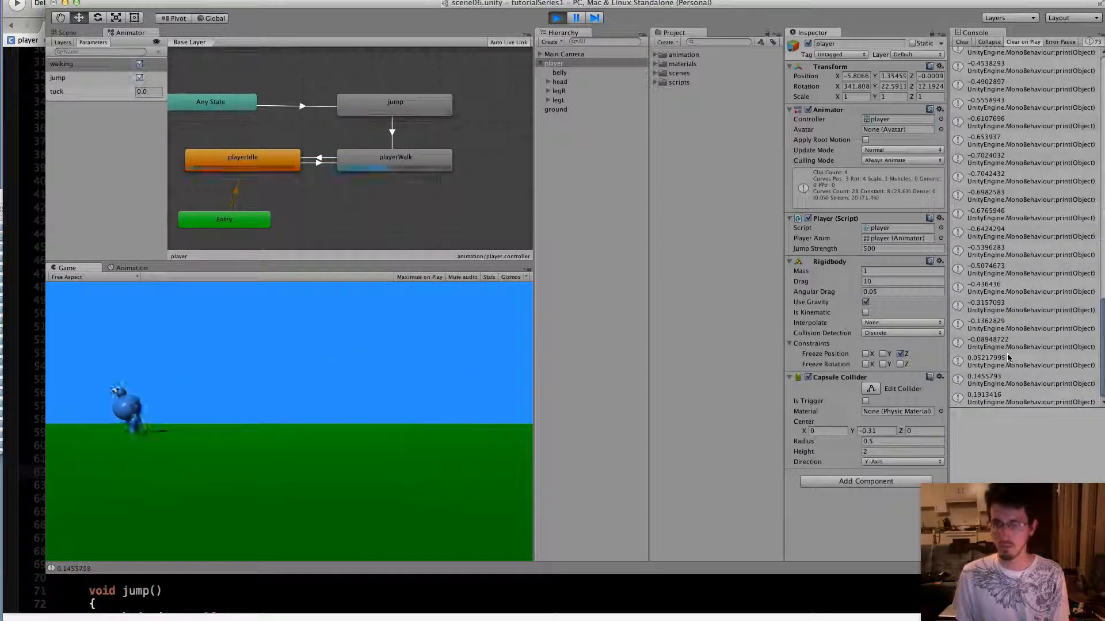
pyautogui.press('Right')
pyautogui.press('space')
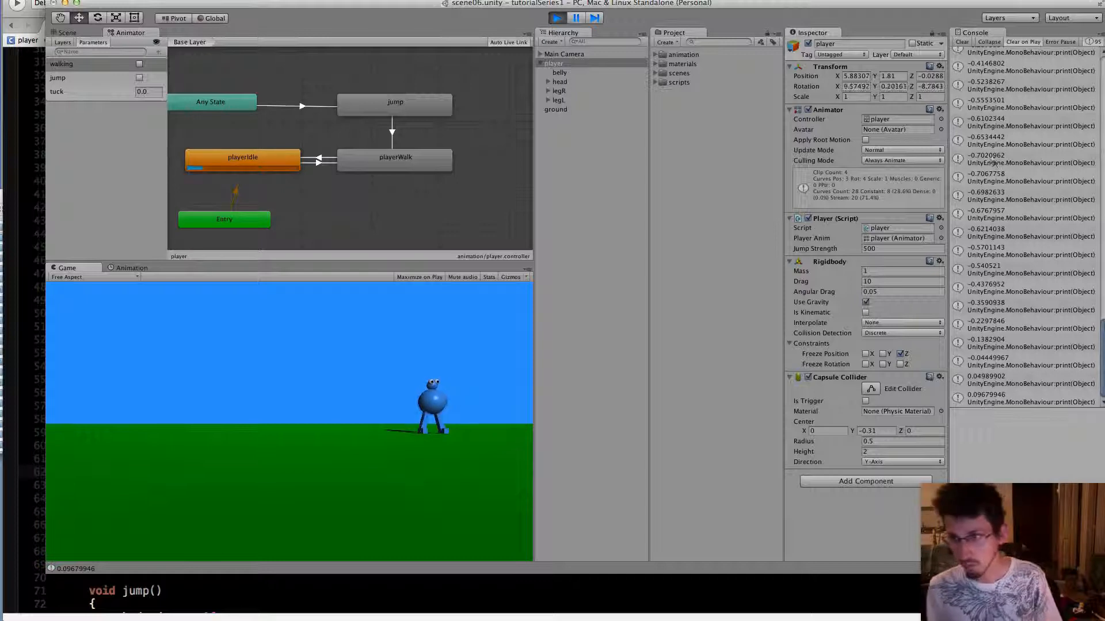
pyautogui.press('Left')
pyautogui.press('space')
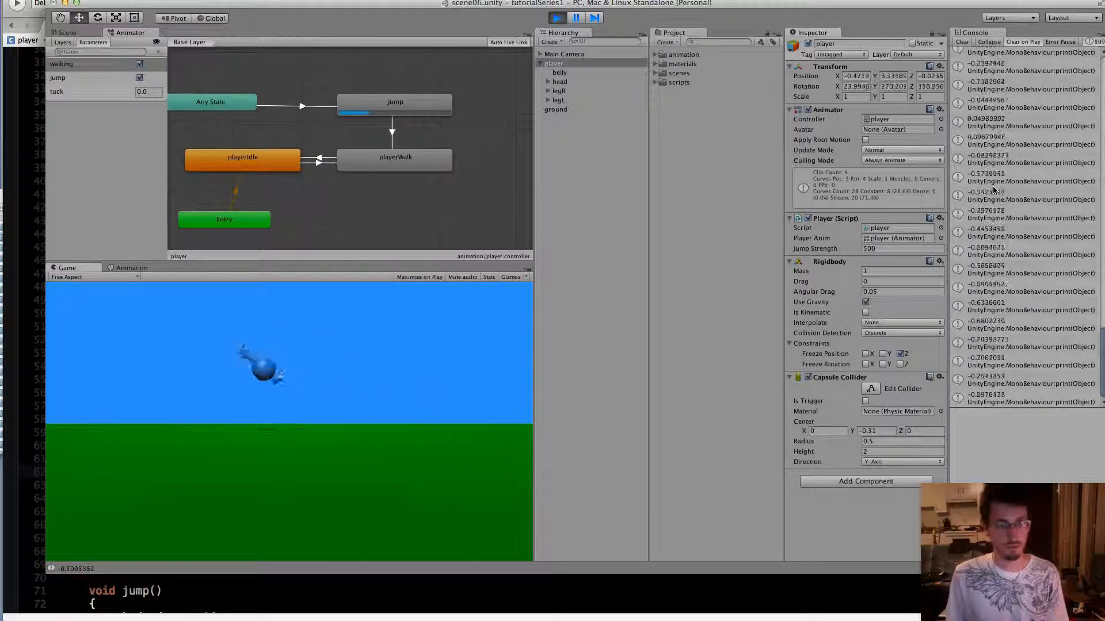
pyautogui.press('Right')
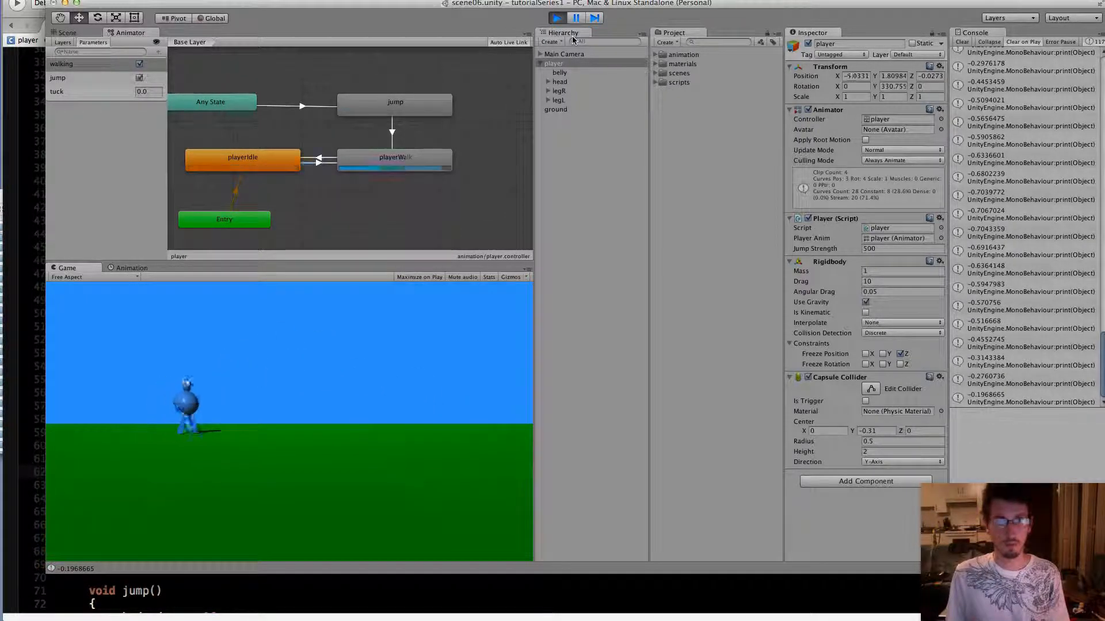
pyautogui.press('space')
pyautogui.click(556, 18)
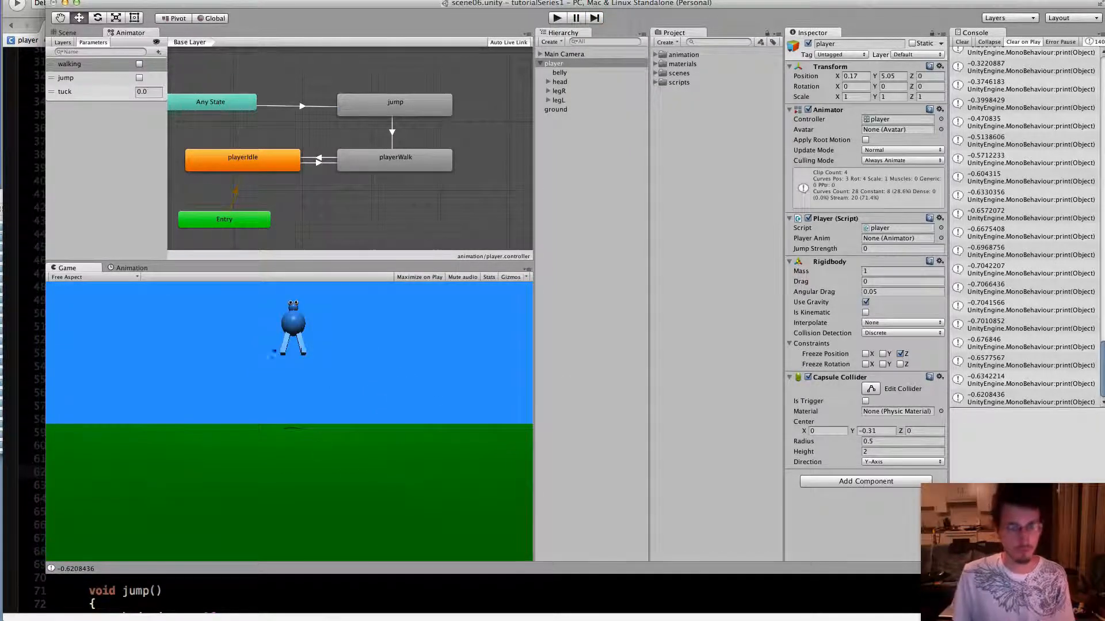
# Switch to MonoDevelop and multiply the printed transform.rotation.x by -2f in the in-the-air else block
pyautogui.click(387, 607)
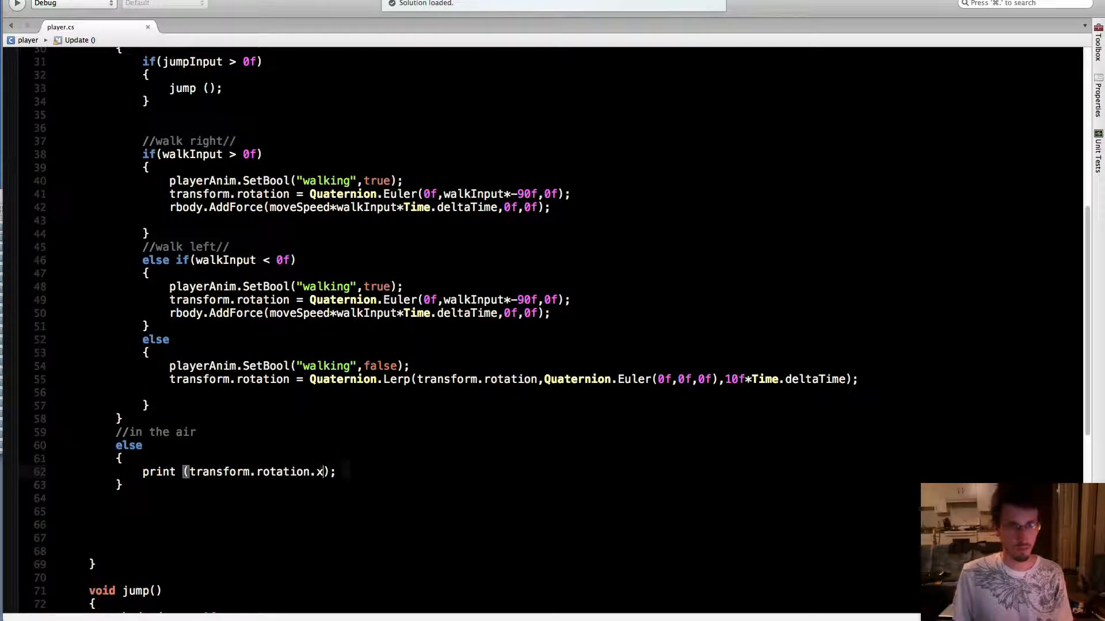
pyautogui.write('*')
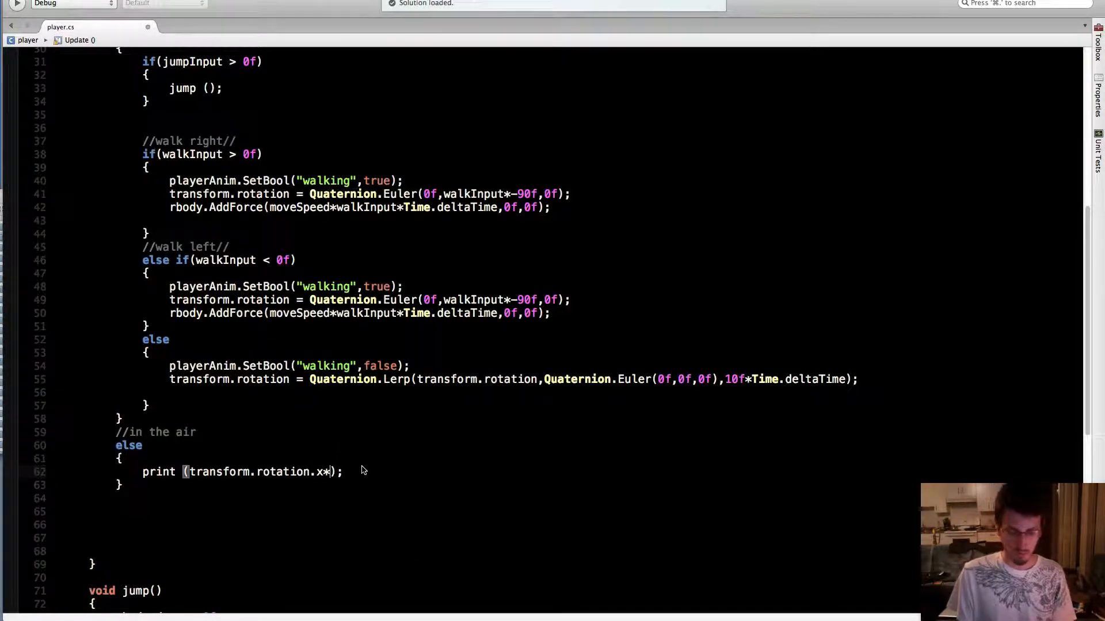
pyautogui.write('-2f')
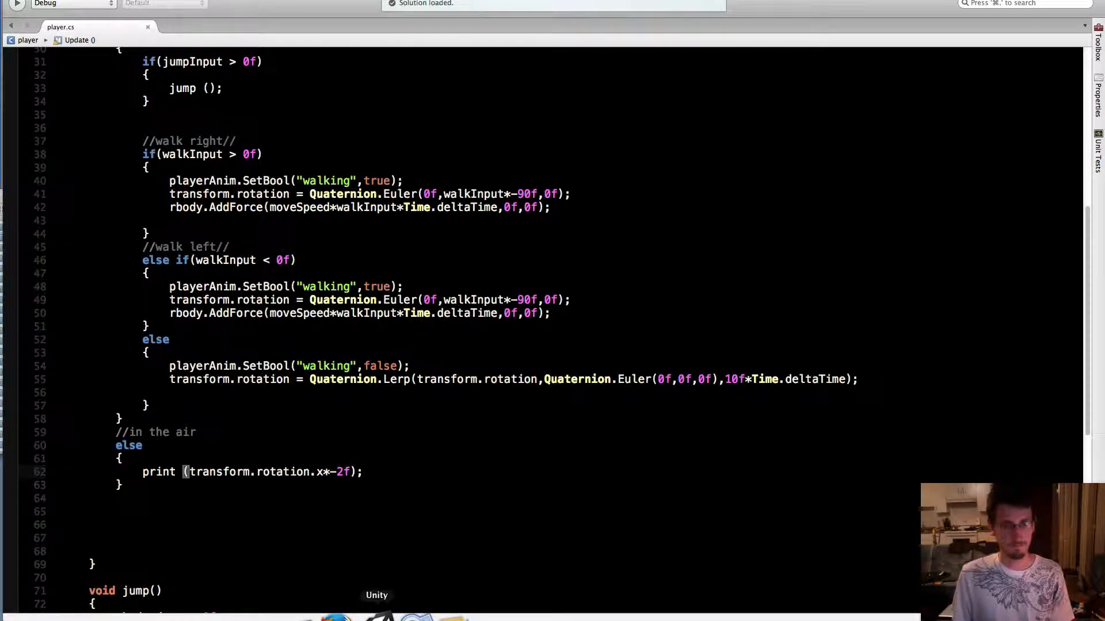
# Switch to Unity and play-test jumps in both directions to check the scaled rotation values in the Console, stopping the game at the end
pyautogui.click(379, 616)
pyautogui.click(558, 18)
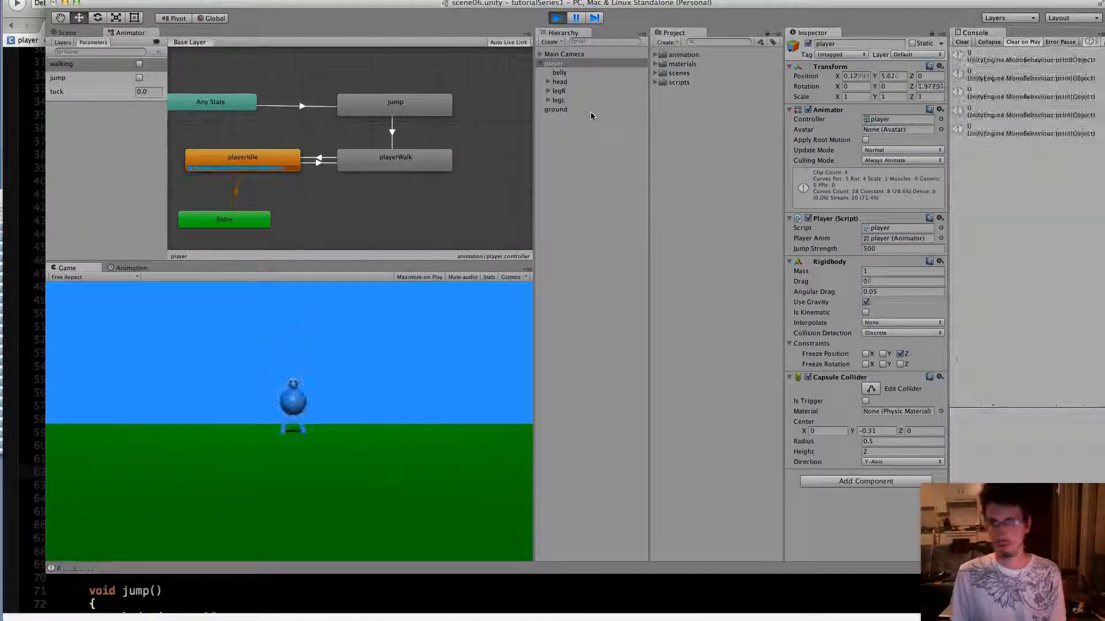
pyautogui.press('Right')
pyautogui.press('space')
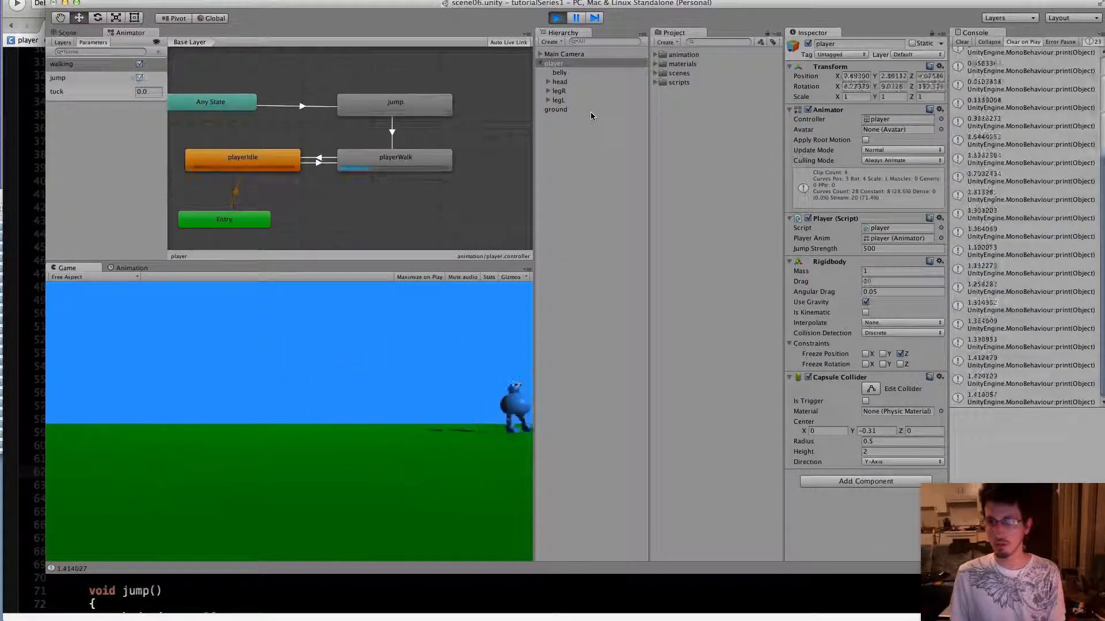
pyautogui.press('Left')
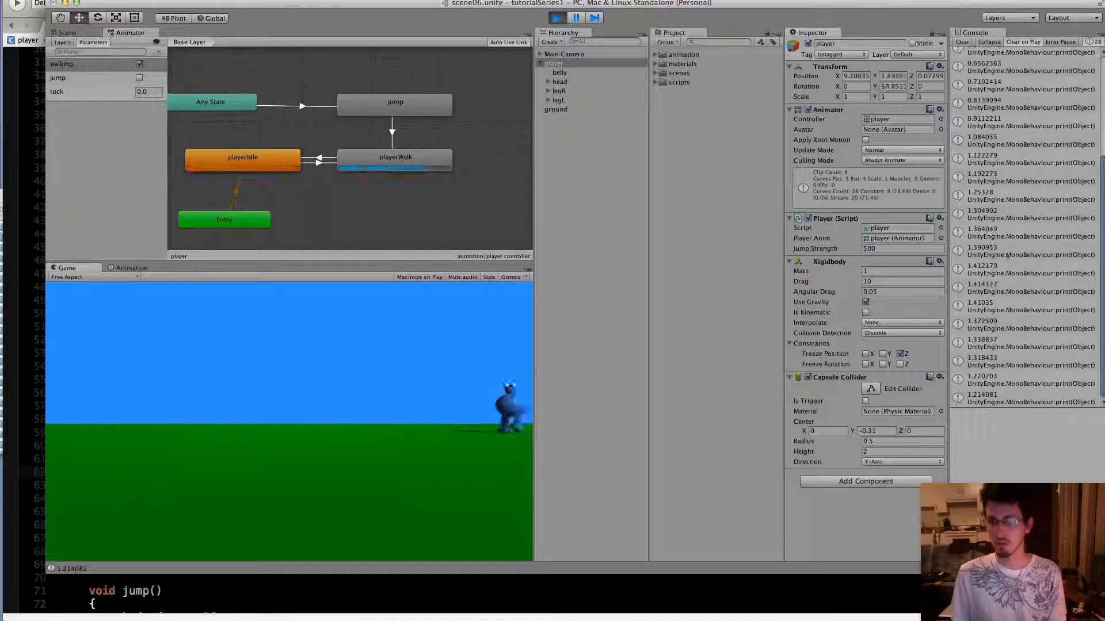
pyautogui.press('space')
pyautogui.press('Right')
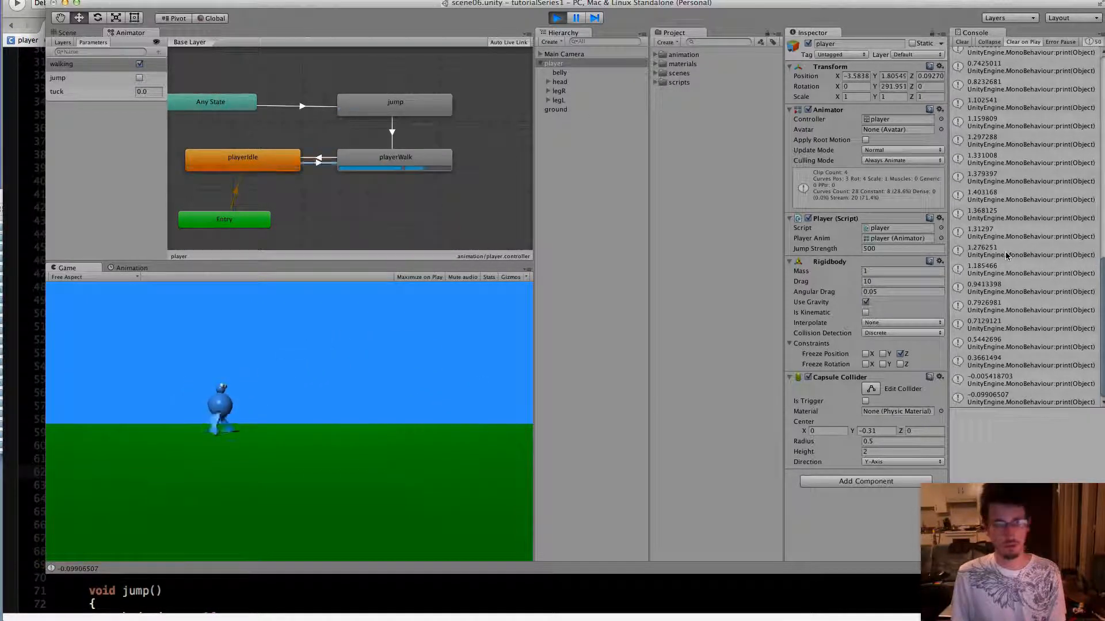
pyautogui.press('space')
pyautogui.press('Left')
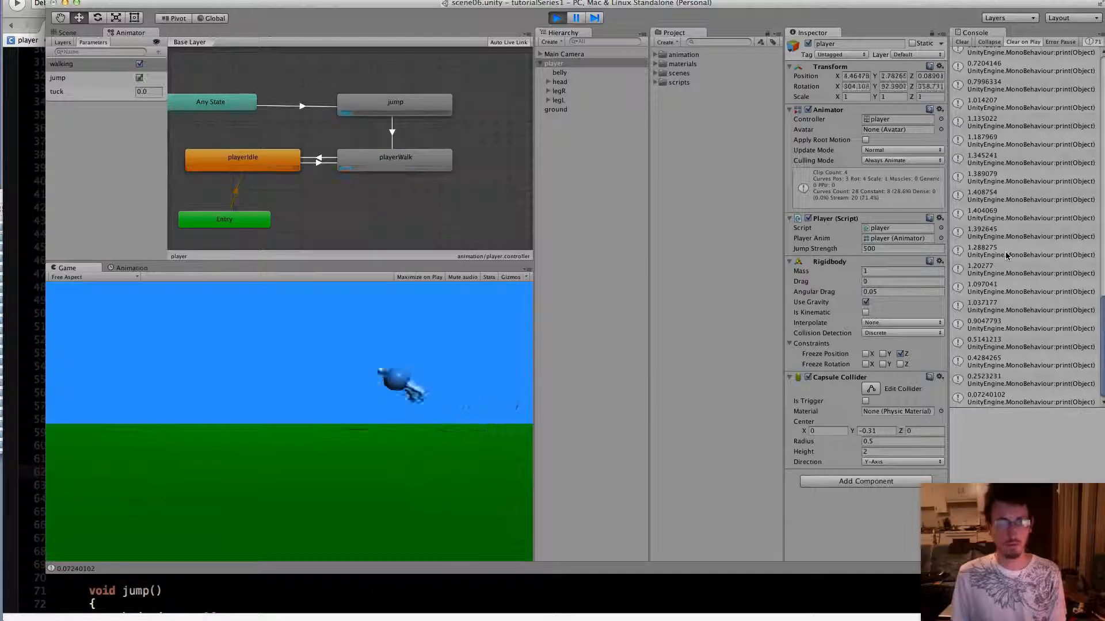
pyautogui.press('Right')
pyautogui.press('space')
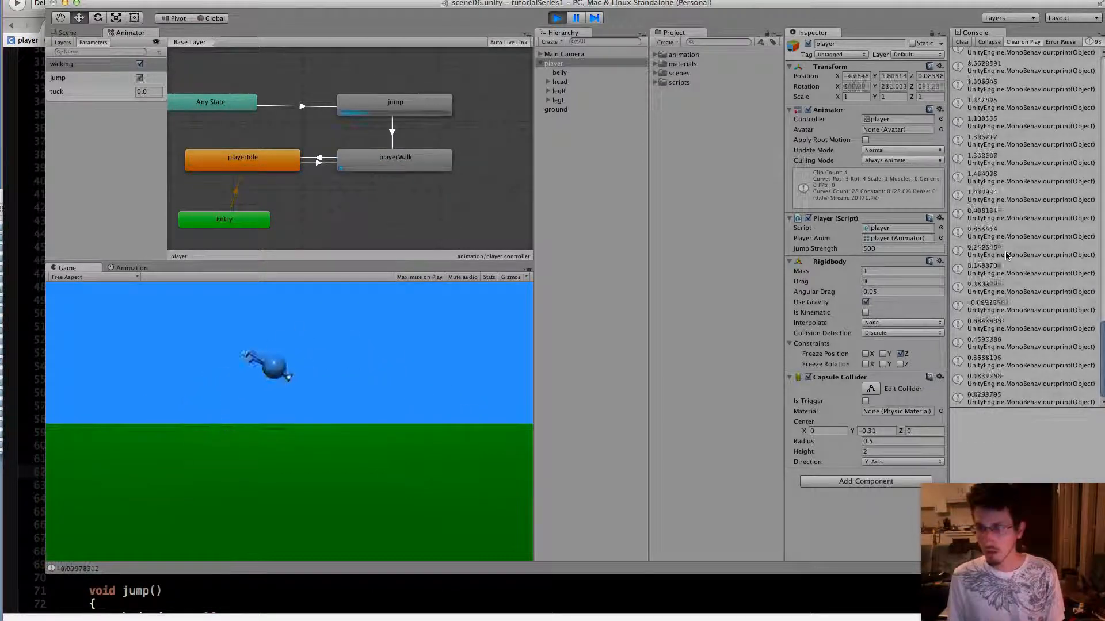
pyautogui.press('Left')
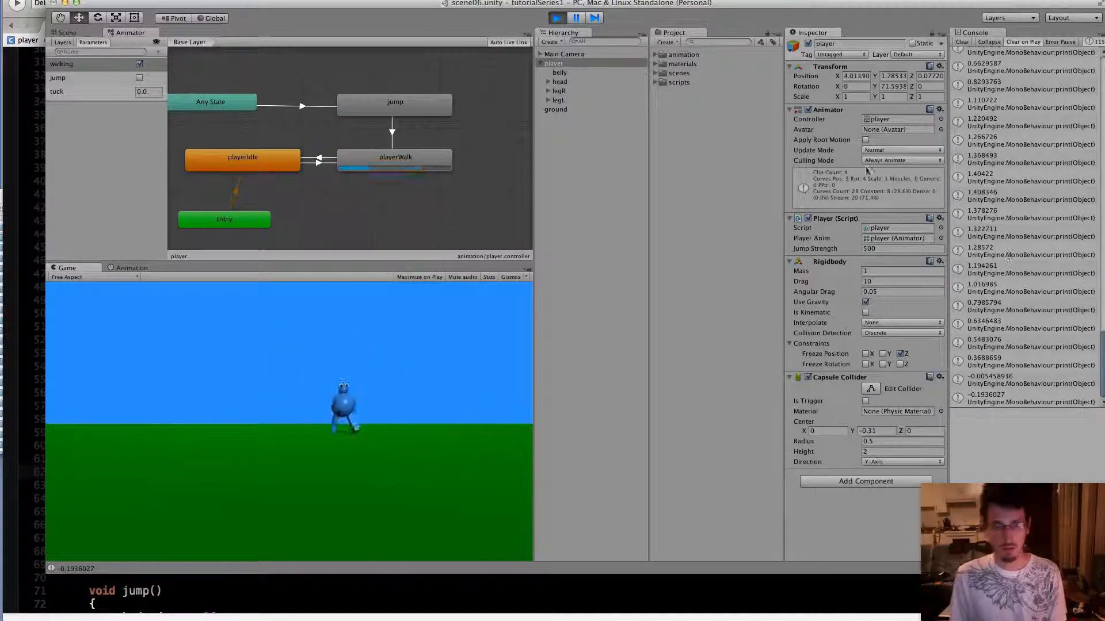
pyautogui.click(557, 18)
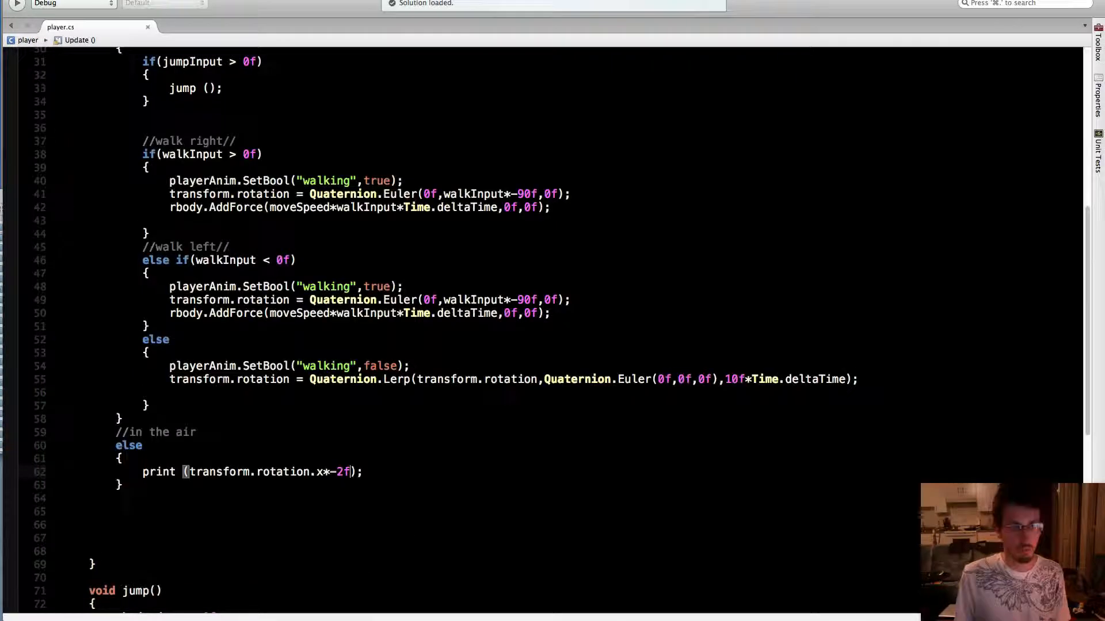
# Switch to MonoDevelop and add a playerAnim.SetFloat("tuck",); call below the print line, leaving its second argument empty
pyautogui.press('super+Tab')
pyautogui.click(369, 472)
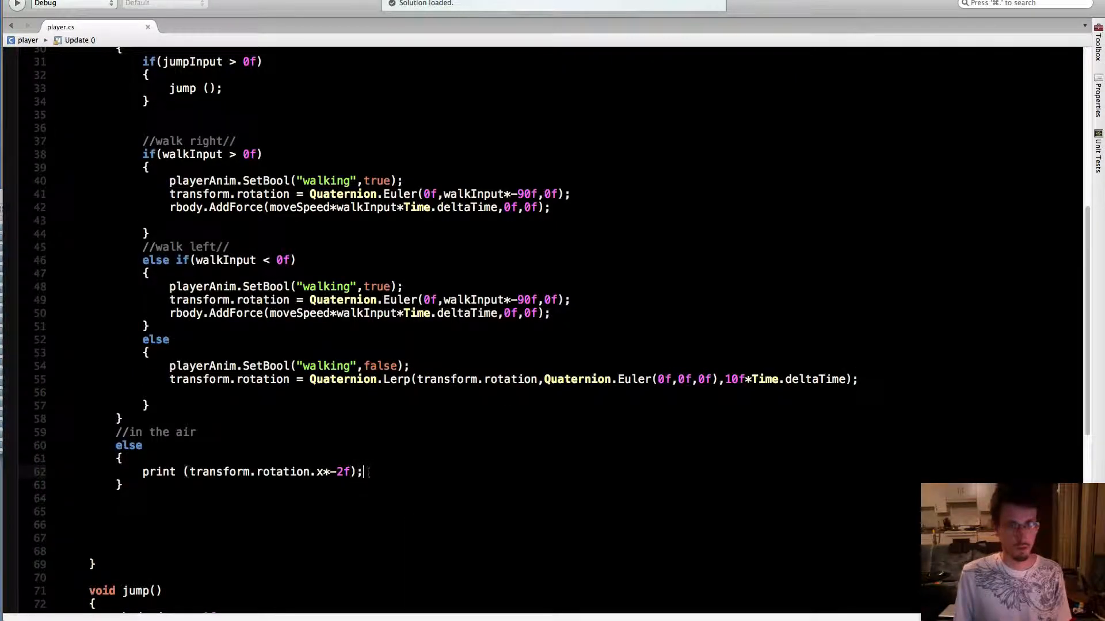
pyautogui.press('Return')
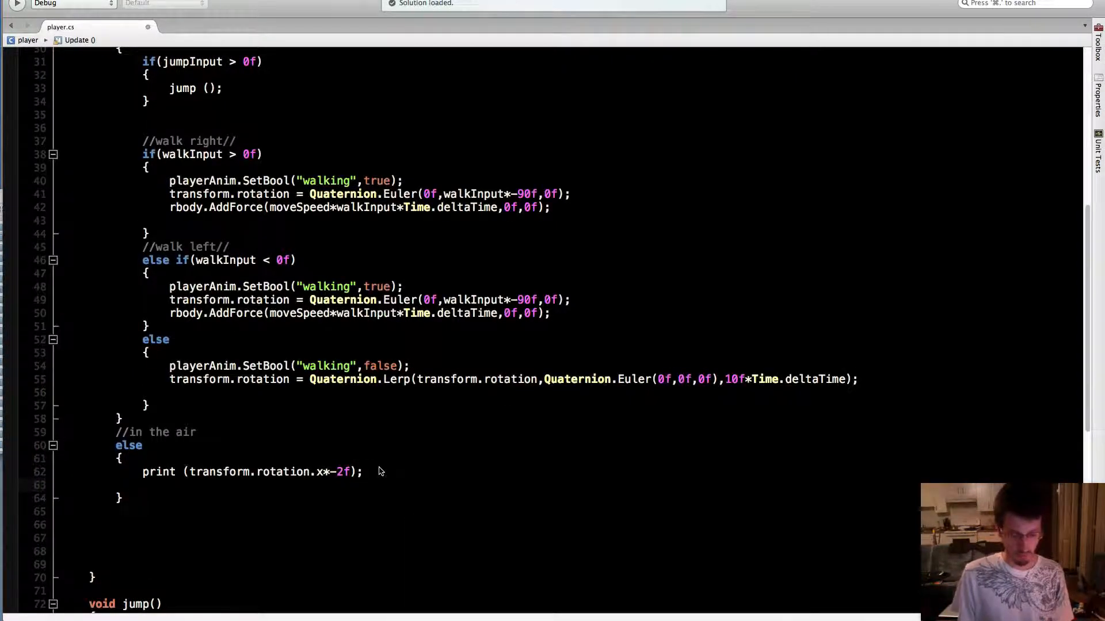
pyautogui.write('player')
pyautogui.press('Down')
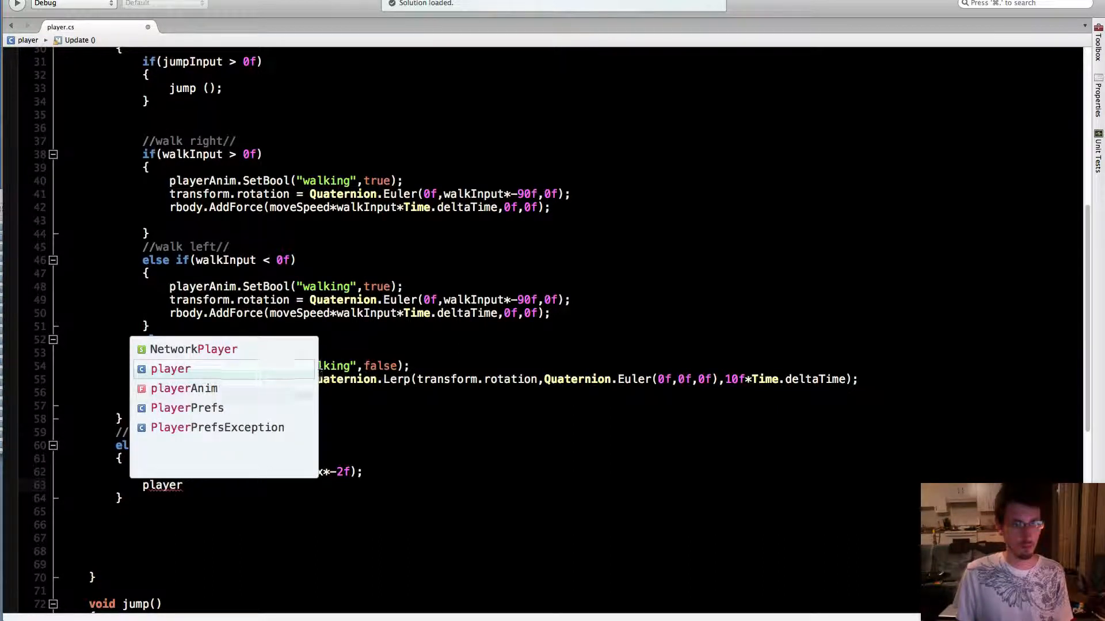
pyautogui.press('Return')
pyautogui.write('.setF')
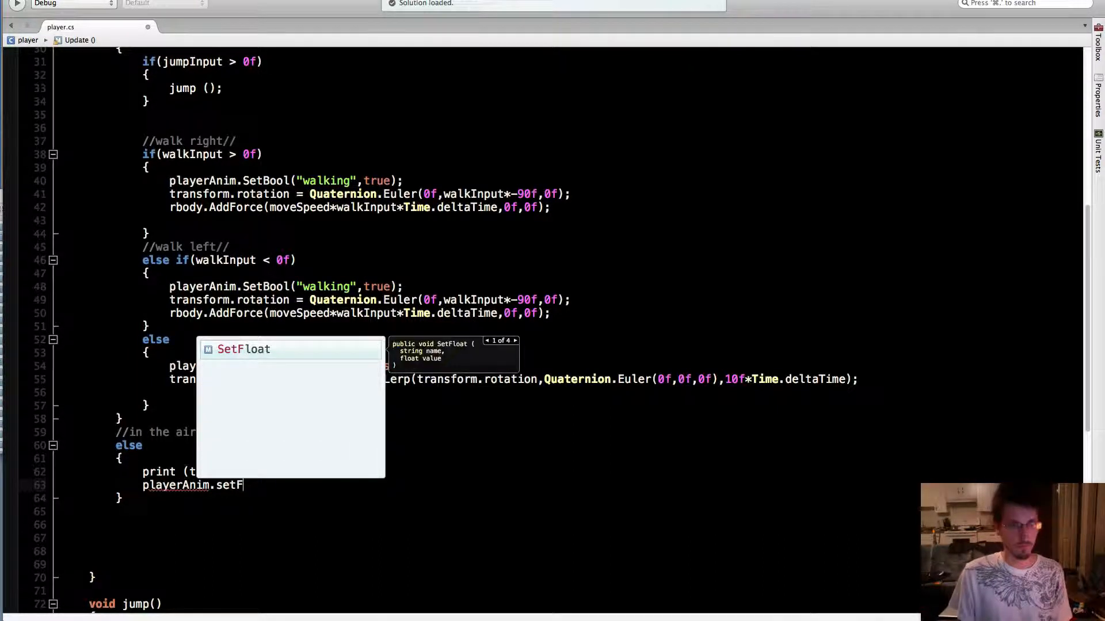
pyautogui.press('Return')
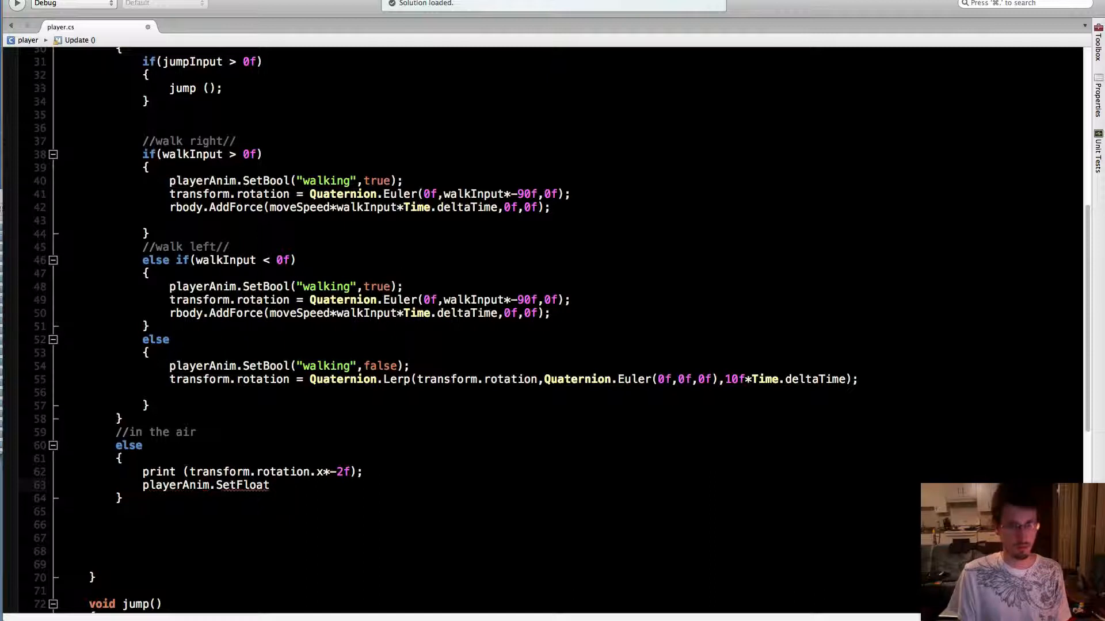
pyautogui.write('();')
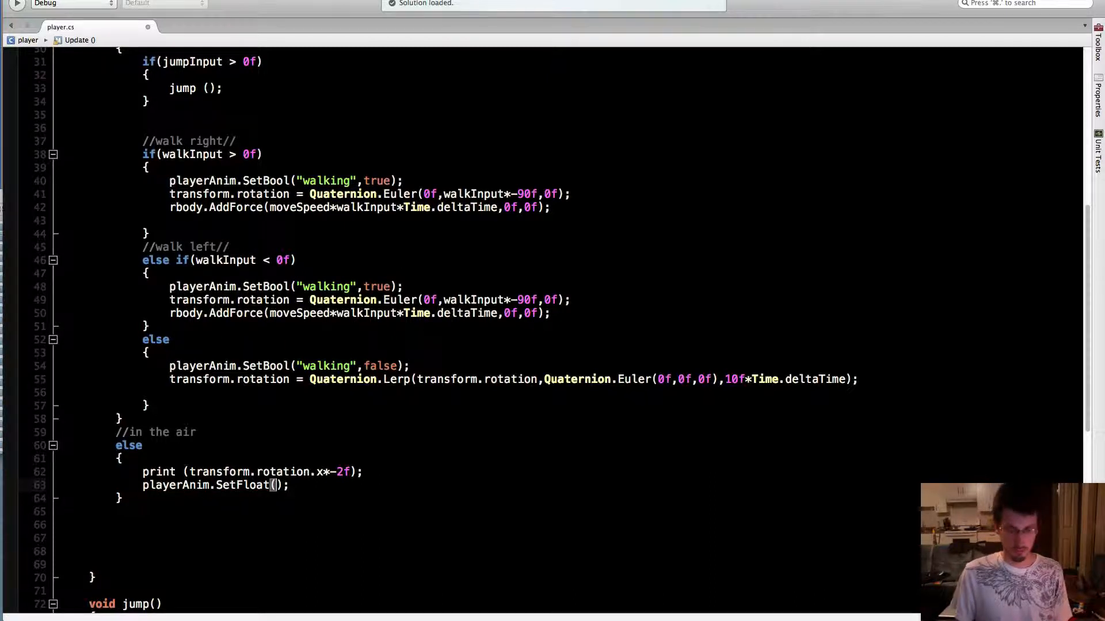
pyautogui.write('"tuck')
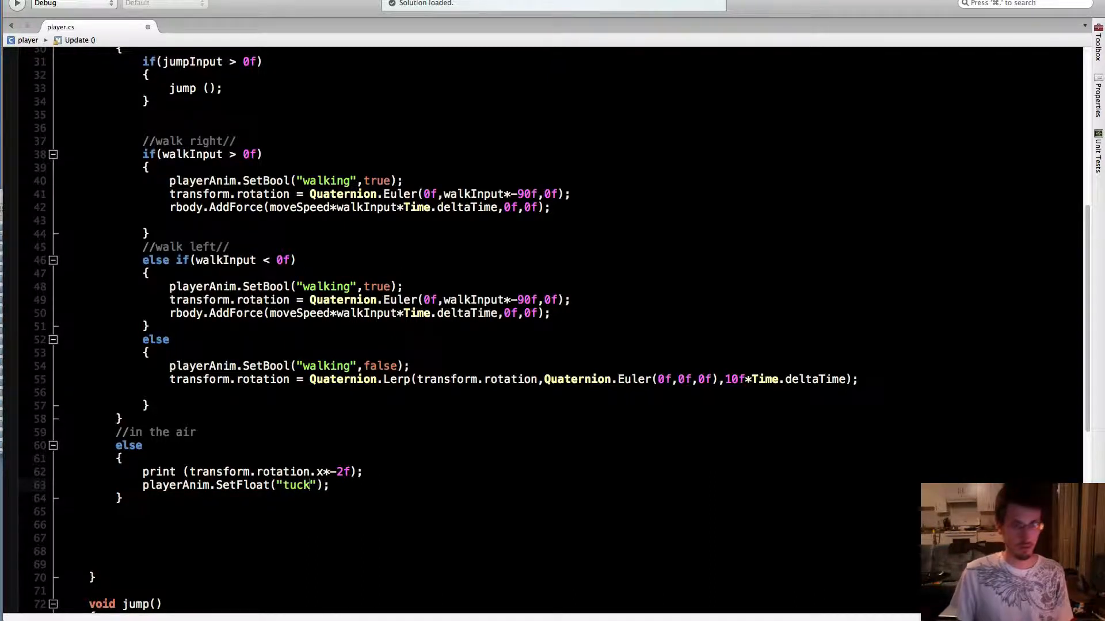
pyautogui.write(',')
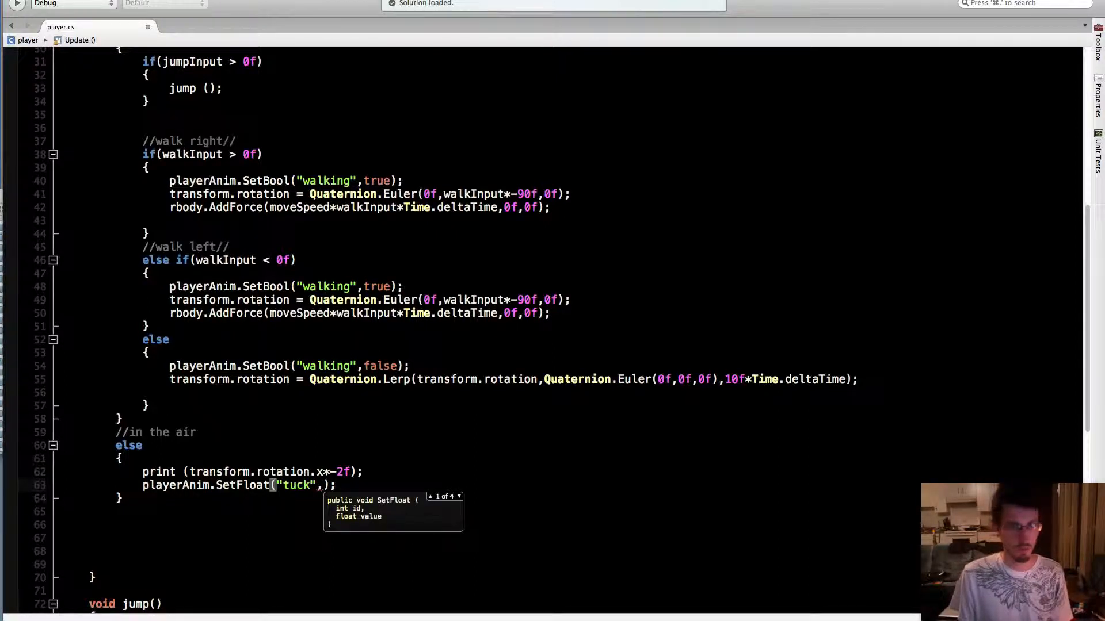
# Move transform.rotation.x*-2f from the print call into SetFloat as its second argument, and delete the empty print line
pyautogui.moveTo(190, 471); pyautogui.dragTo(338, 471)
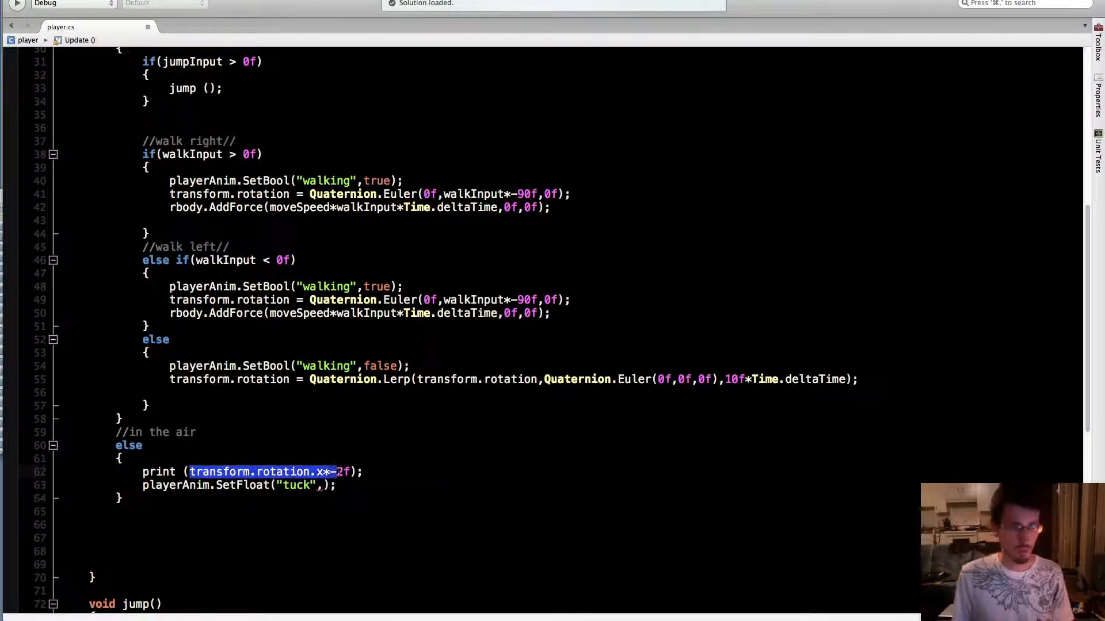
pyautogui.press('super+x')
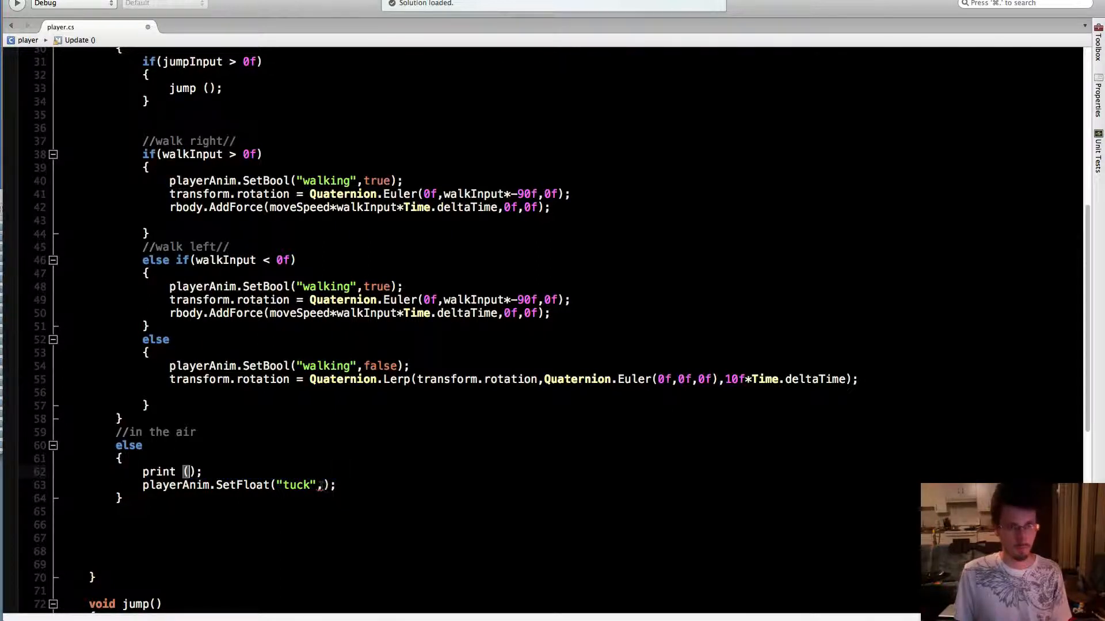
pyautogui.click(321, 485)
pyautogui.press('super+v')
pyautogui.moveTo(238, 472); pyautogui.dragTo(128, 472)
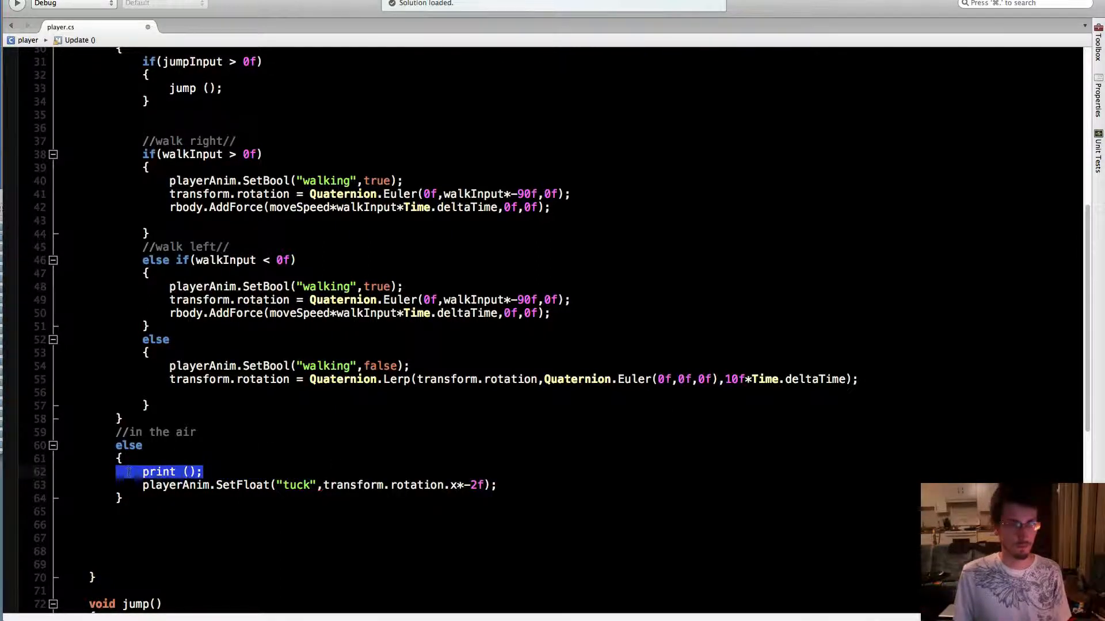
pyautogui.press('BackSpace')
pyautogui.press('BackSpace')
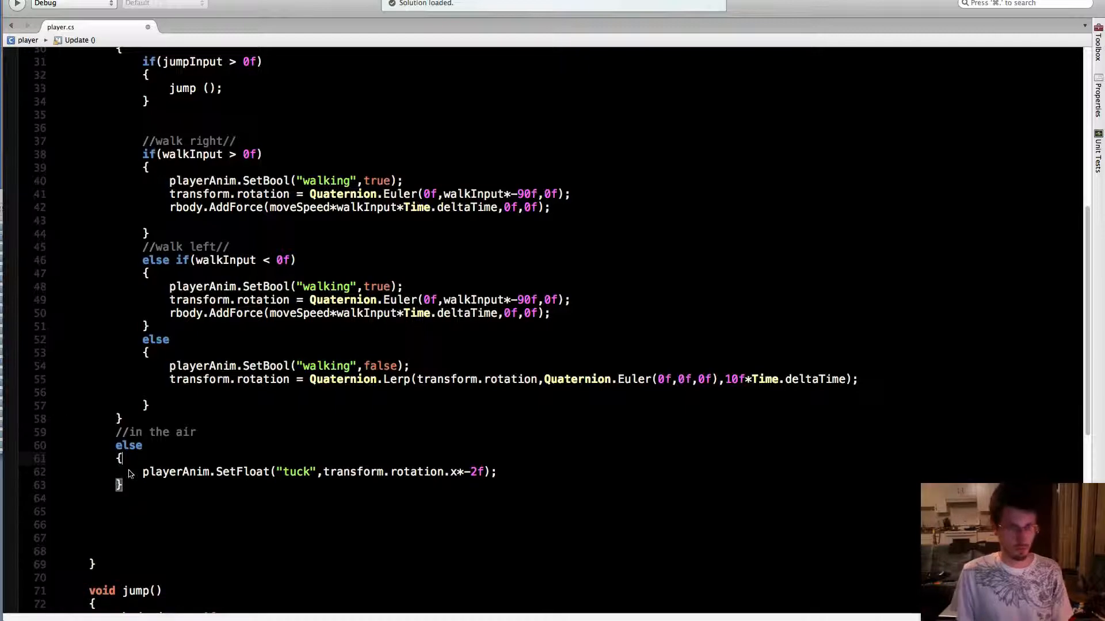
# Switch to Unity and play-test walking and jumping in both directions to check the tuck parameter, stopping the game at the end
pyautogui.click(371, 614)
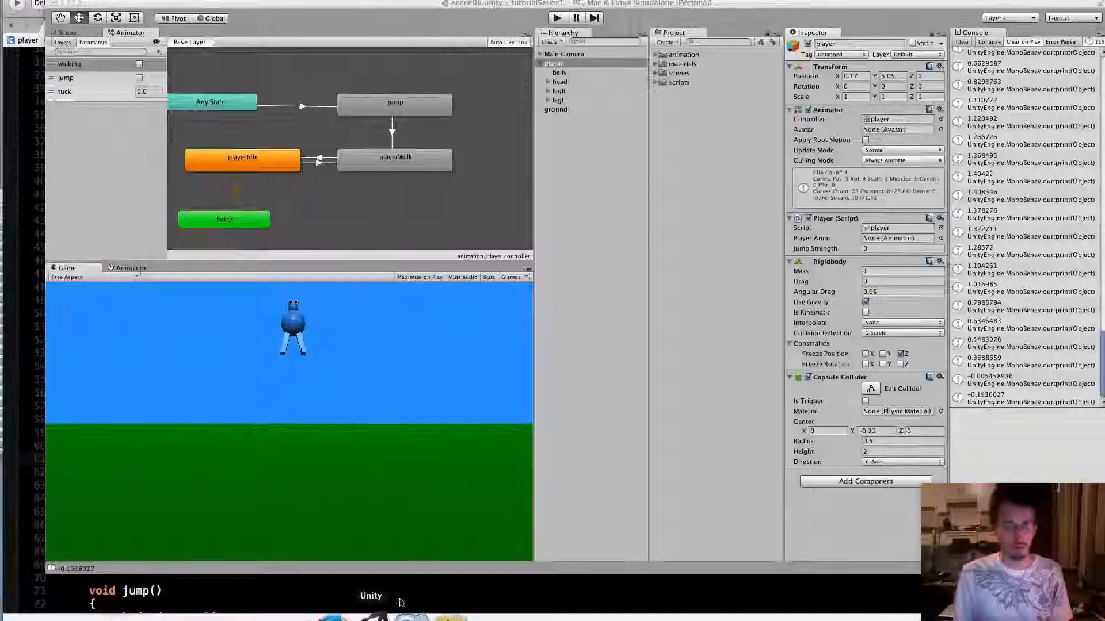
pyautogui.click(556, 18)
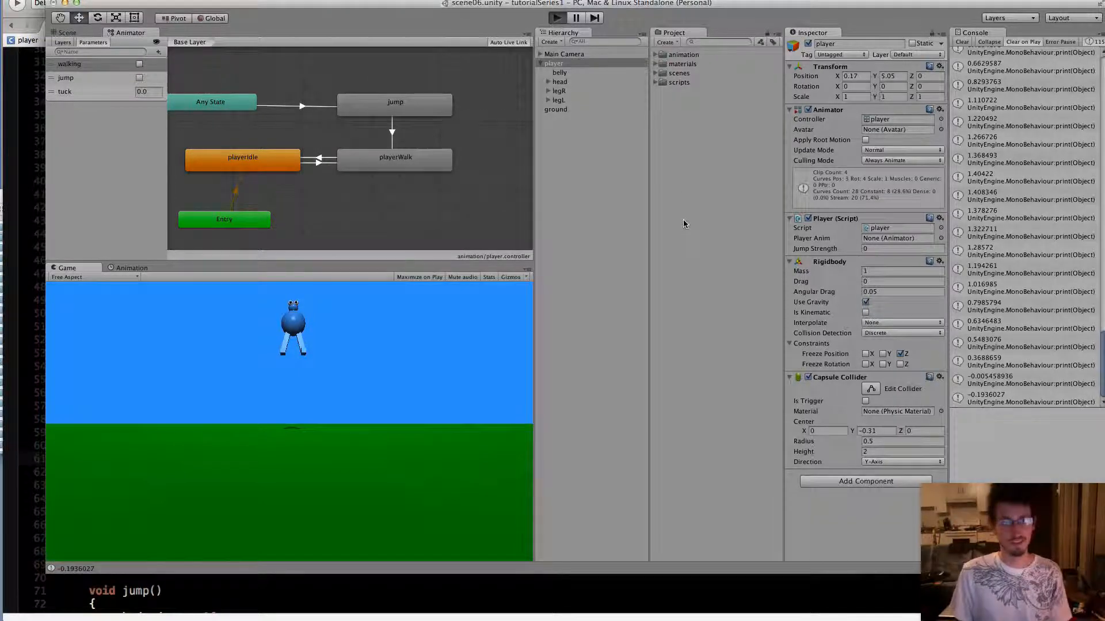
pyautogui.press('Left')
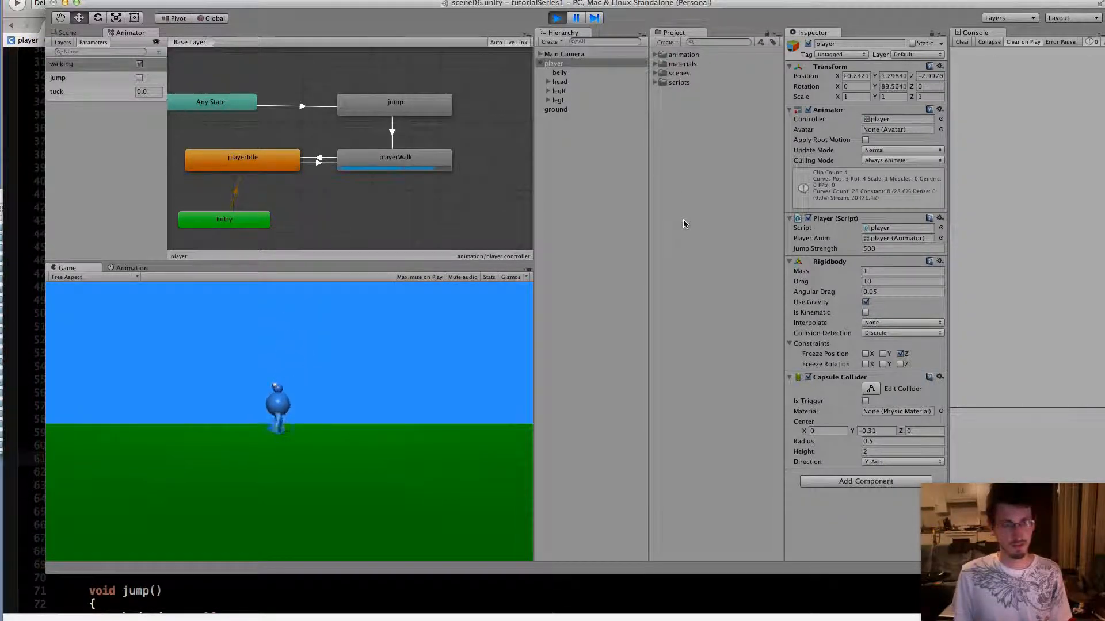
pyautogui.press('Right')
pyautogui.press('space')
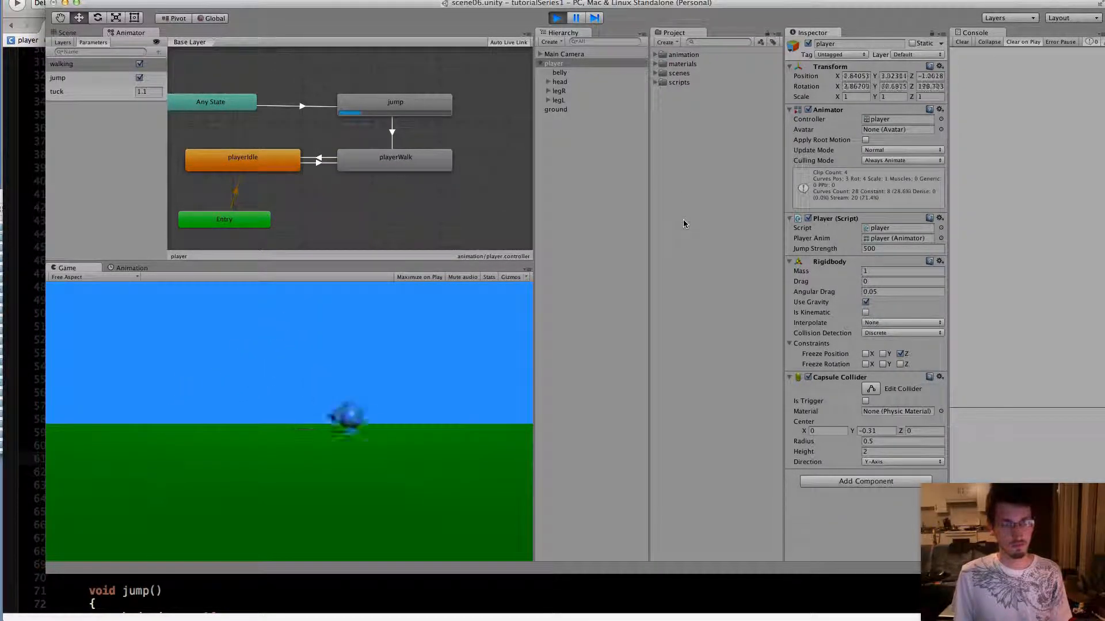
pyautogui.press('Left')
pyautogui.press('space')
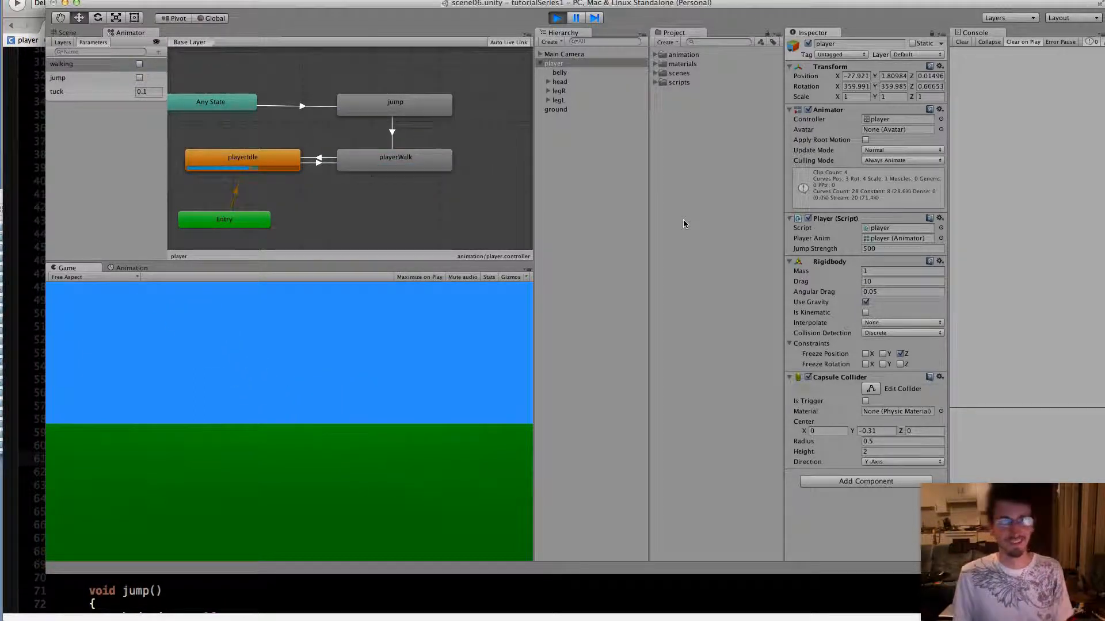
pyautogui.click(554, 18)
# Switch to MonoDevelop and add rbody.velocity = new Vector3(); below the AddForce line in jump(), leaving its arguments empty
pyautogui.click(408, 591)
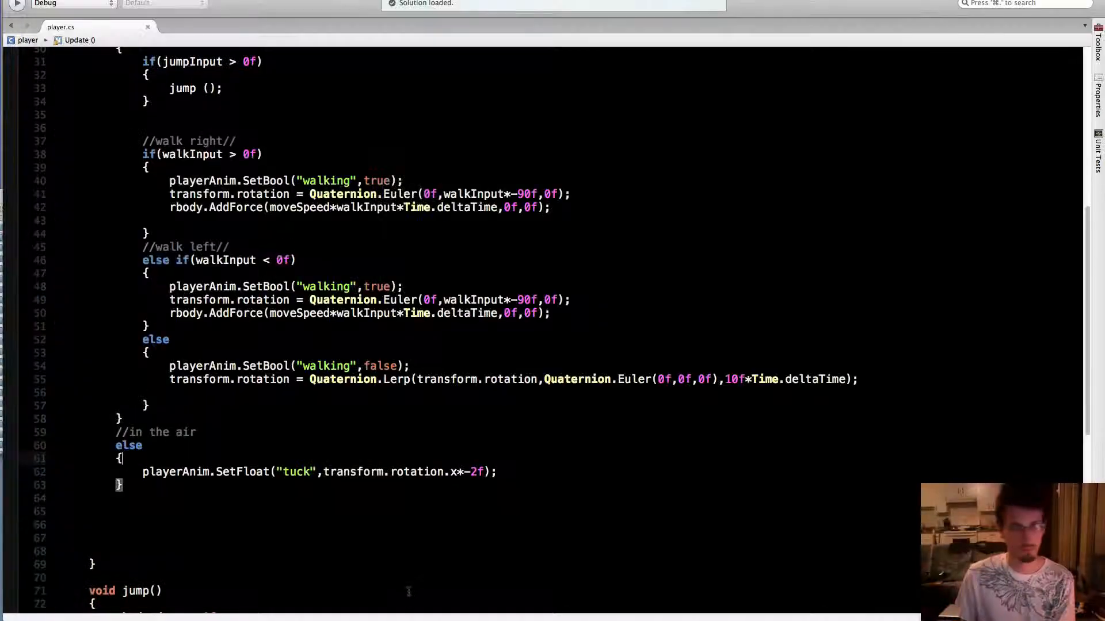
pyautogui.scroll(-10, 406, 532)
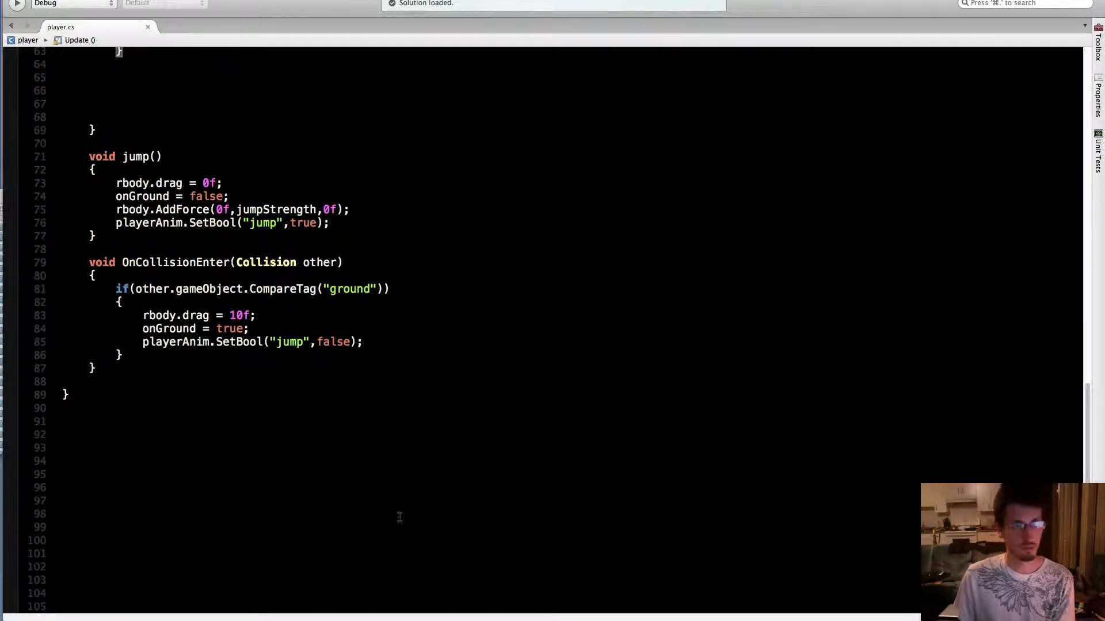
pyautogui.scroll(4, 400, 517)
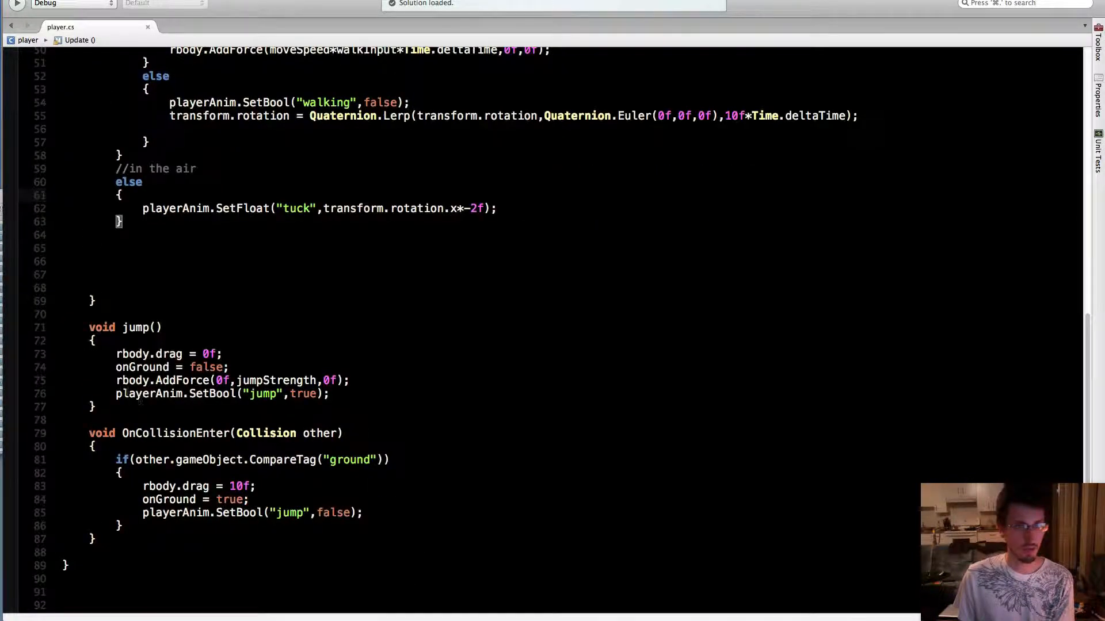
pyautogui.click(360, 381)
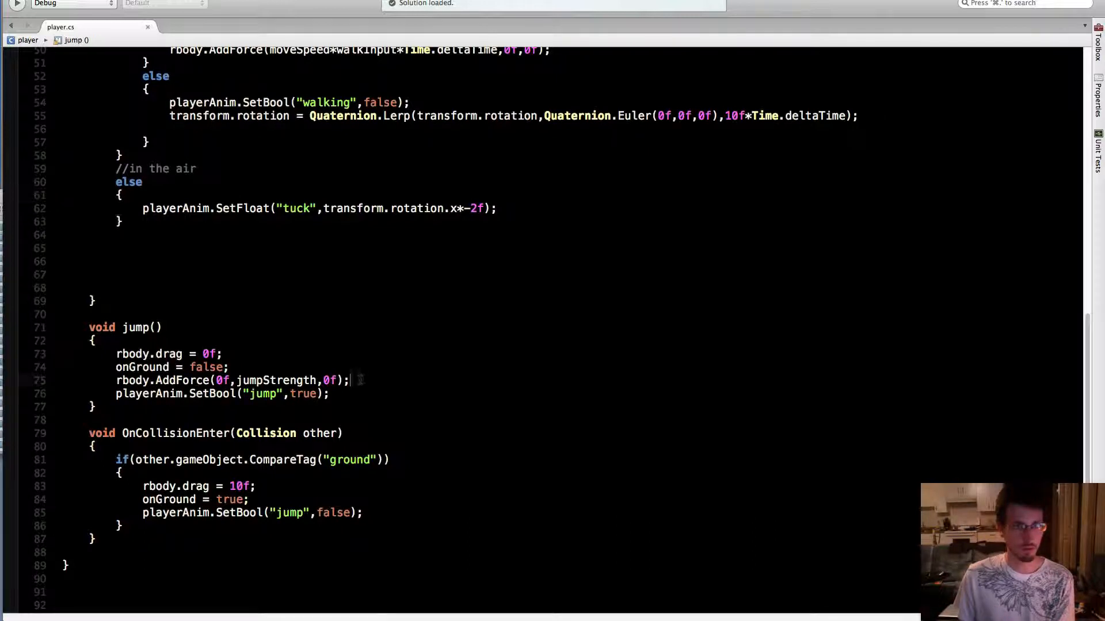
pyautogui.press('Return')
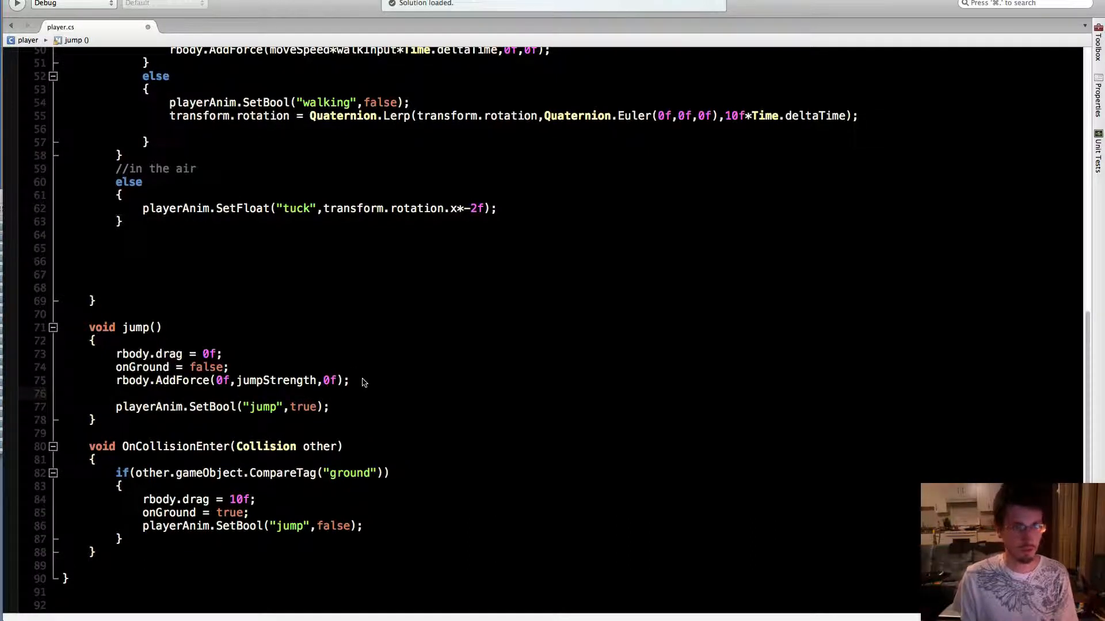
pyautogui.write('rbod')
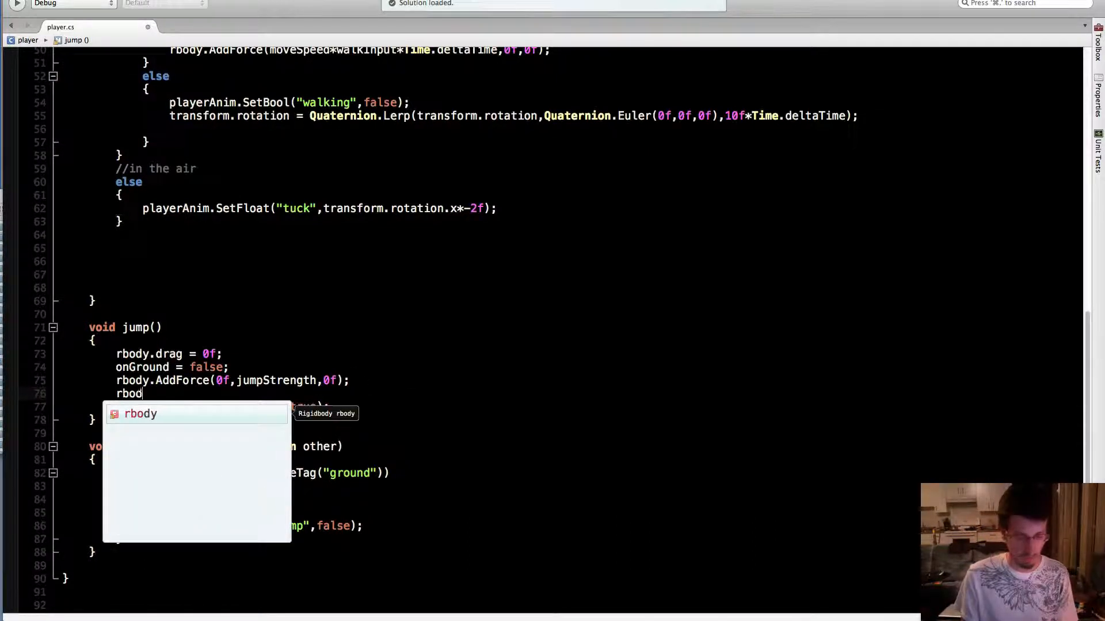
pyautogui.write('y.Set')
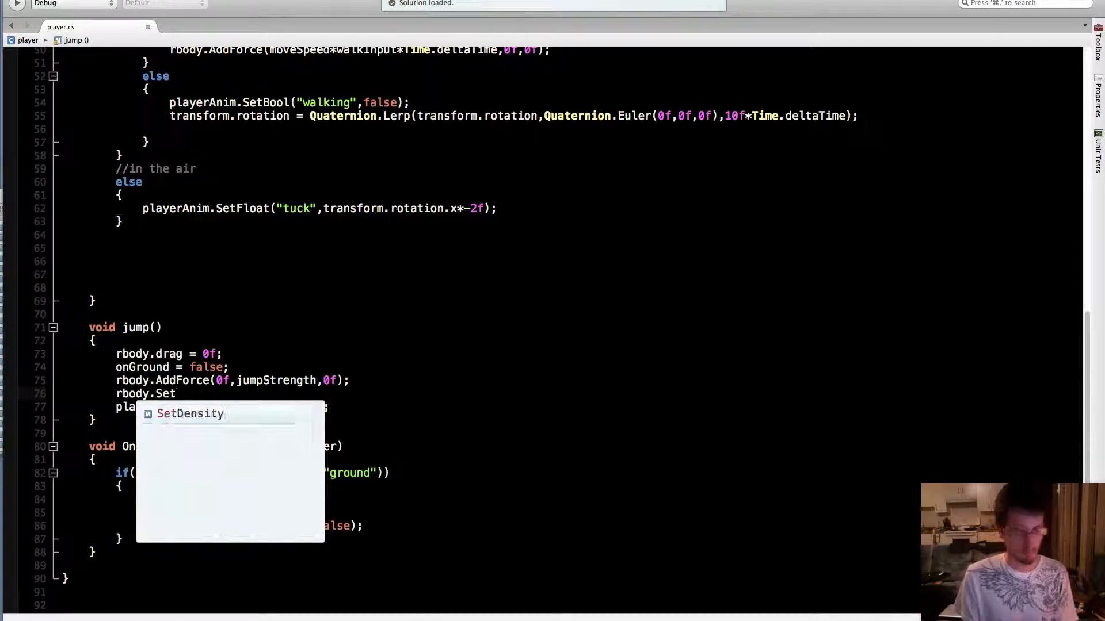
pyautogui.press('BackSpace')
pyautogui.press('BackSpace')
pyautogui.press('BackSpace')
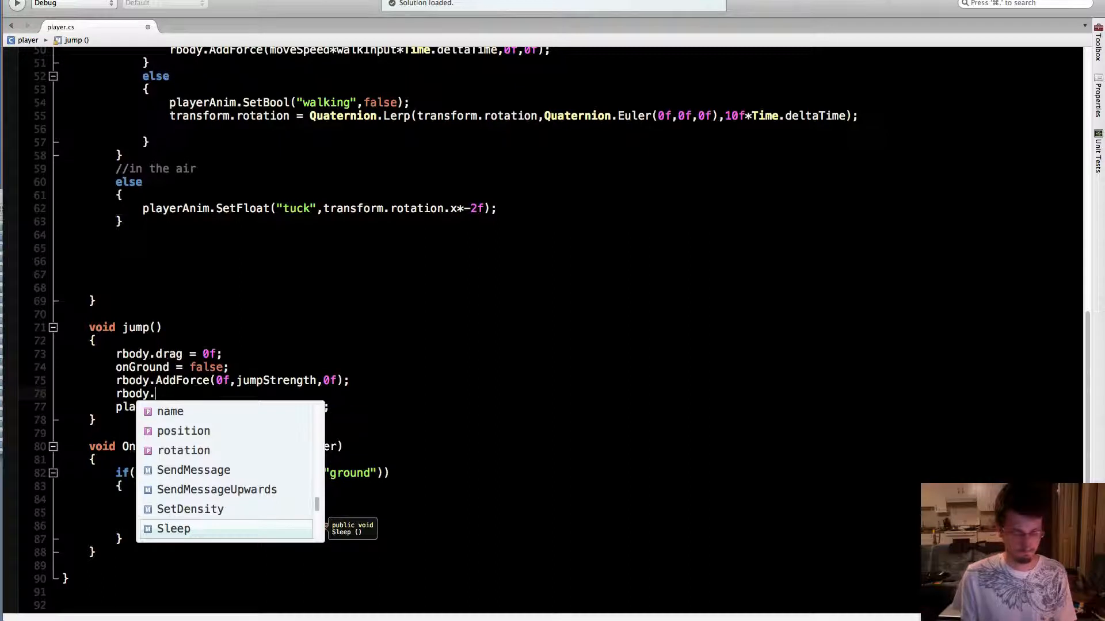
pyautogui.write('ve')
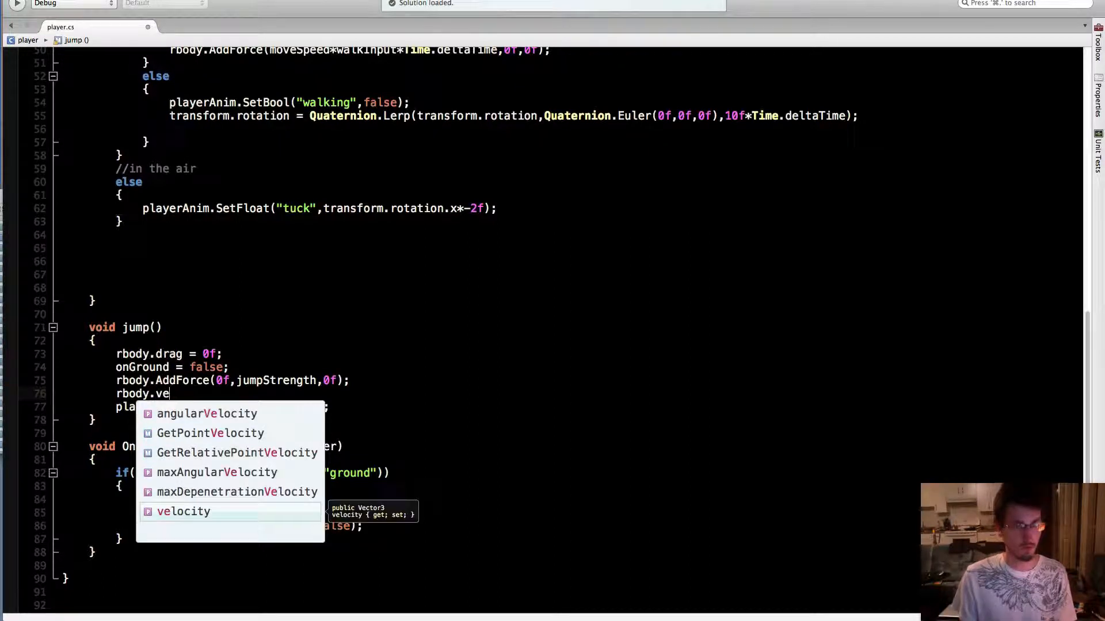
pyautogui.write('locity = new ')
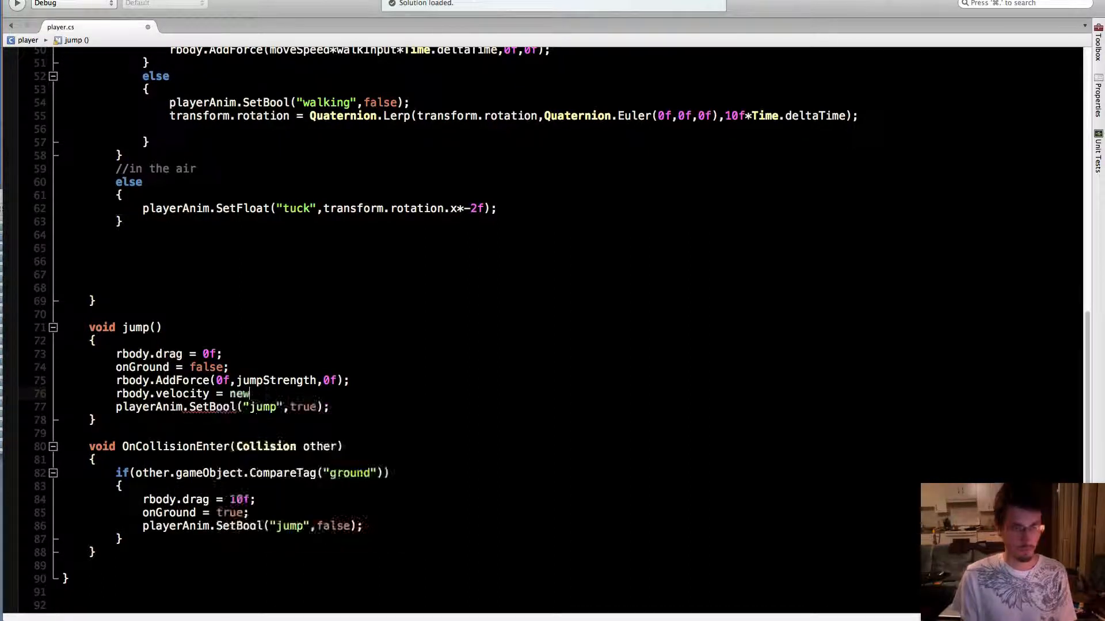
pyautogui.write('Vector')
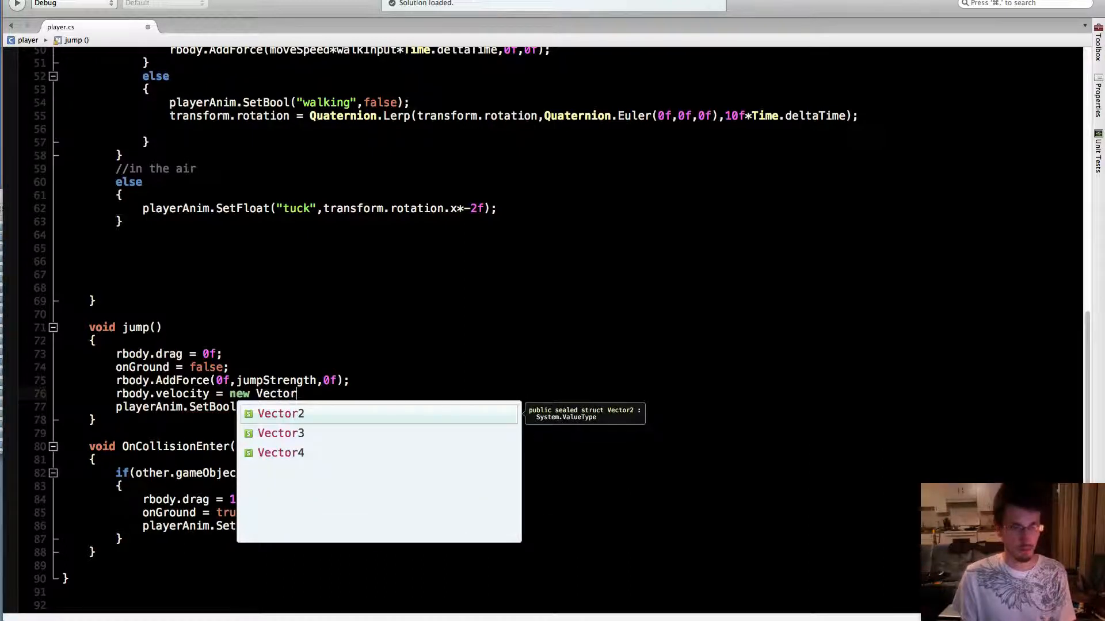
pyautogui.write('3(')
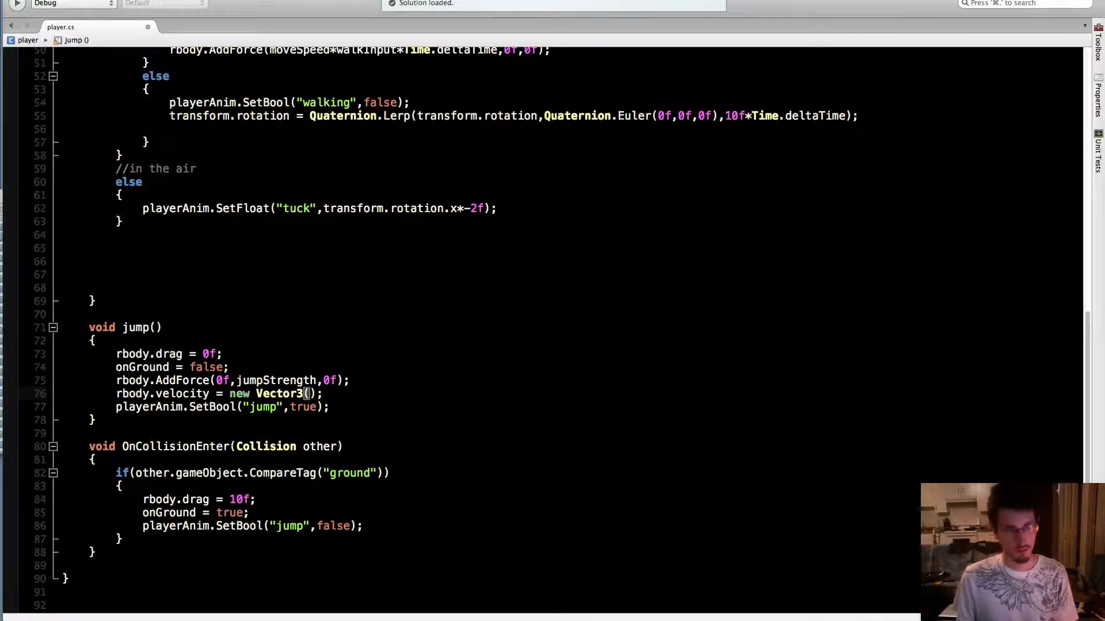
# Enter rbody.velocity.x and rbody.velocity.z as the Vector3's first and third arguments, leaving the second one empty
pyautogui.write('rbo')
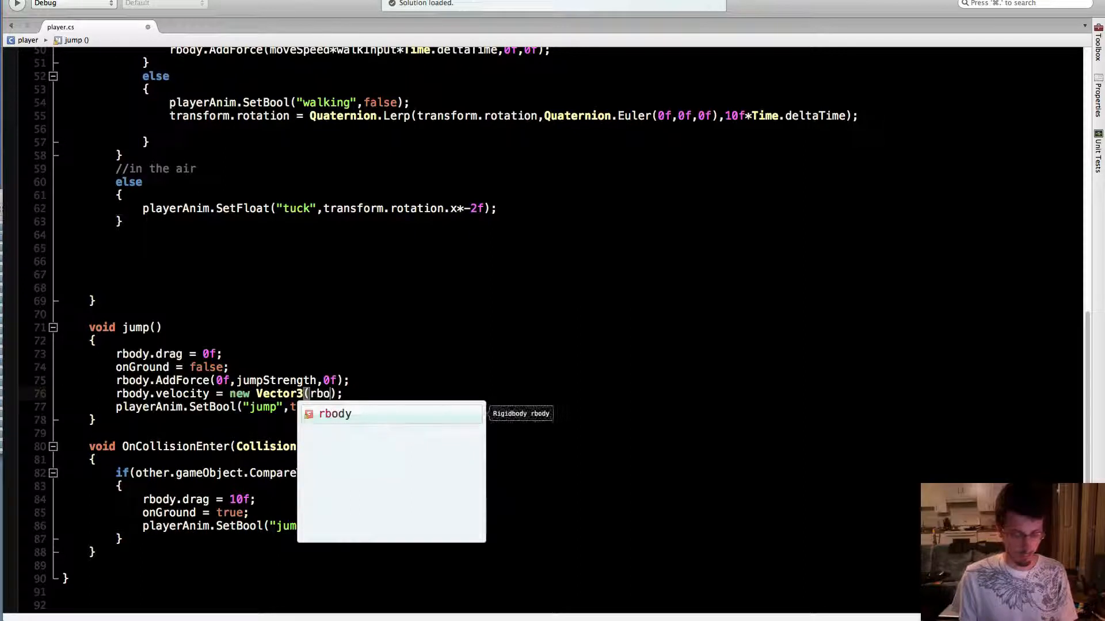
pyautogui.press('Return')
pyautogui.write('.v')
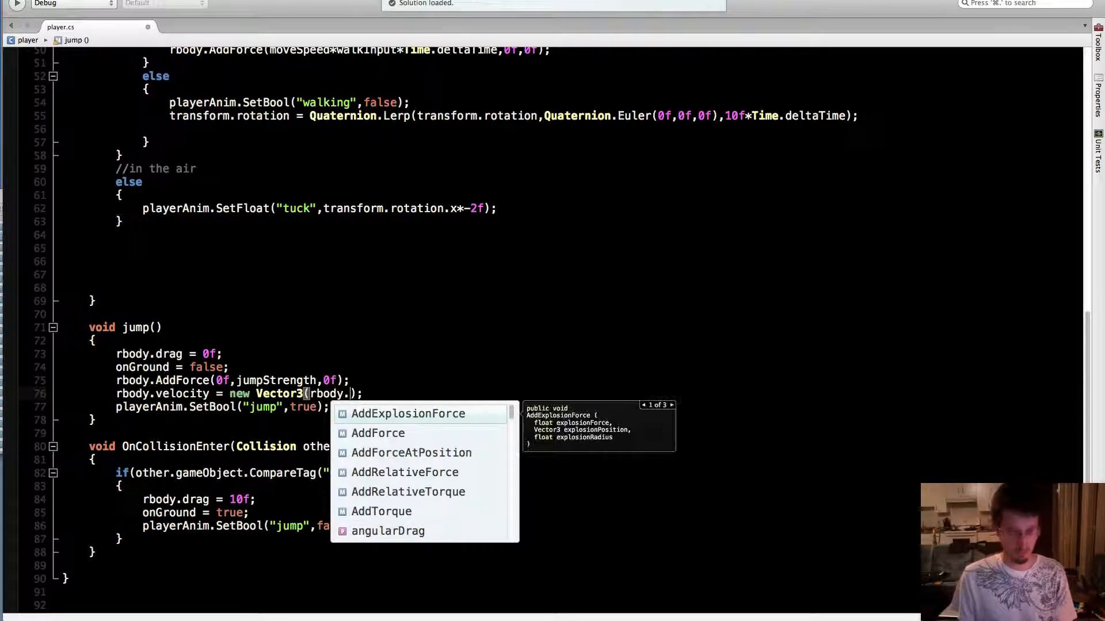
pyautogui.write('e')
pyautogui.press('Return')
pyautogui.write('.')
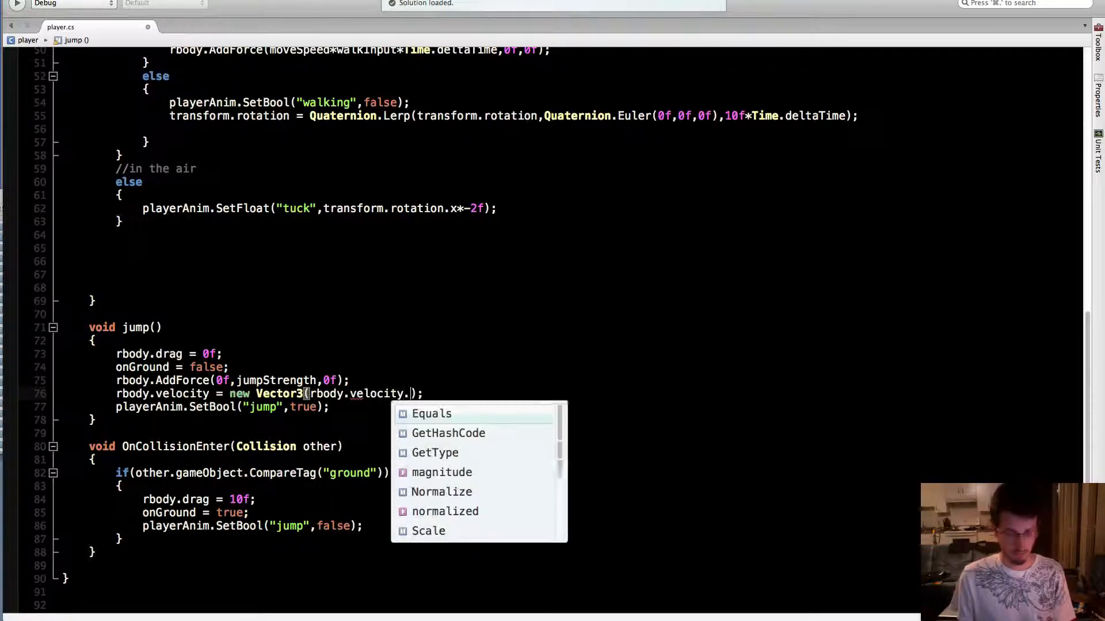
pyautogui.write('x')
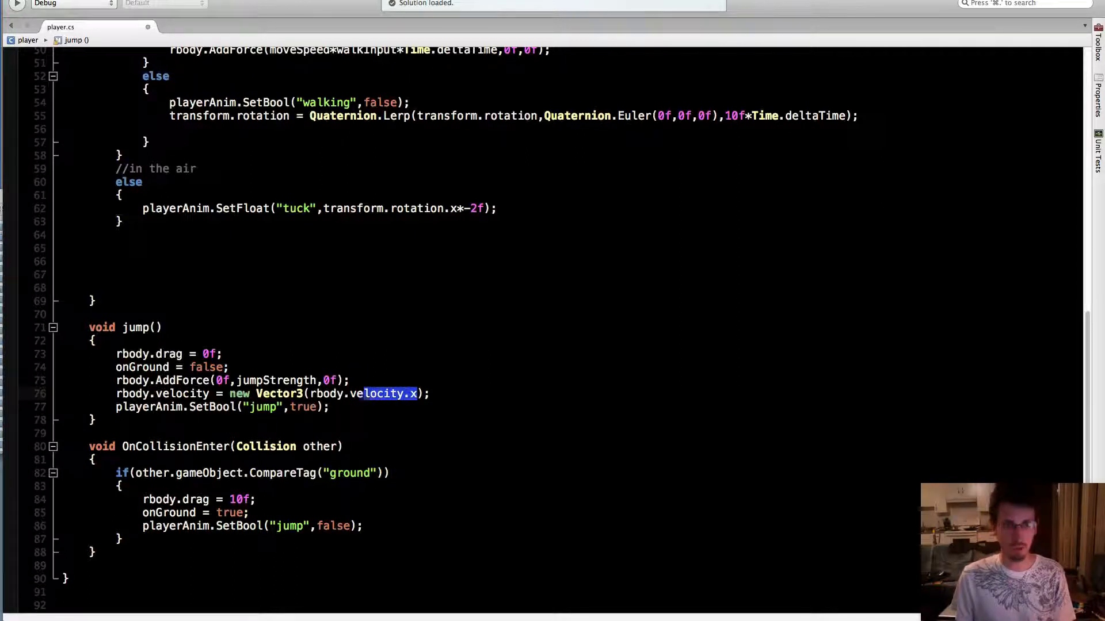
pyautogui.press('Right')
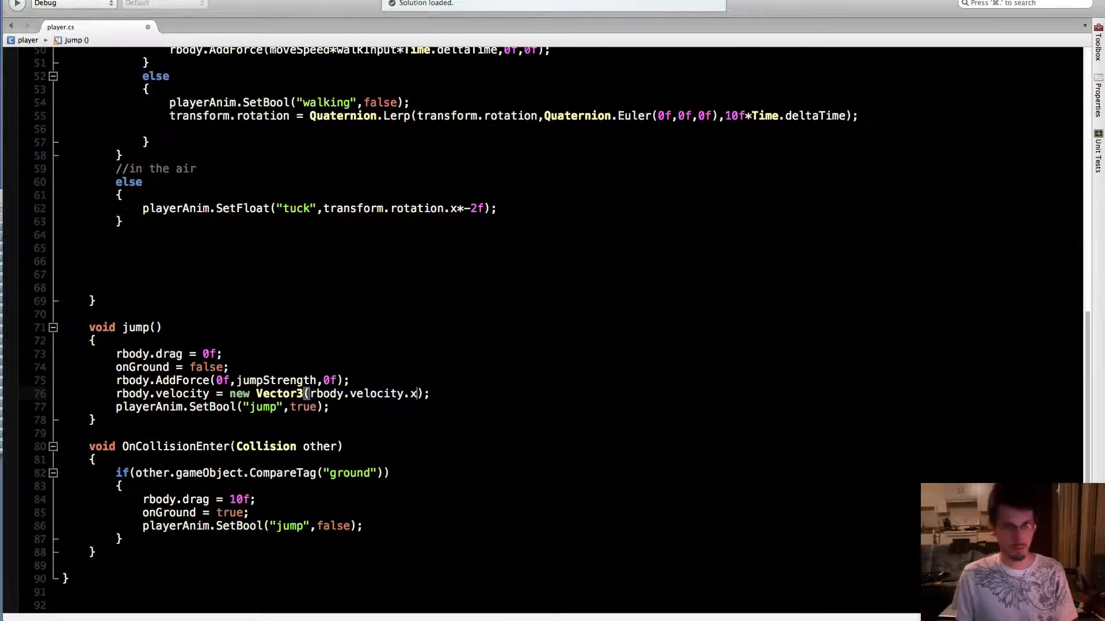
pyautogui.write(',,rbody.velocity.x')
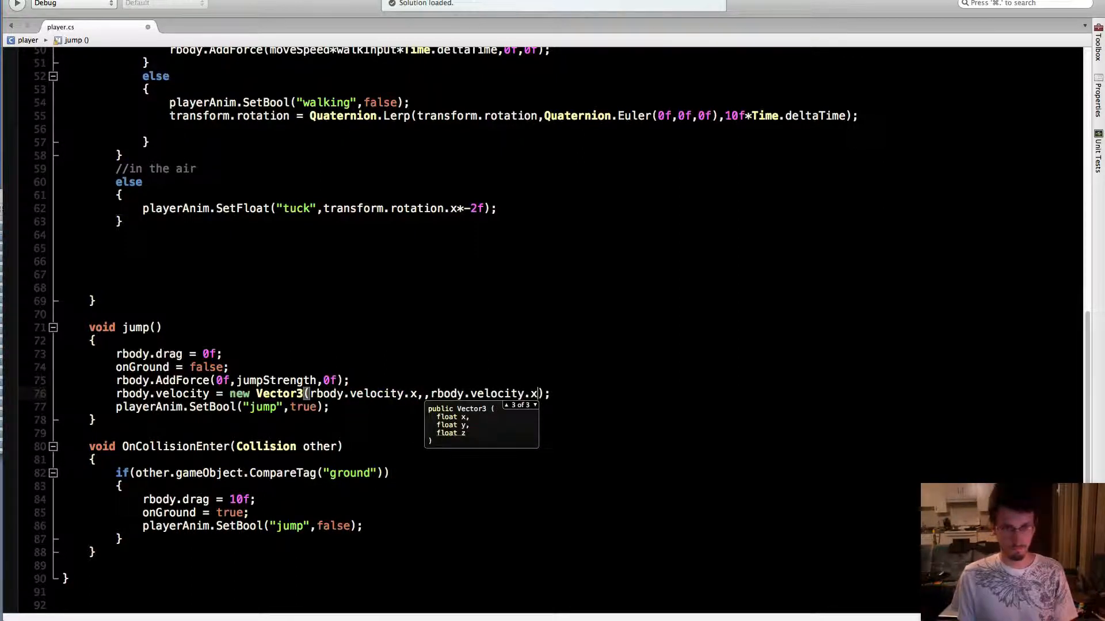
pyautogui.write('z')
# Fill in jumpStrength as the Vector3's second argument and comment out the rbody.AddForce line in jump()
pyautogui.press('Left')
pyautogui.press('Left')
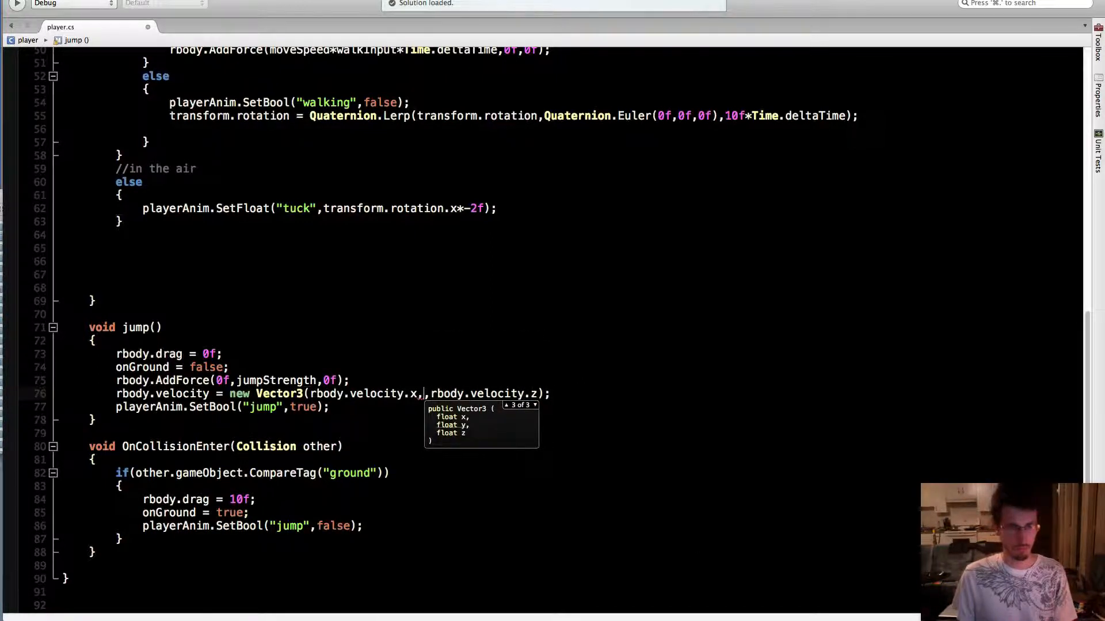
pyautogui.write('jump')
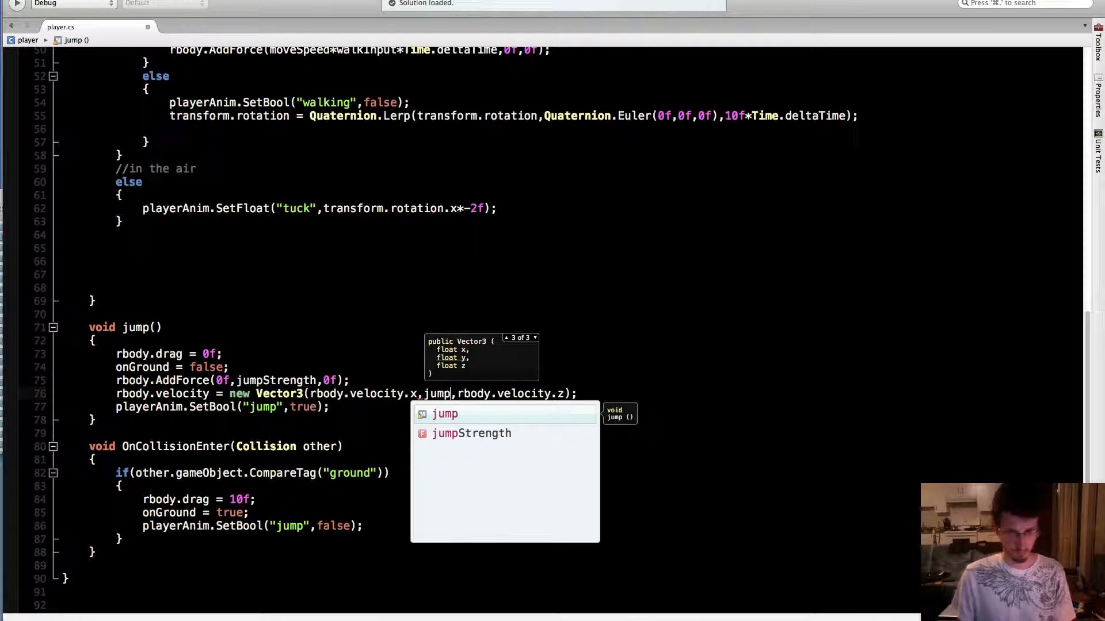
pyautogui.press('Down')
pyautogui.press('Return')
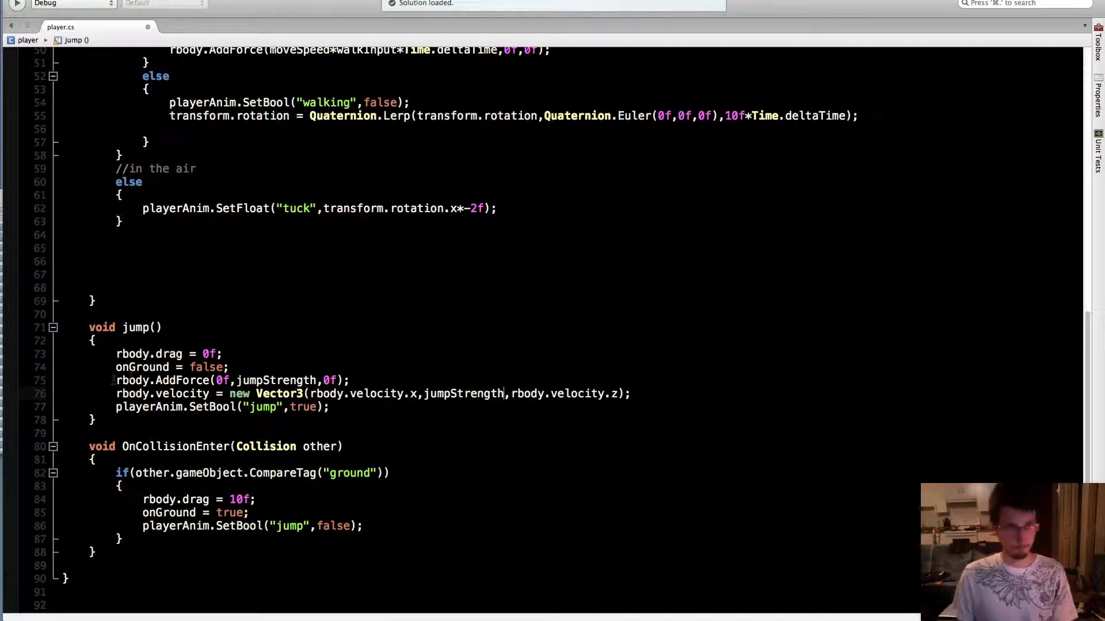
pyautogui.write('//')
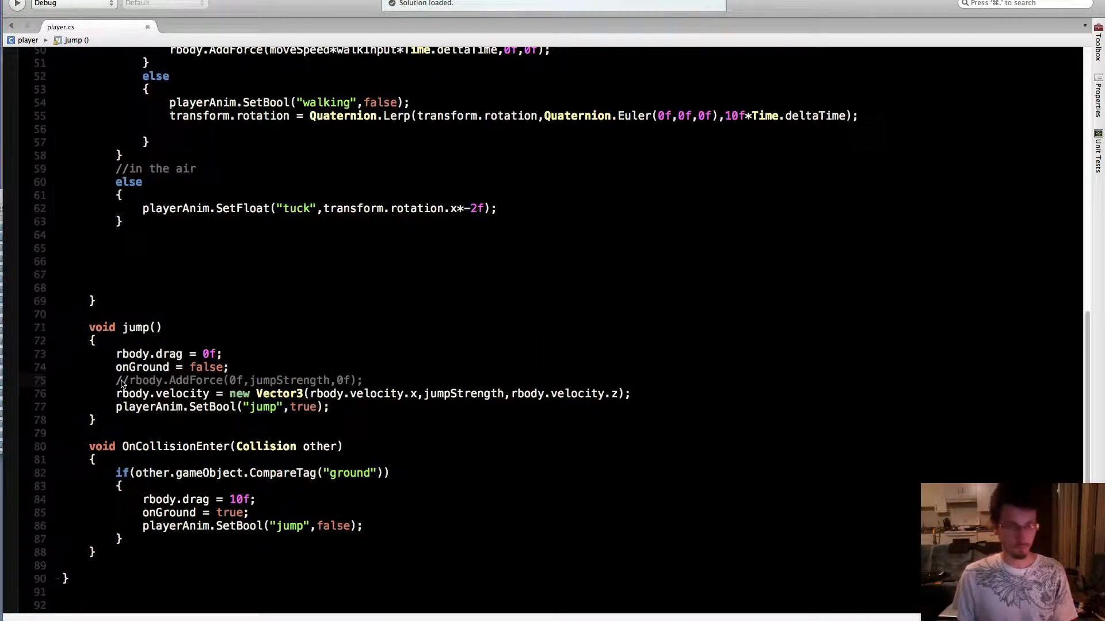
# Switch to Unity and play-test a jump with the velocity-based code, stopping the game at the end
pyautogui.click(380, 619)
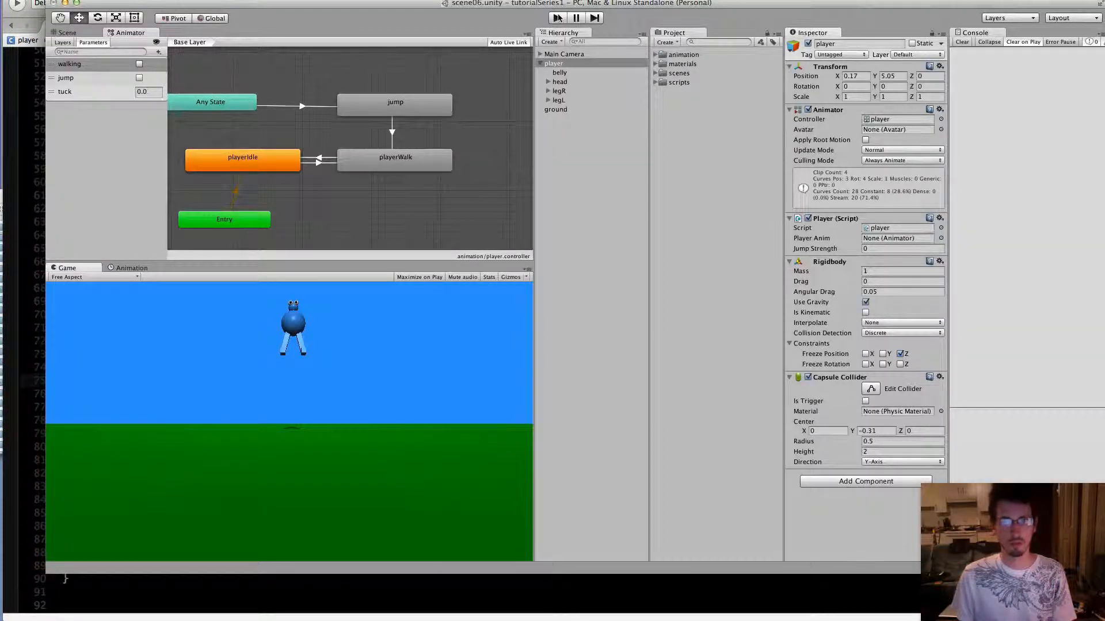
pyautogui.click(558, 18)
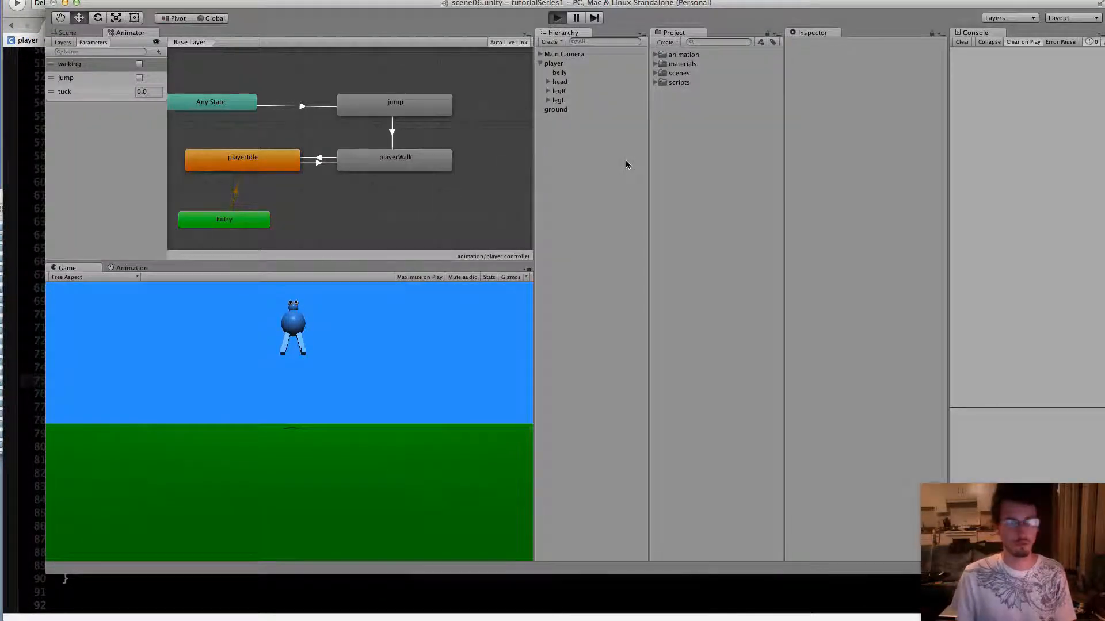
pyautogui.press('Left')
pyautogui.press('space')
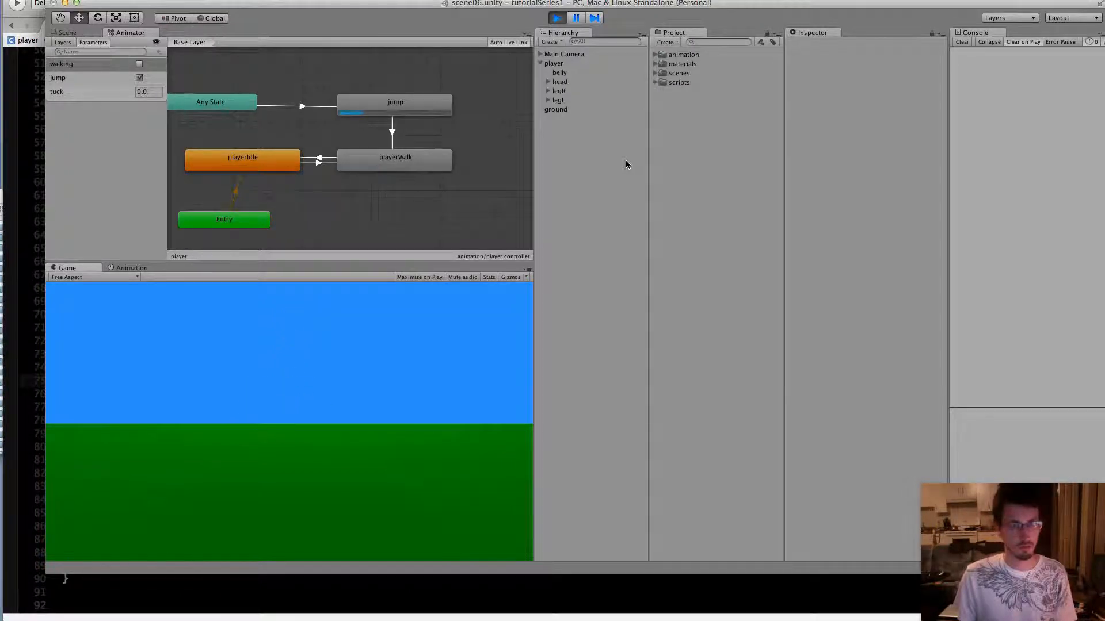
pyautogui.click(557, 18)
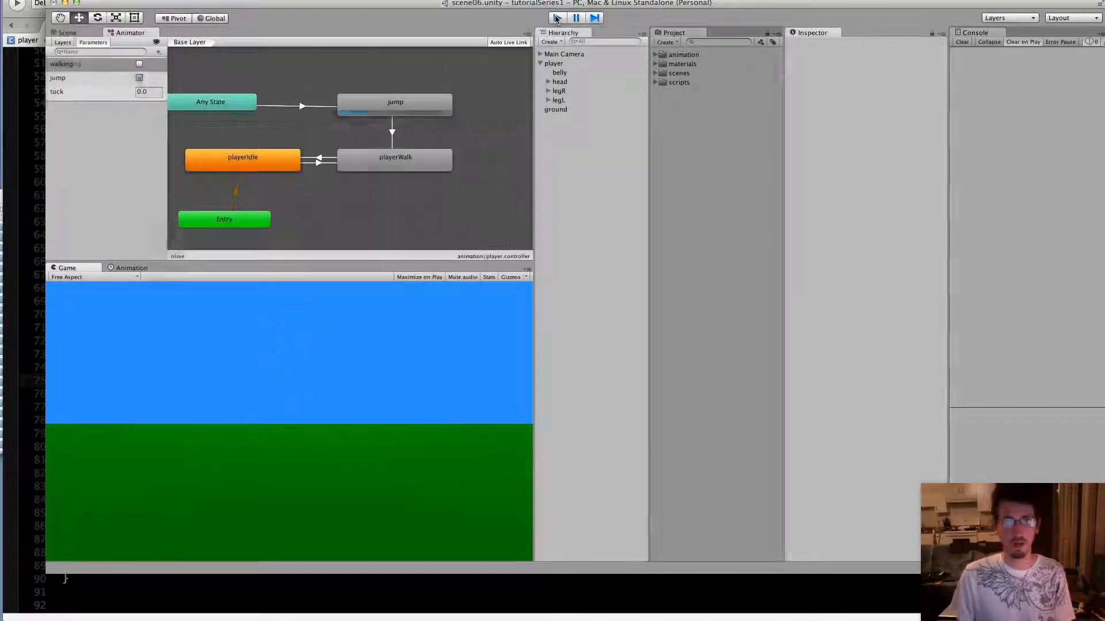
# Switch to MonoDevelop and set jumpStrength to 50f in Start()
pyautogui.click(313, 618)
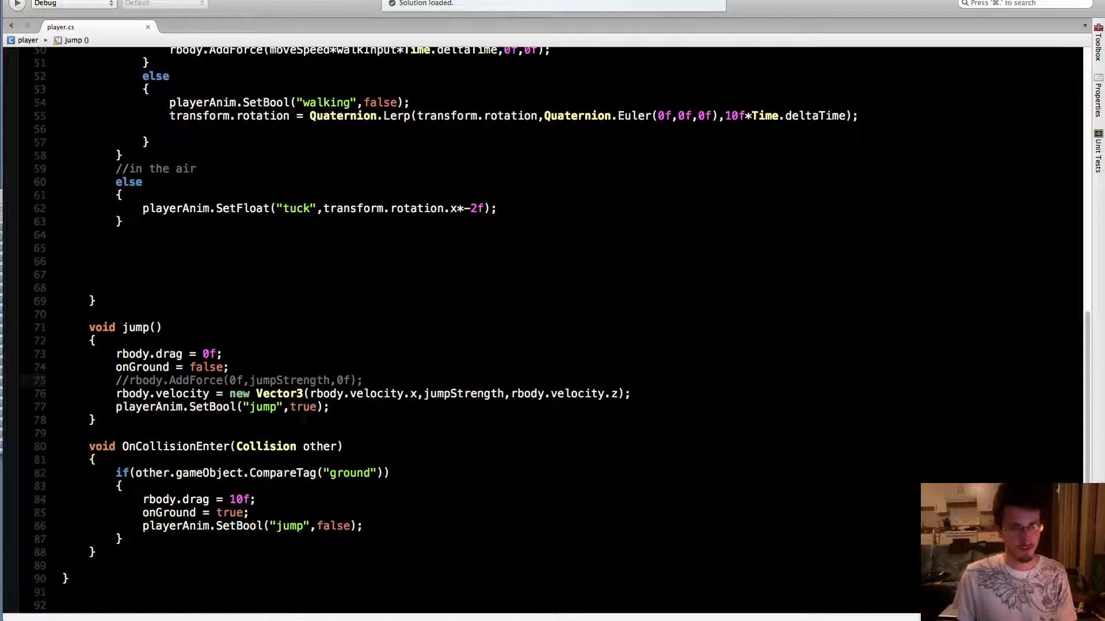
pyautogui.scroll(15, 345, 443)
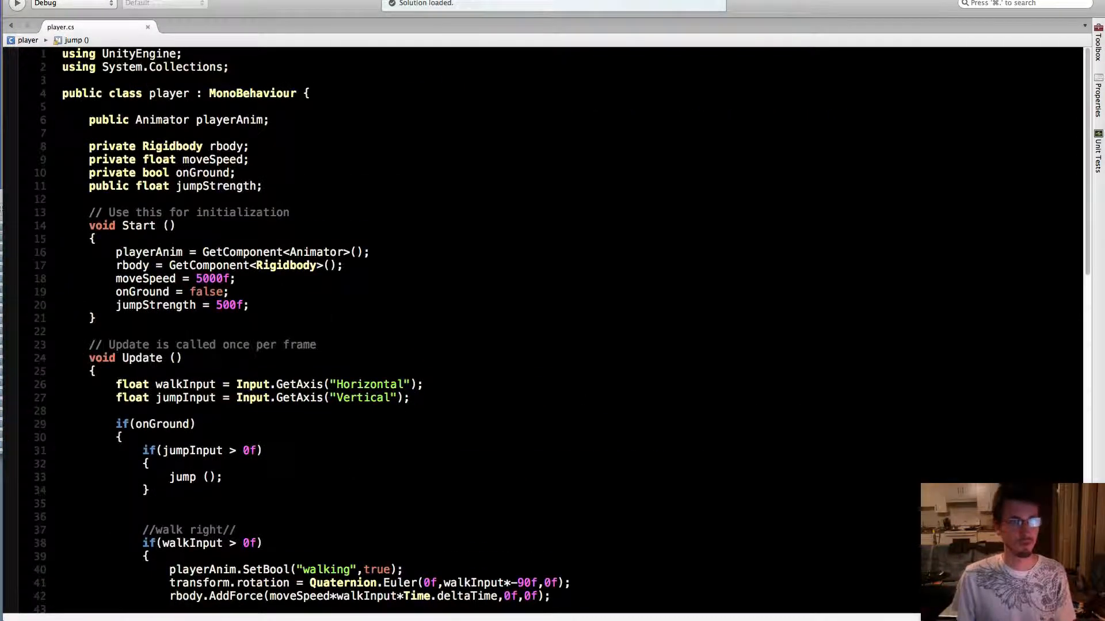
pyautogui.doubleClick(241, 186)
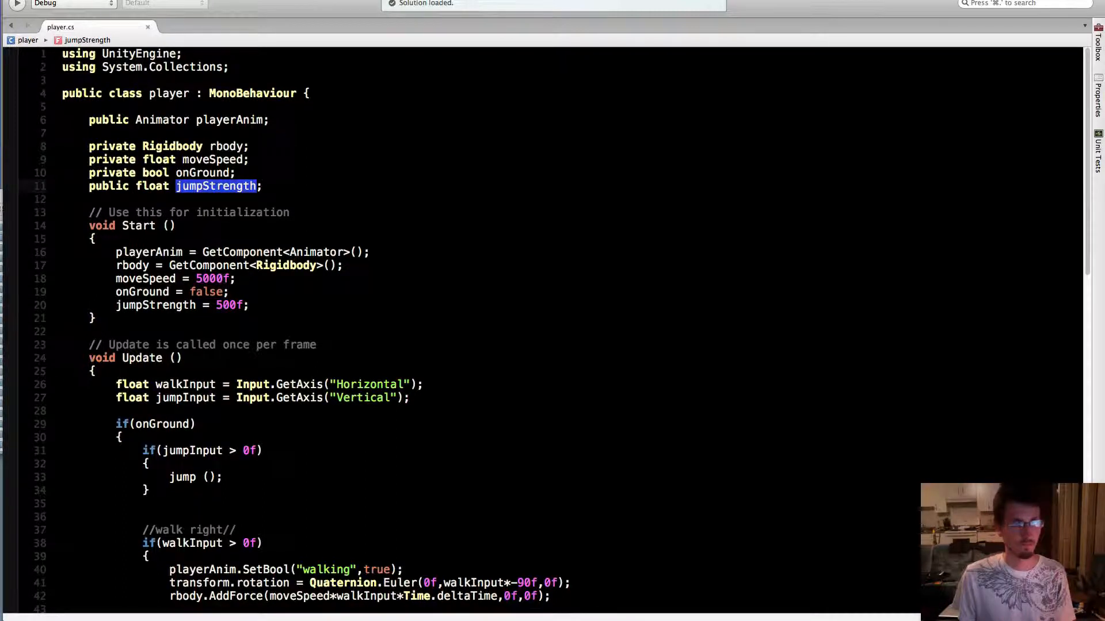
pyautogui.click(229, 305)
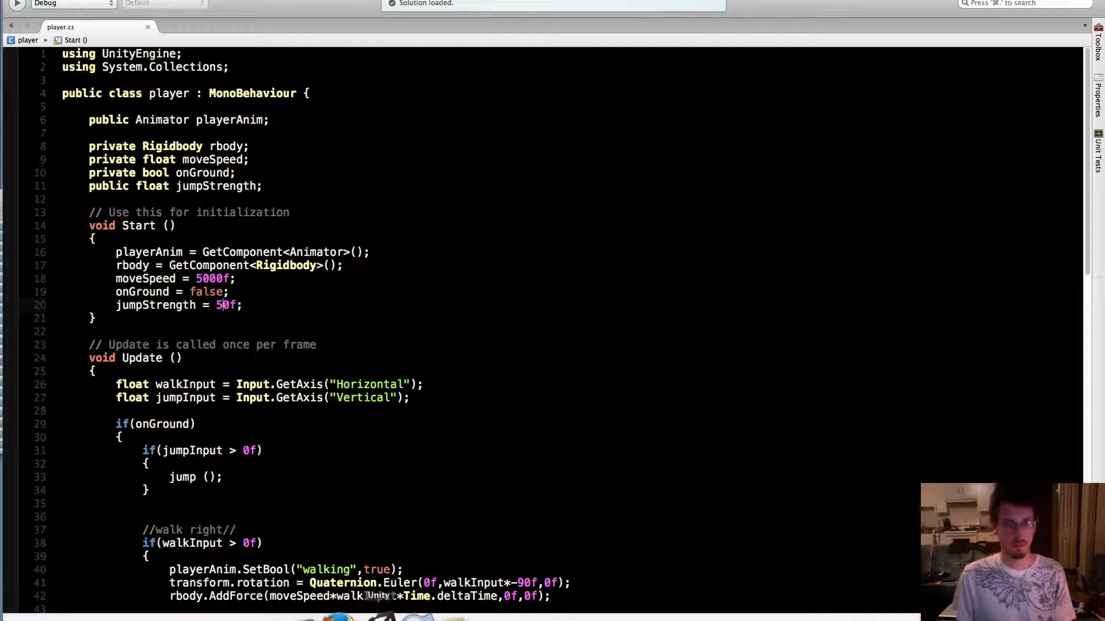
# Switch to Unity and play-test a jump with jumpStrength at 50f, stopping the game at the end
pyautogui.press('super+Tab')
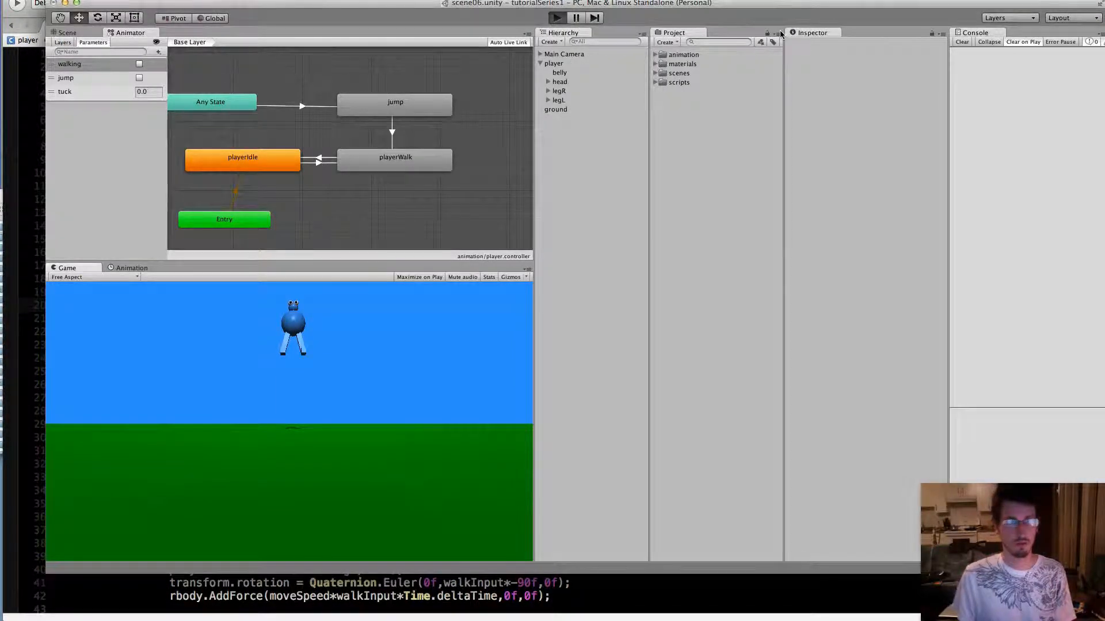
pyautogui.press('super+p')
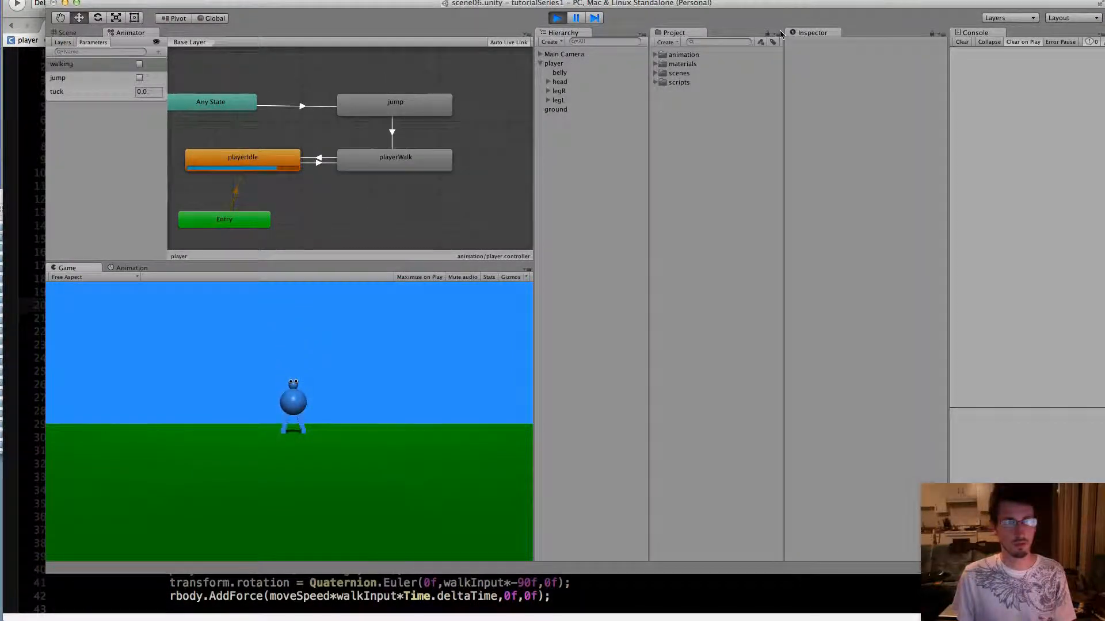
pyautogui.press('space')
pyautogui.click(556, 18)
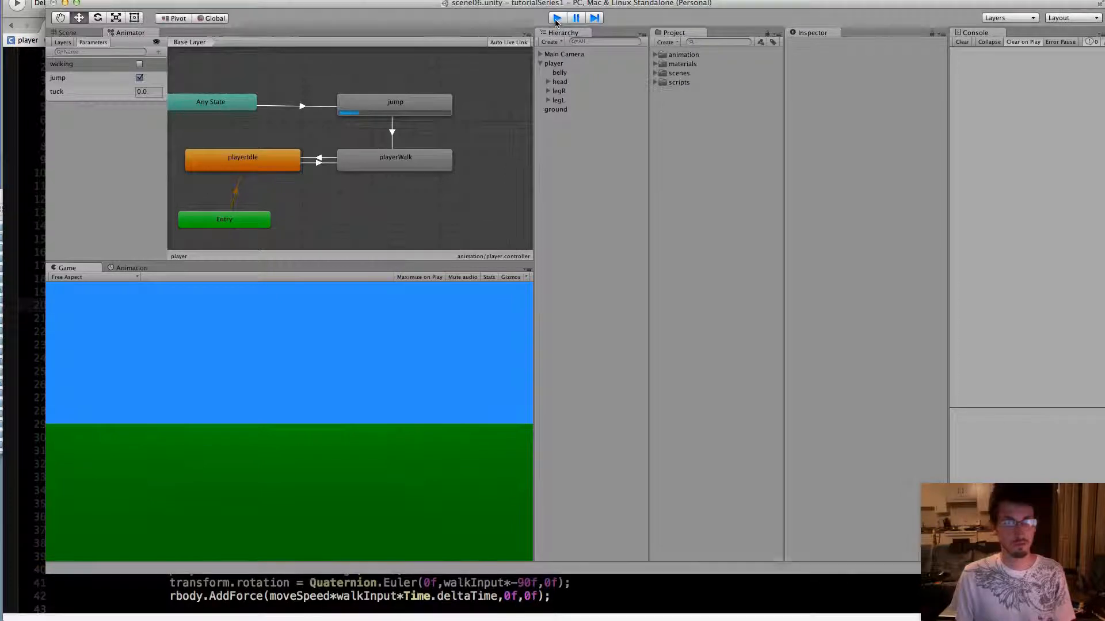
# Set jumpStrength to 5f in Start() in MonoDevelop and play-test a jump in Unity, stopping the game at the end
pyautogui.press('super+Tab')
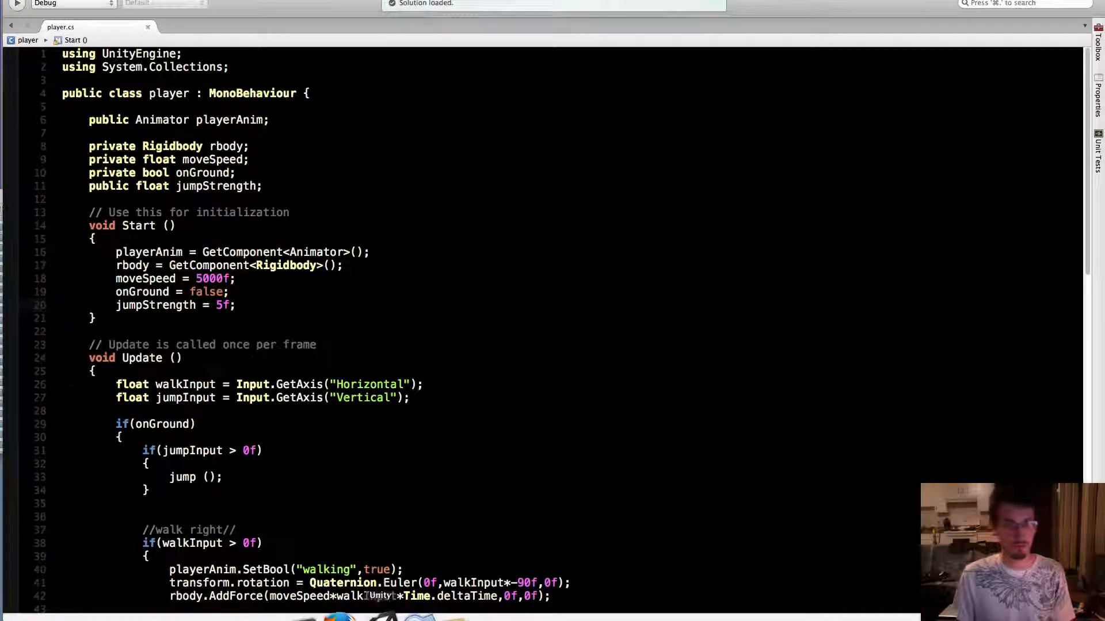
pyautogui.press('super+Tab')
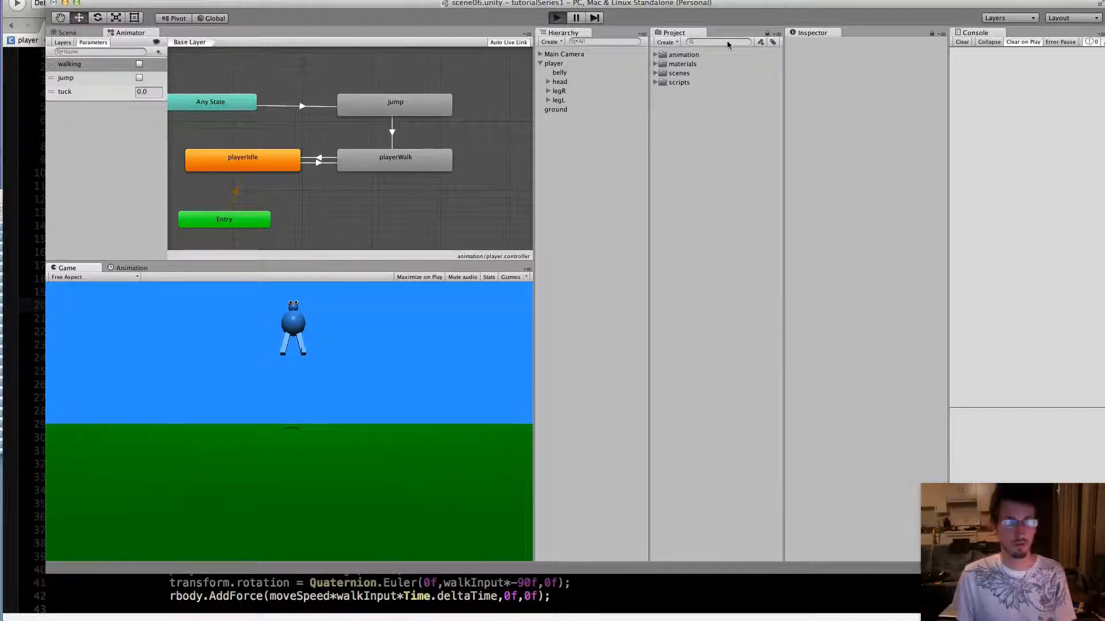
pyautogui.press('super+p')
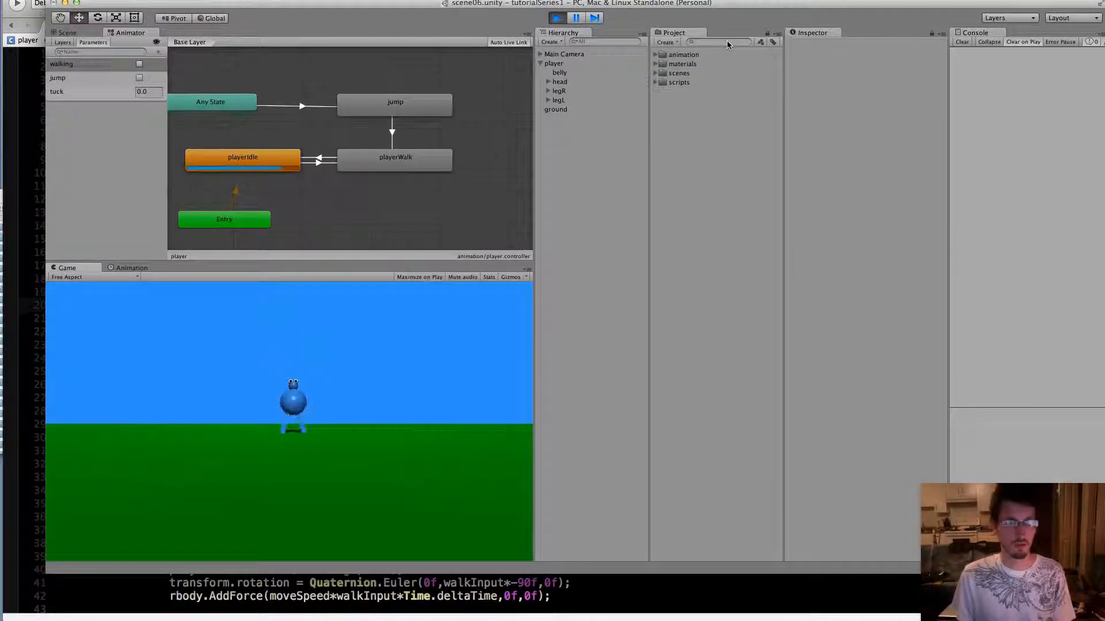
pyautogui.press('space')
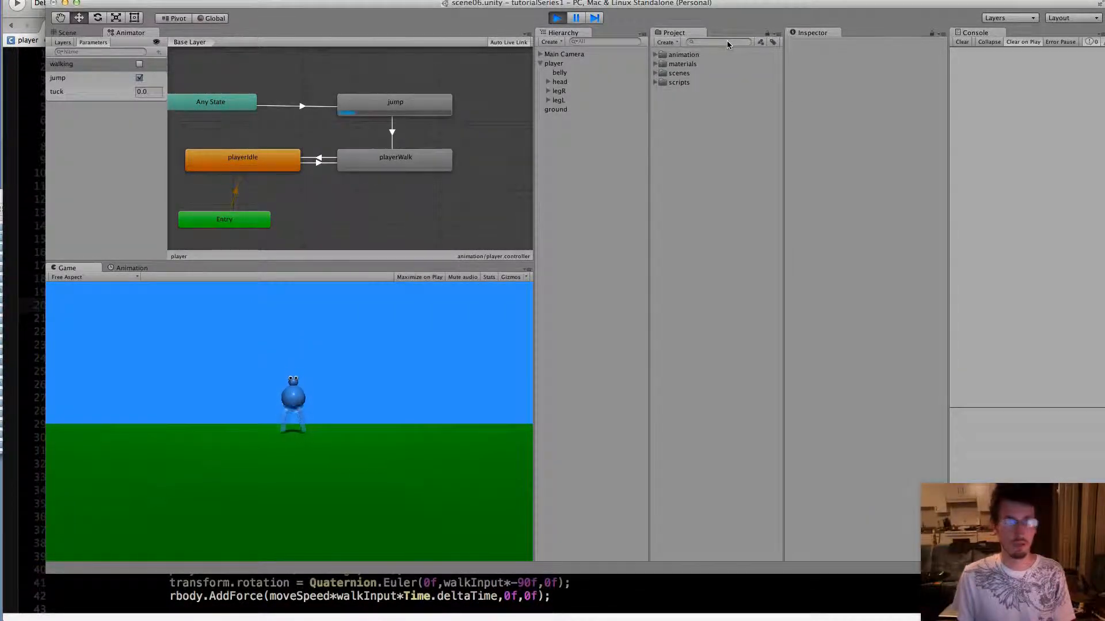
pyautogui.click(557, 18)
# Set jumpStrength to 10f in Start() in MonoDevelop, and switch to Unity to start the game
pyautogui.press('super+Tab')
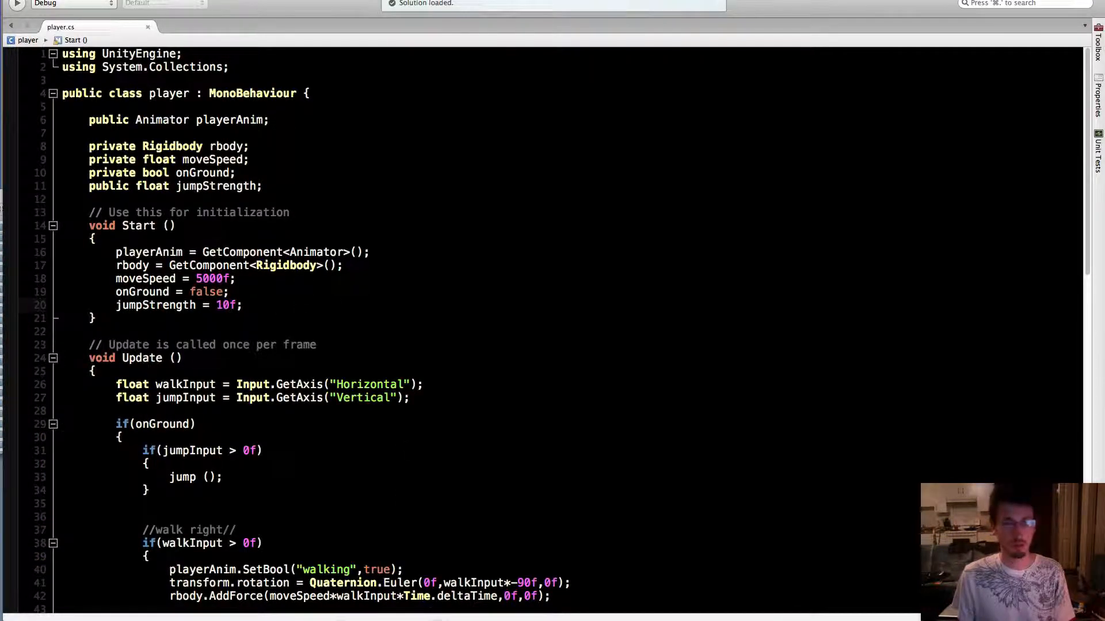
pyautogui.press('super+Tab')
pyautogui.click(556, 22)
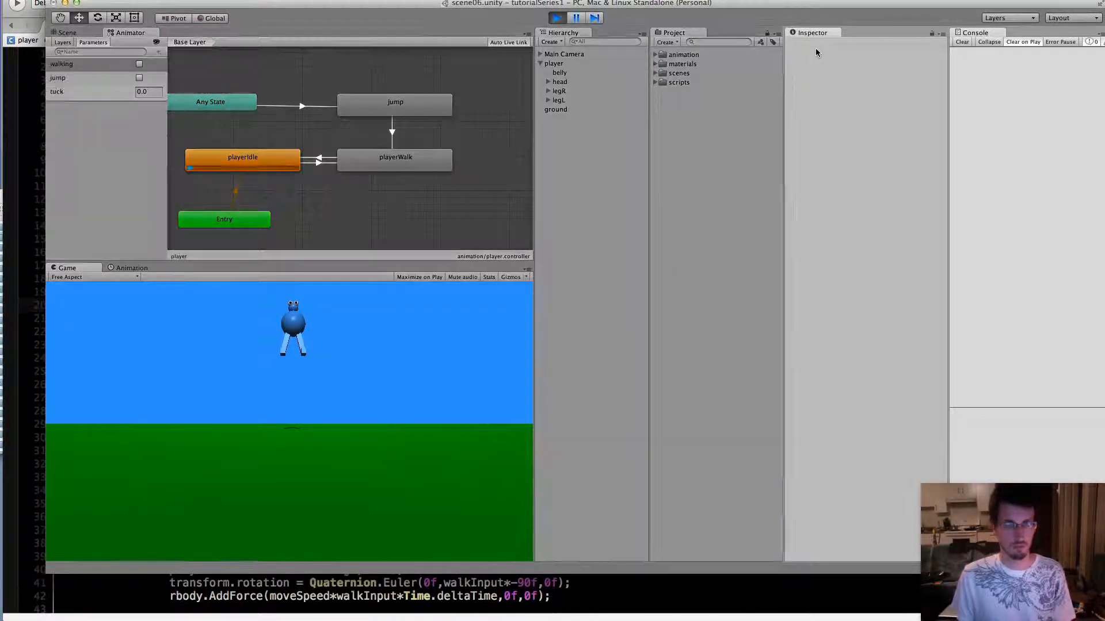
# Play-test the player by walking back and forth and jumping repeatedly in both directions, examining the jump height and tuck animation
pyautogui.press('space')
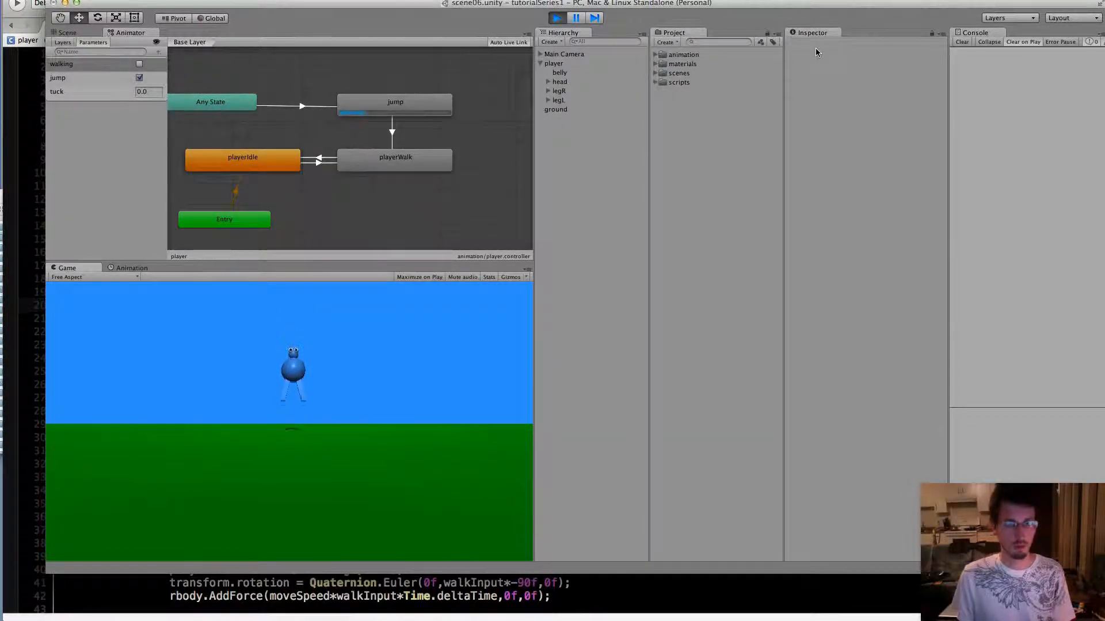
pyautogui.press('Left')
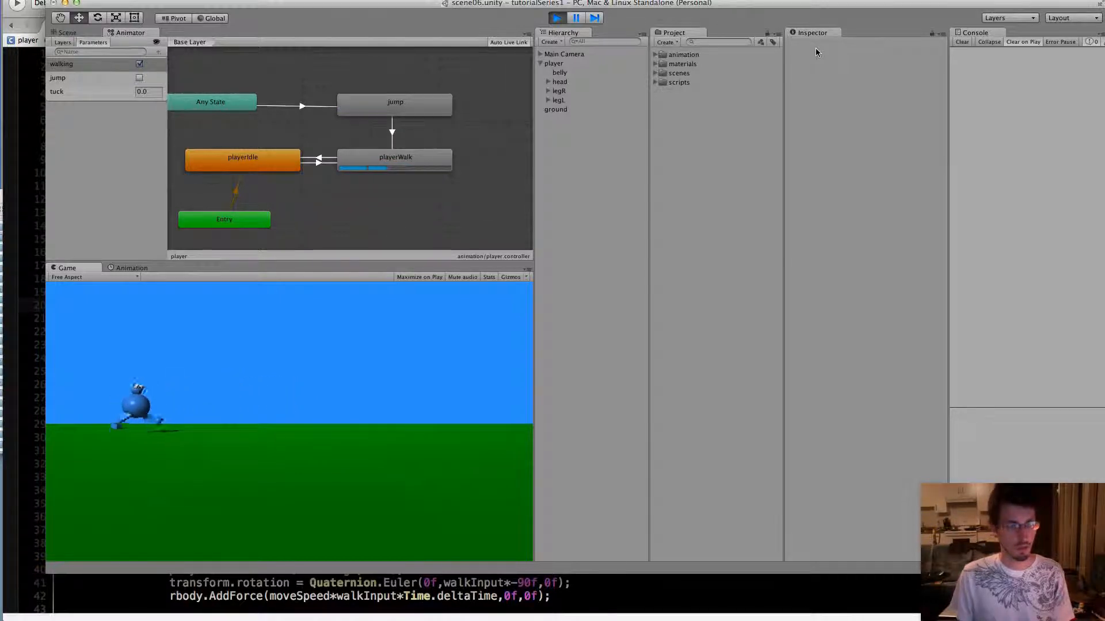
pyautogui.press('Right')
pyautogui.press('space')
pyautogui.press('Left')
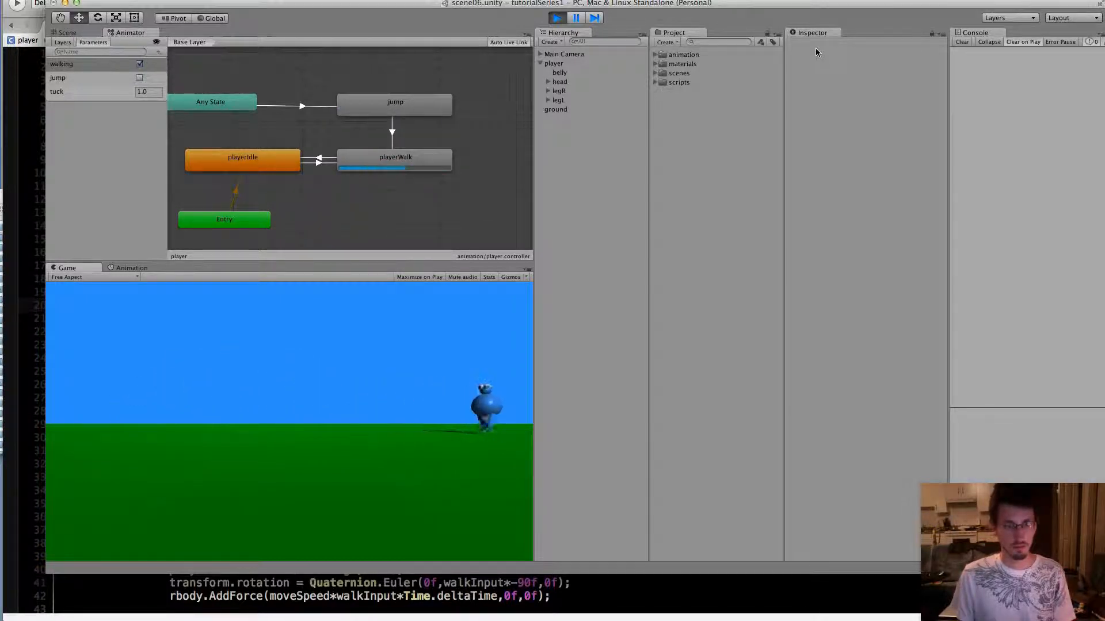
pyautogui.press('space')
pyautogui.press('Right')
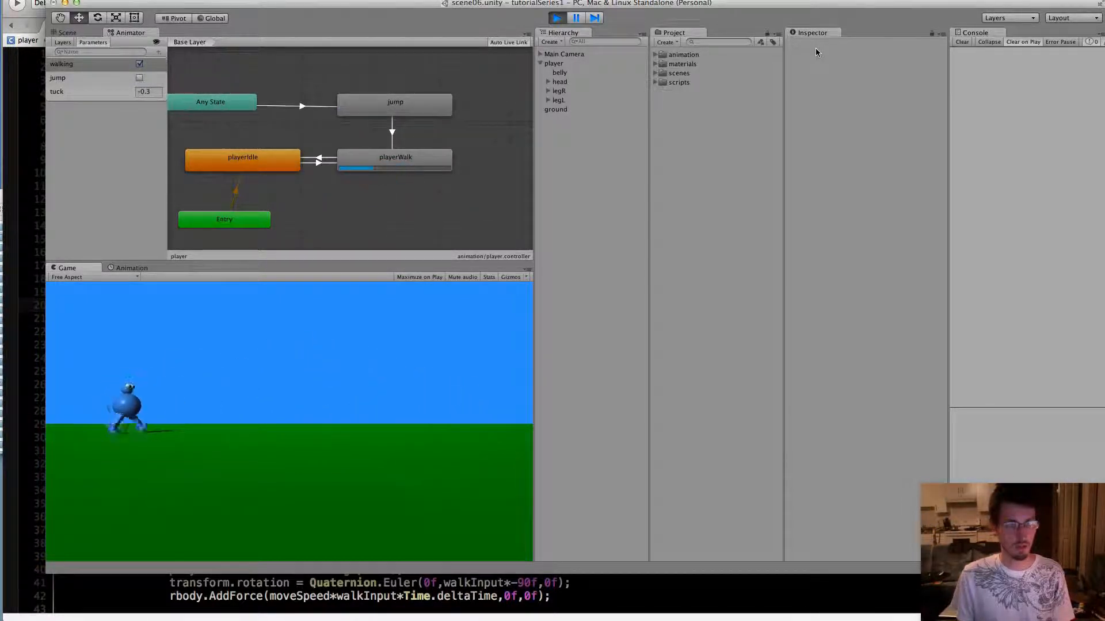
pyautogui.press('space')
pyautogui.press('Left')
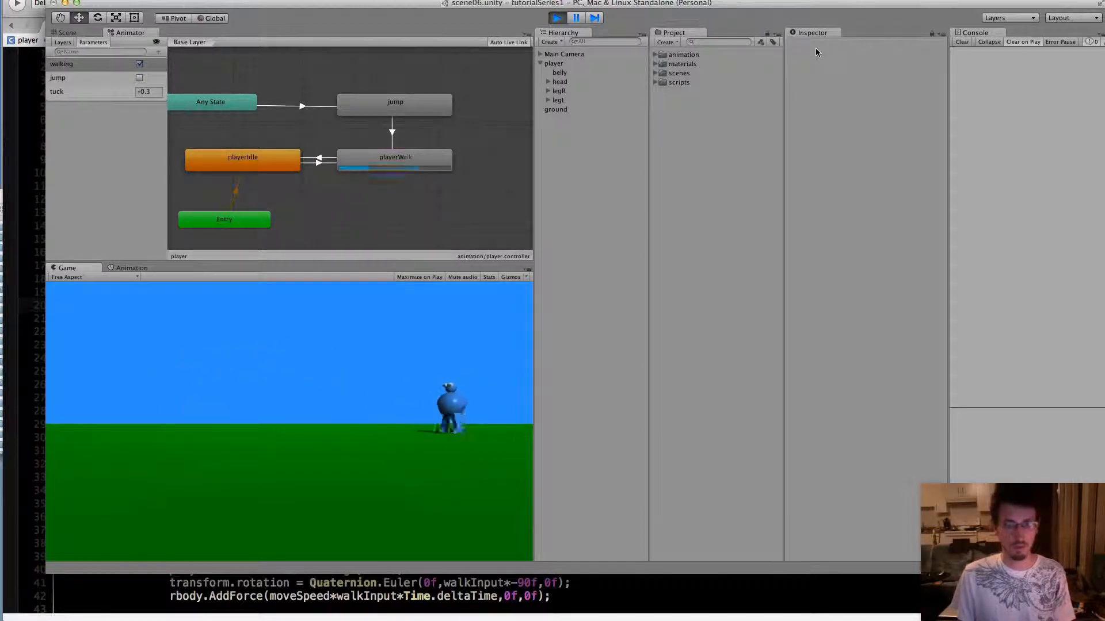
pyautogui.press('space')
pyautogui.press('Right')
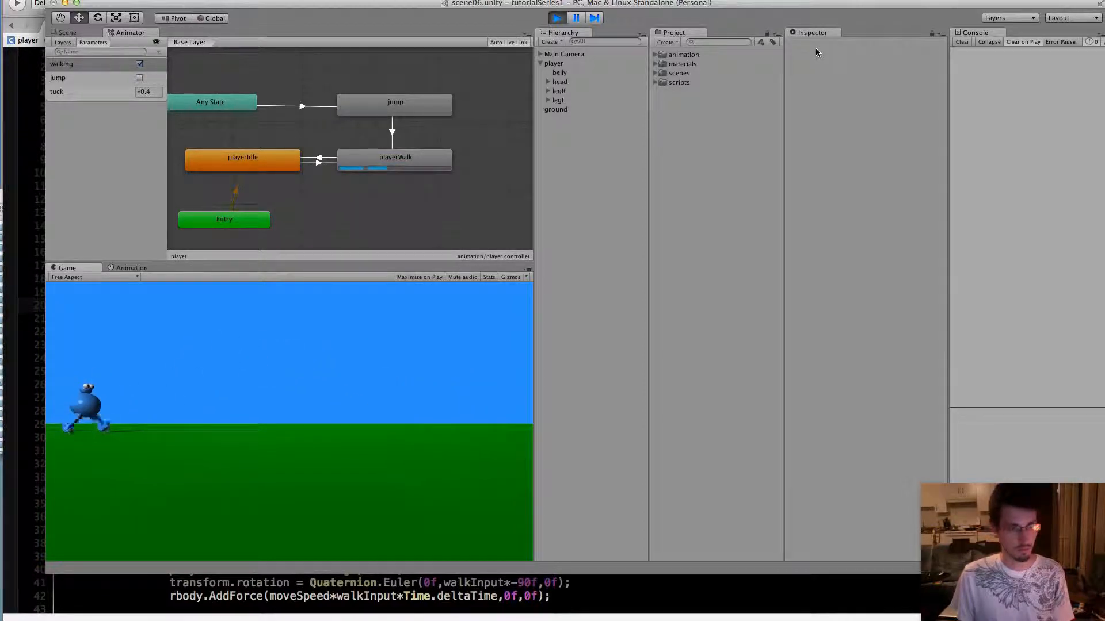
pyautogui.press('space')
pyautogui.press('Left')
pyautogui.press('space')
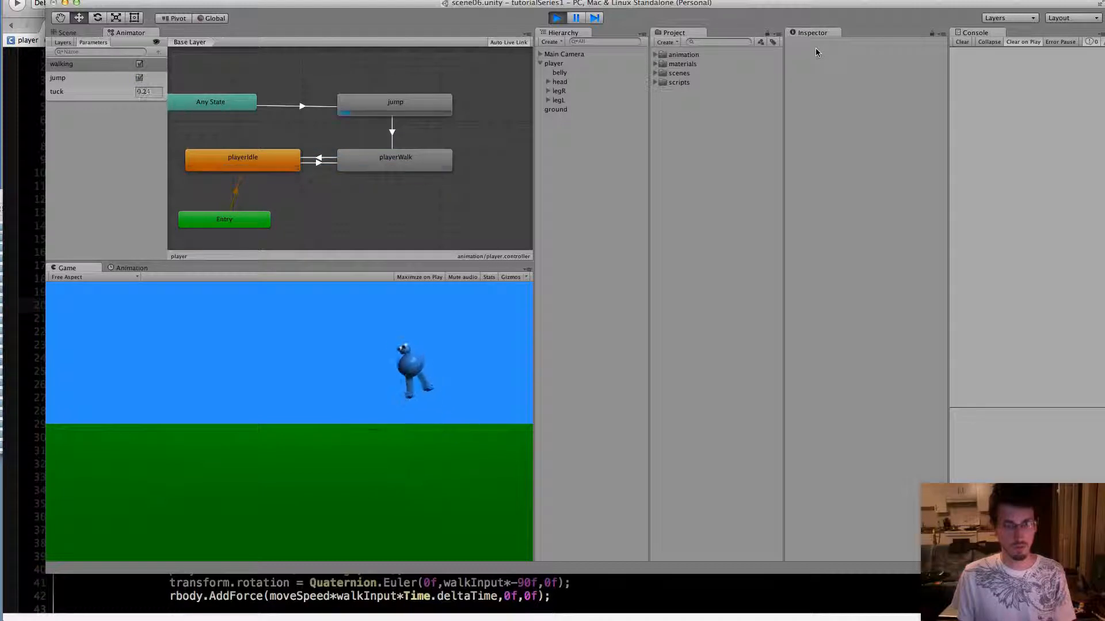
pyautogui.press('Right')
pyautogui.press('space')
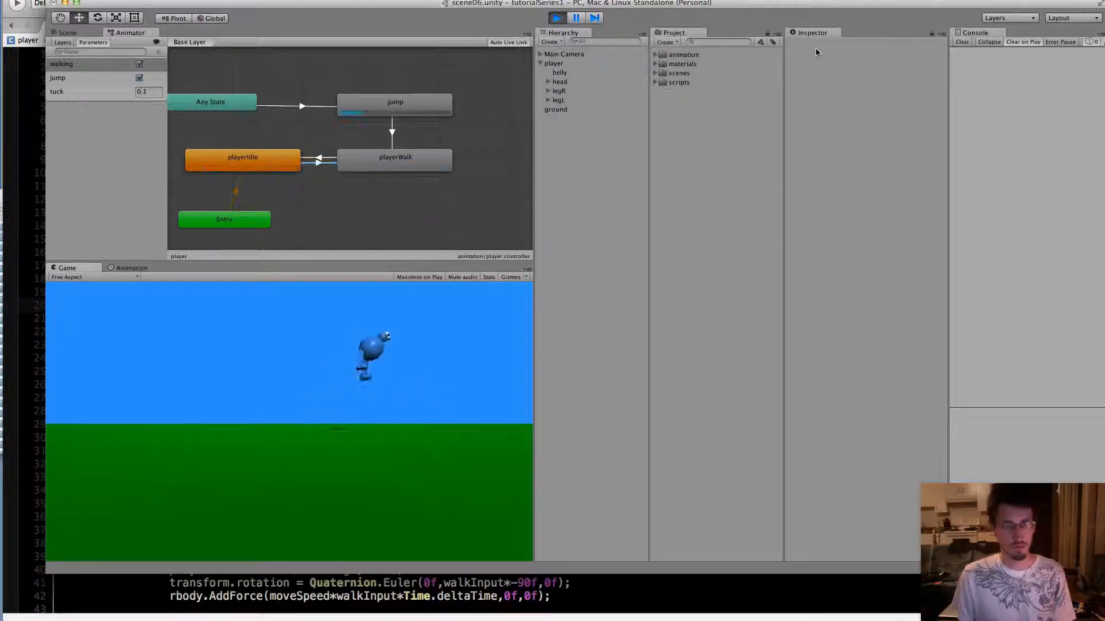
pyautogui.press('Left')
pyautogui.press('space')
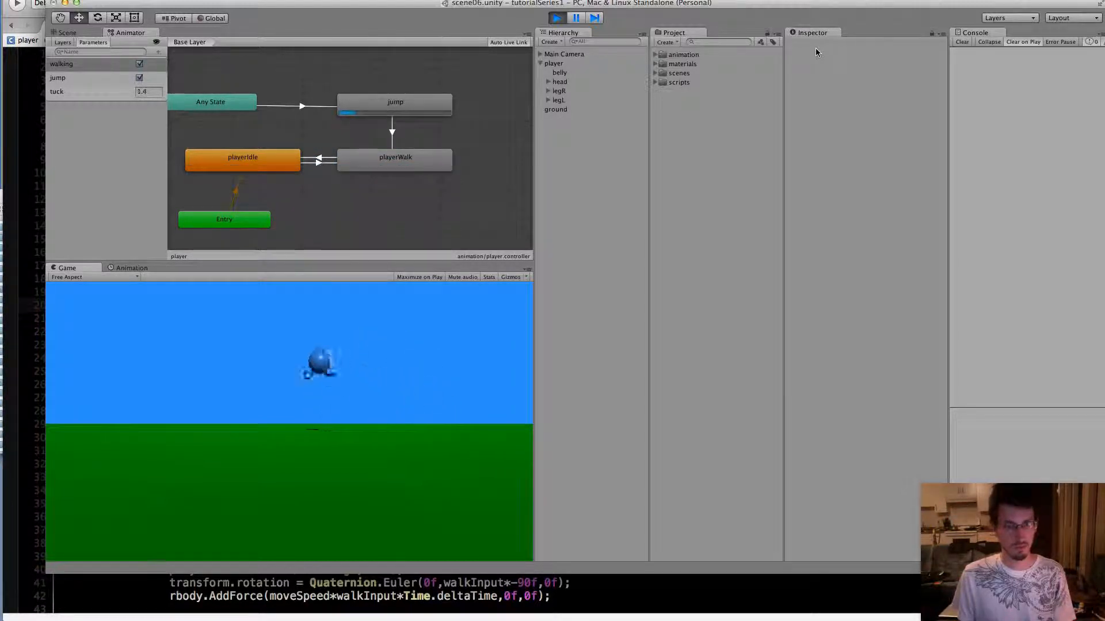
pyautogui.press('Right')
pyautogui.press('space')
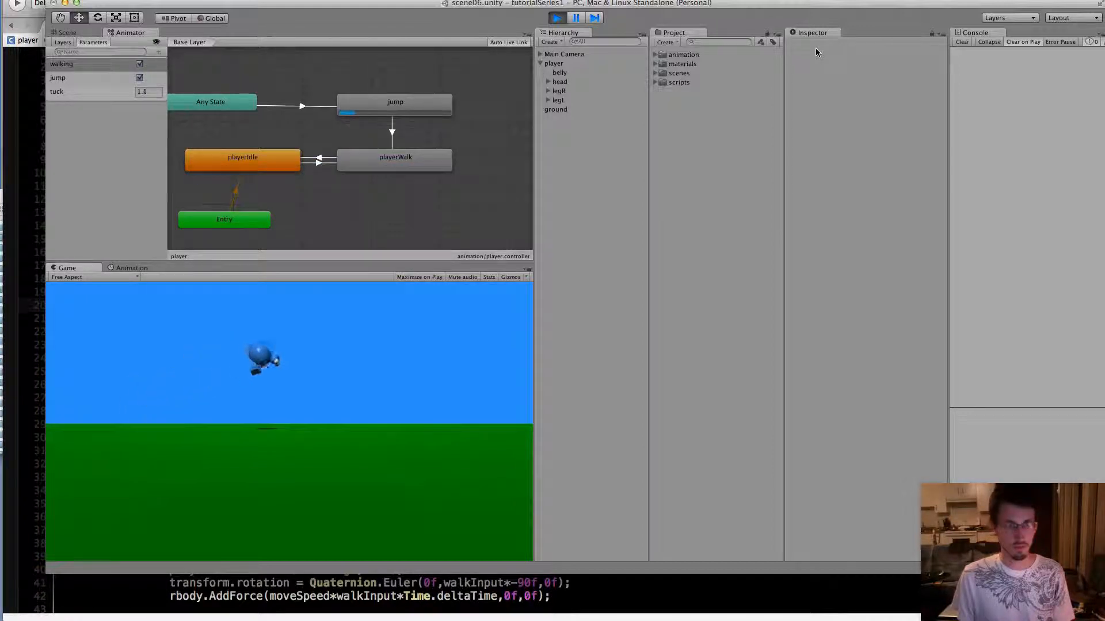
pyautogui.press('Left')
pyautogui.press('space')
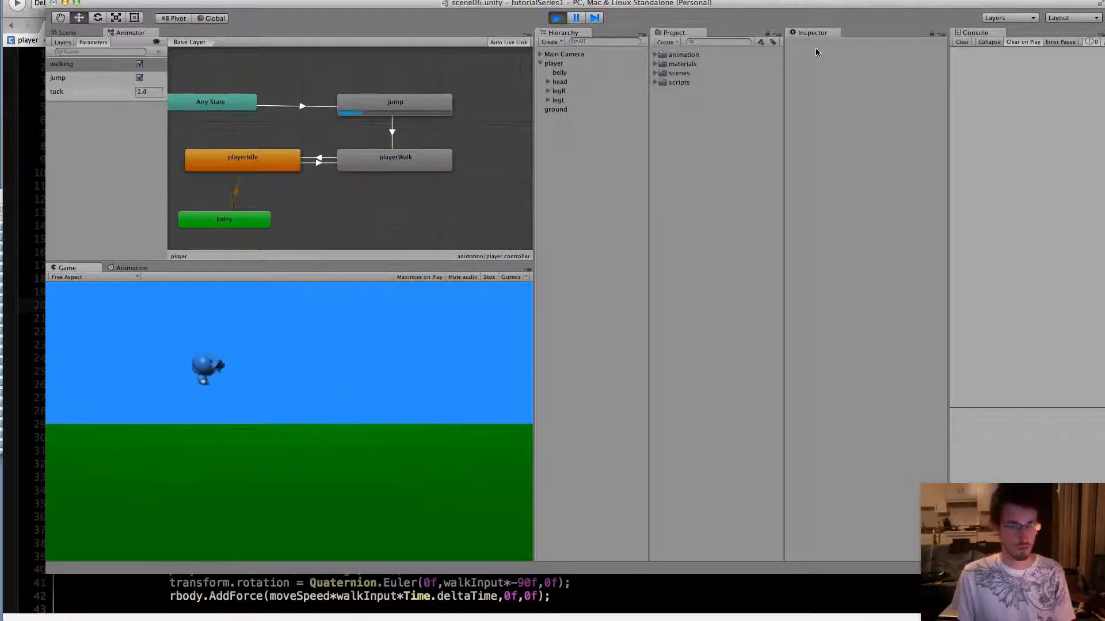
pyautogui.press('Right')
pyautogui.press('space')
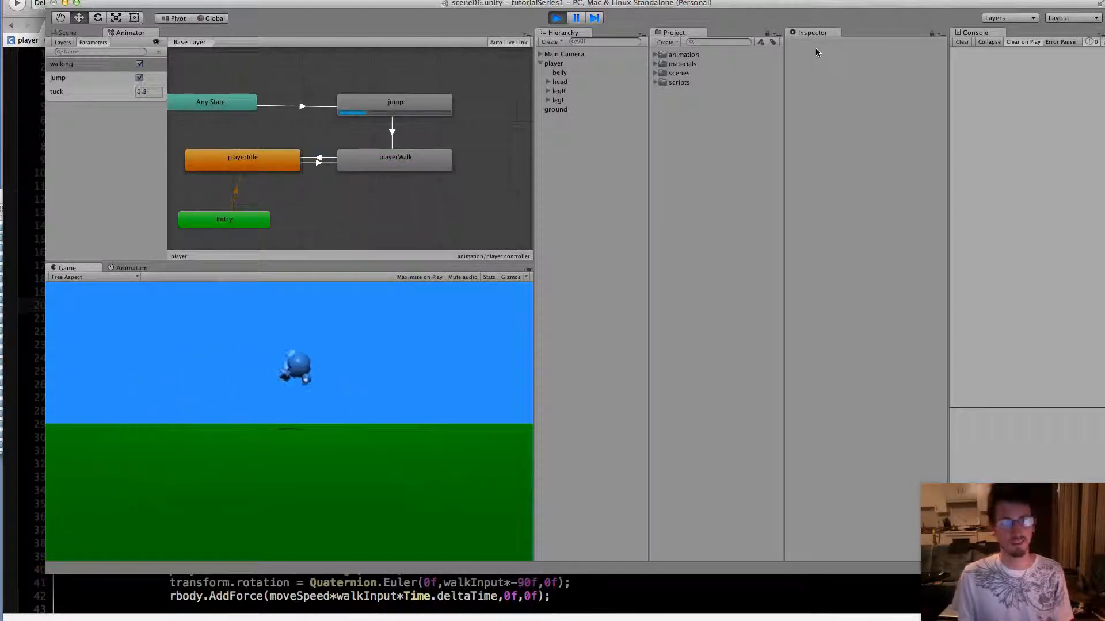
pyautogui.press('Left')
pyautogui.press('space')
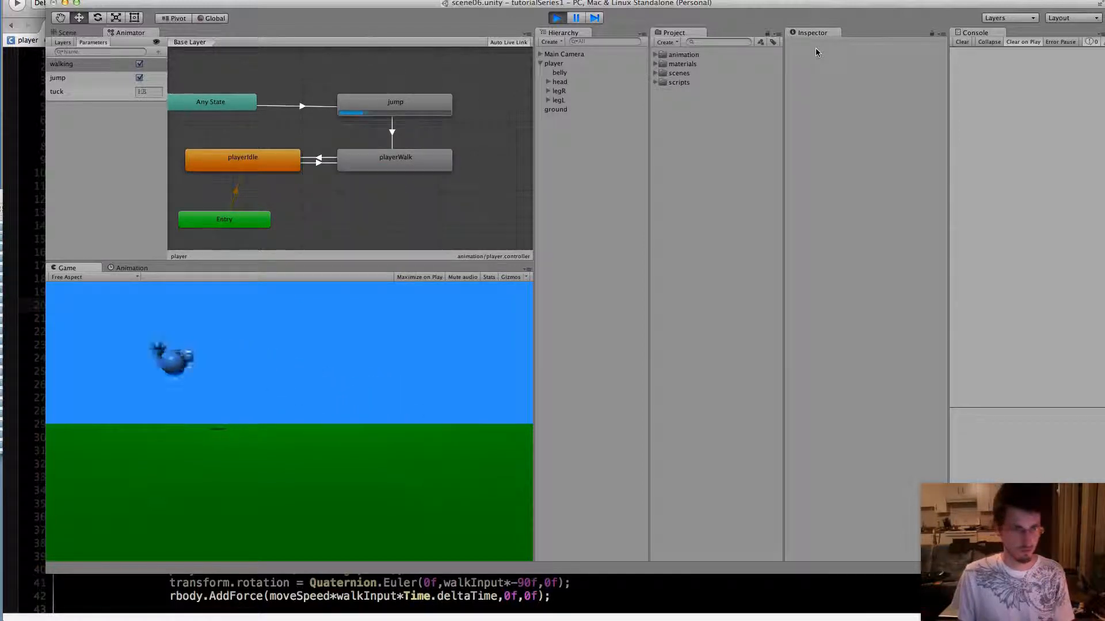
pyautogui.press('Right')
pyautogui.press('space')
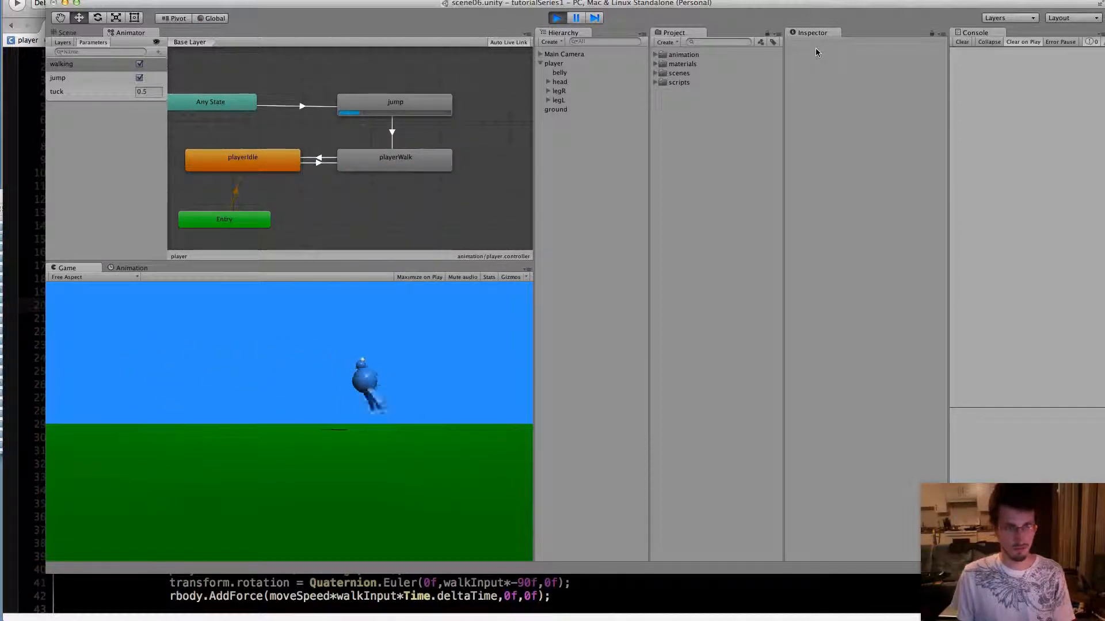
pyautogui.press('Left')
pyautogui.press('space')
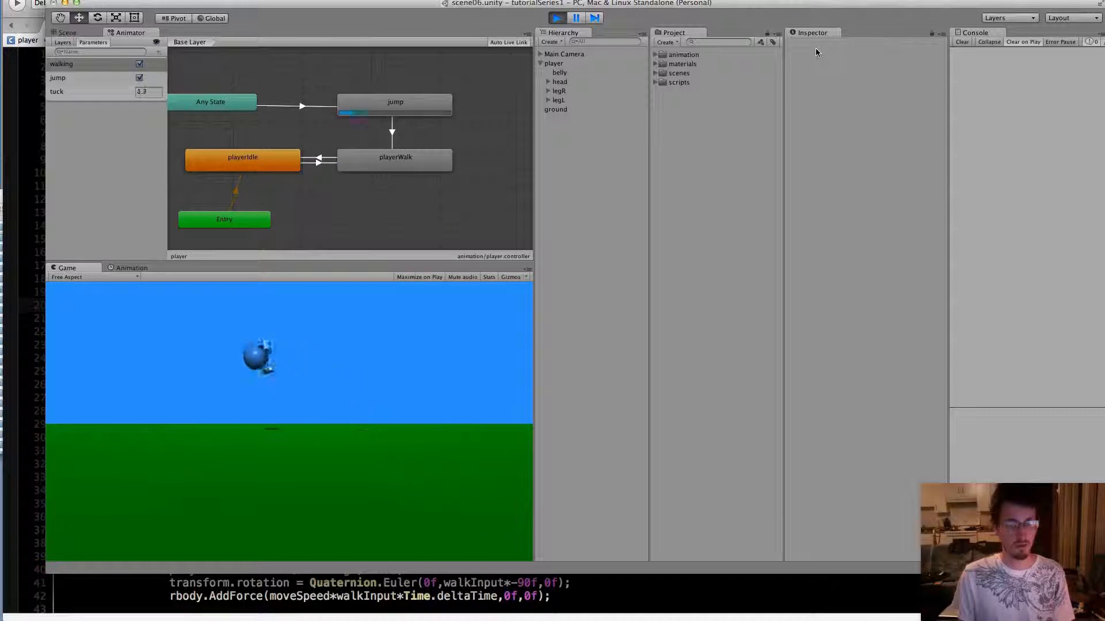
pyautogui.press('Right')
pyautogui.press('space')
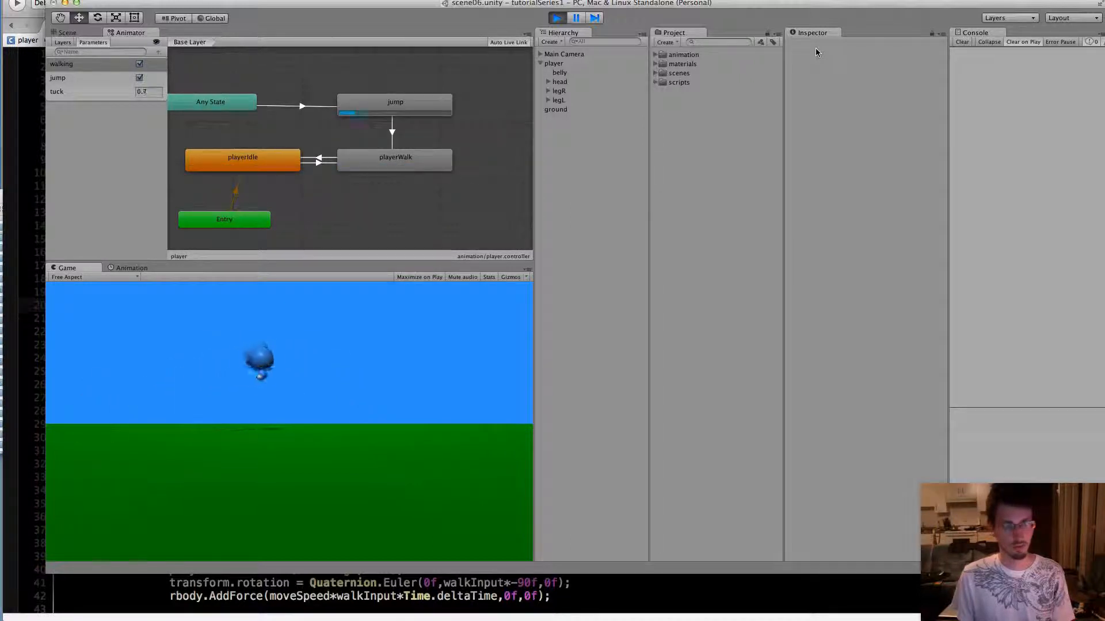
pyautogui.press('Left')
pyautogui.press('space')
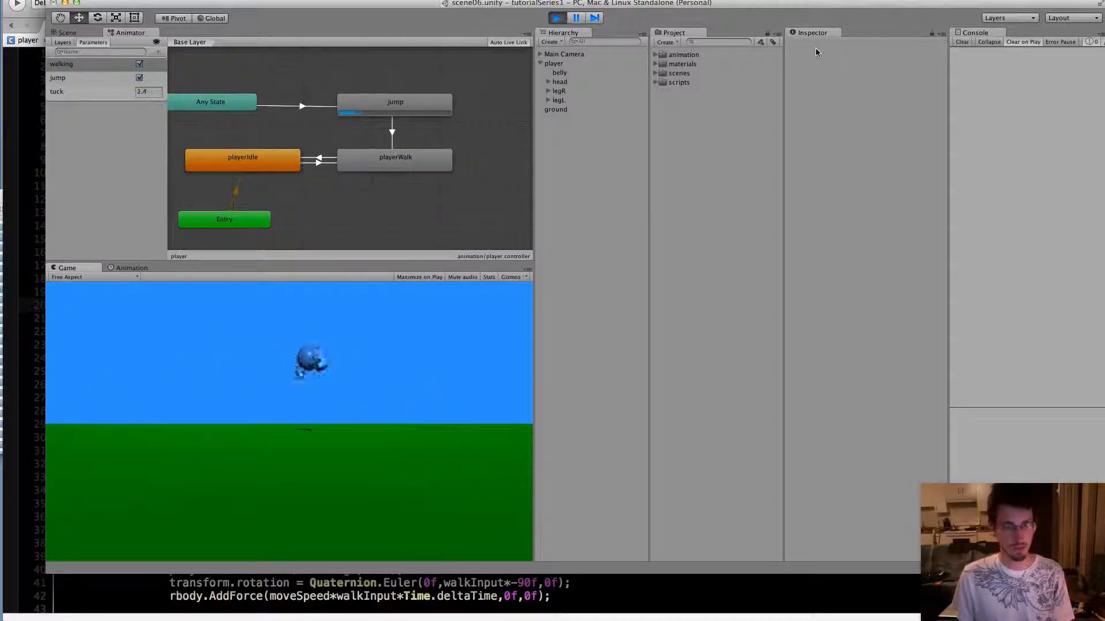
pyautogui.press('Right')
pyautogui.press('space')
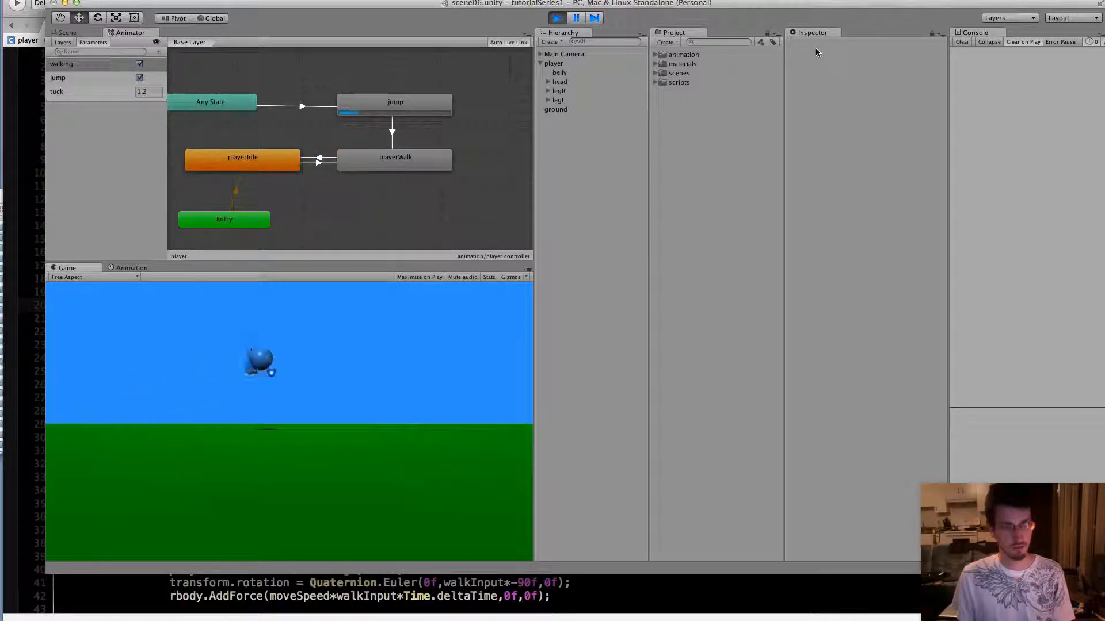
pyautogui.press('Left')
pyautogui.press('space')
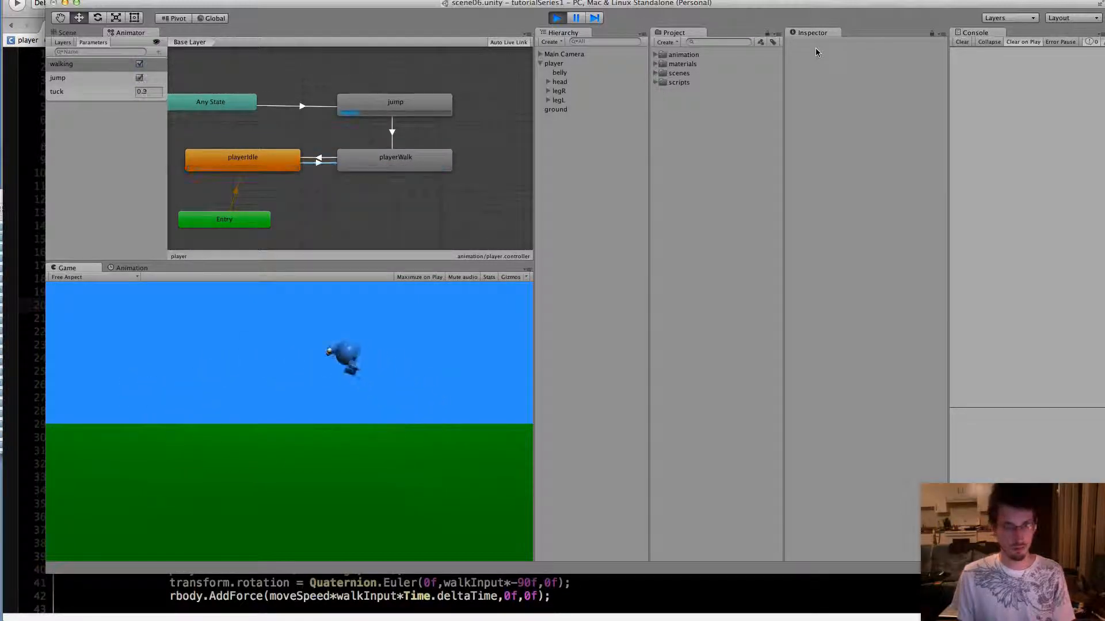
pyautogui.press('Right')
pyautogui.press('space')
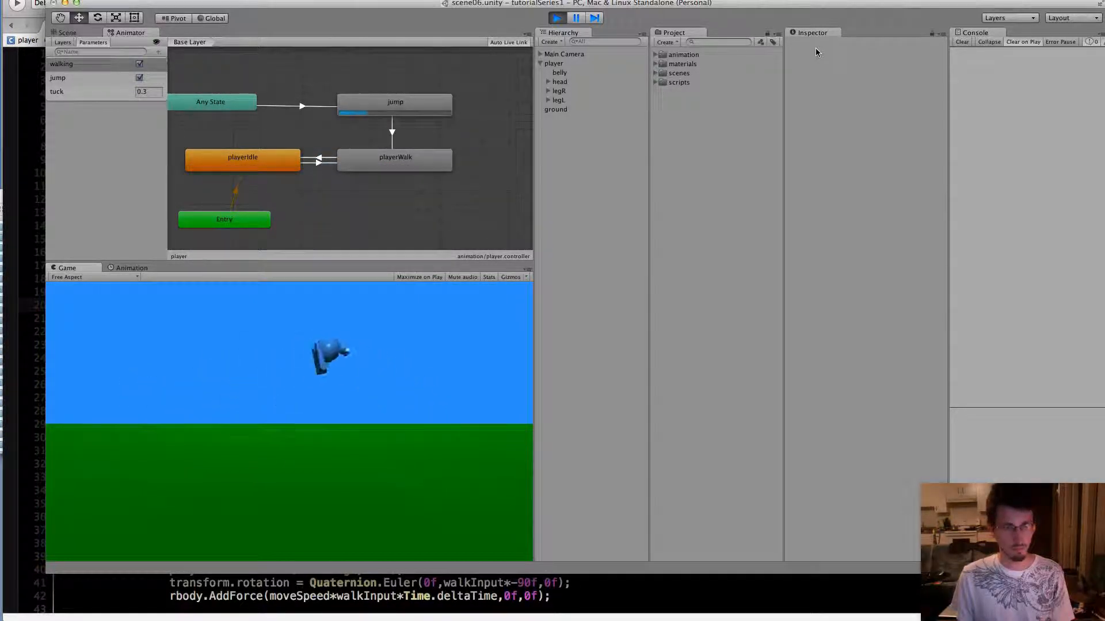
pyautogui.press('Left')
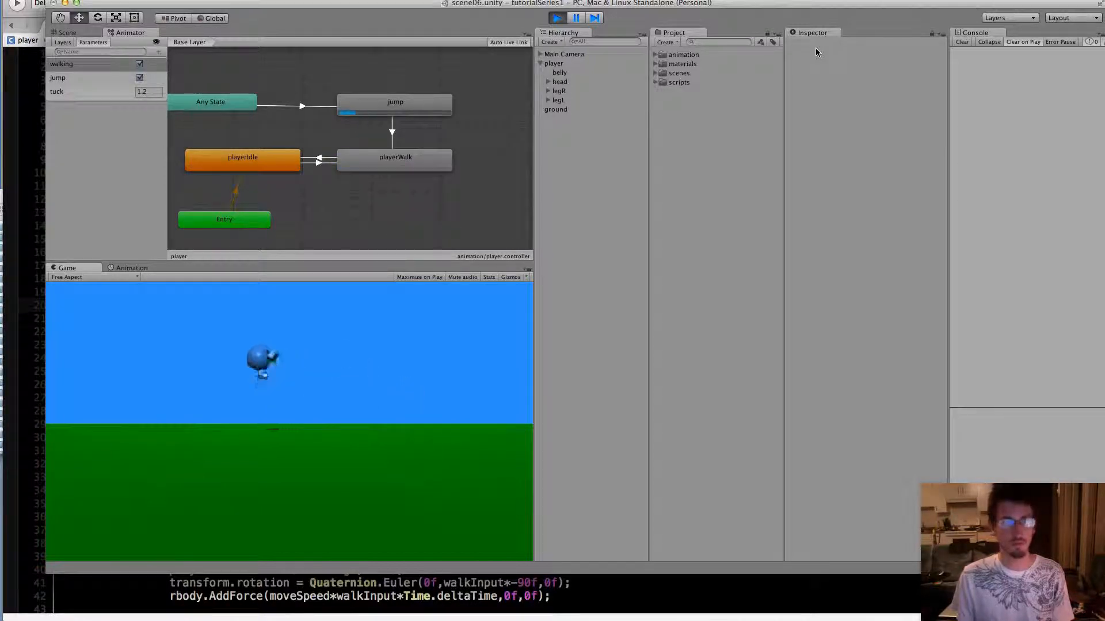
pyautogui.press('space')
pyautogui.press('Right')
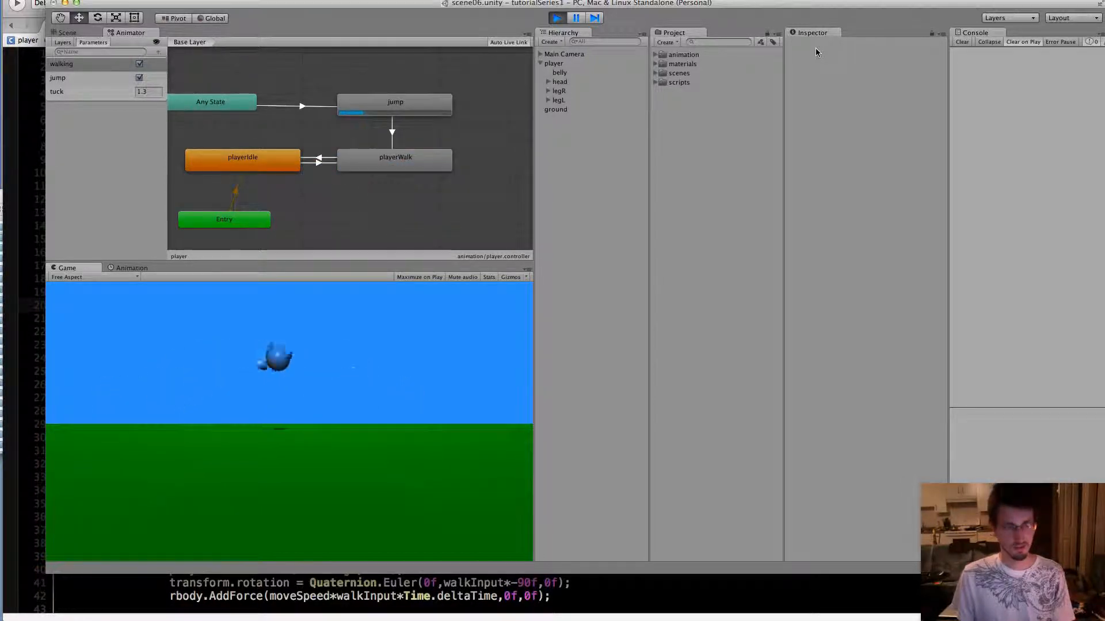